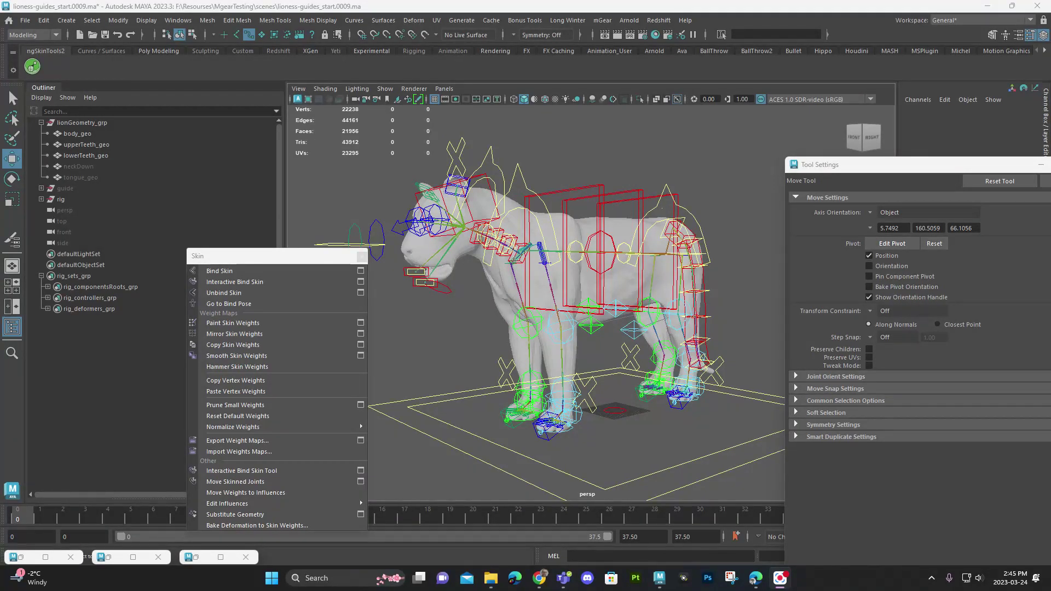
# Enable joint selection and select the lioness's left ear tip joint, ear_L0_1_jnt.
pyautogui.keyDown('alt'); pyautogui.moveTo(536, 201); pyautogui.dragTo(569, 332, button='middle'); pyautogui.keyUp('alt')
pyautogui.keyDown('alt'); pyautogui.moveTo(570, 332); pyautogui.dragTo(729, 333, button='right'); pyautogui.keyUp('alt')
pyautogui.keyDown('alt'); pyautogui.moveTo(569, 372); pyautogui.dragTo(632, 237, button='middle'); pyautogui.keyUp('alt')
pyautogui.keyDown('alt'); pyautogui.moveTo(632, 237); pyautogui.dragTo(548, 237, button='right'); pyautogui.keyUp('alt')
pyautogui.keyDown('alt'); pyautogui.moveTo(548, 237); pyautogui.dragTo(559, 258); pyautogui.keyUp('alt')
pyautogui.keyDown('alt'); pyautogui.moveTo(545, 173); pyautogui.dragTo(616, 247, button='middle'); pyautogui.keyUp('alt')
pyautogui.scroll(5, 616, 249)
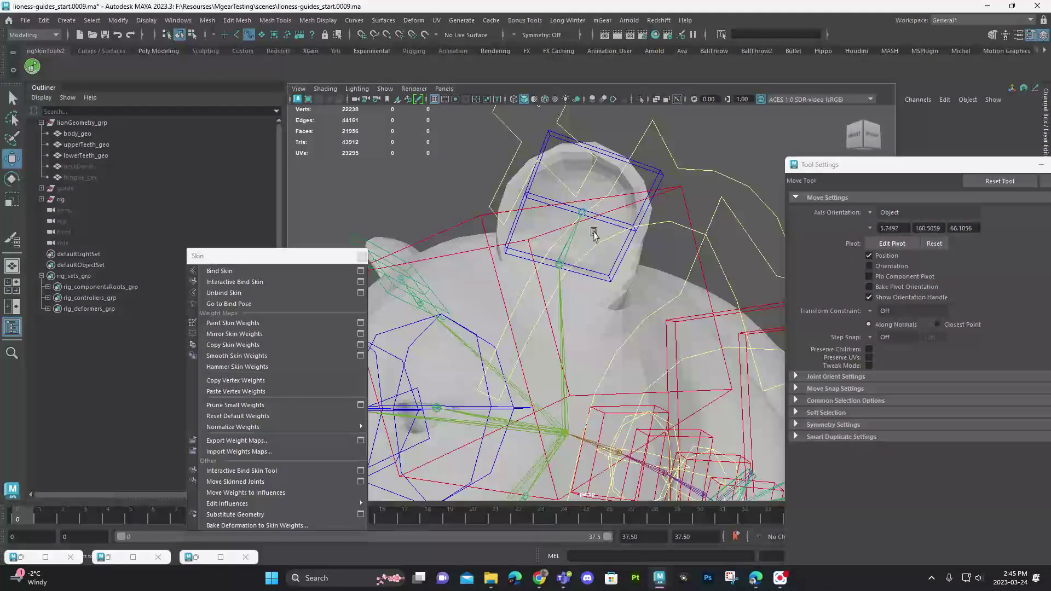
pyautogui.click(587, 213)
pyautogui.press('q')
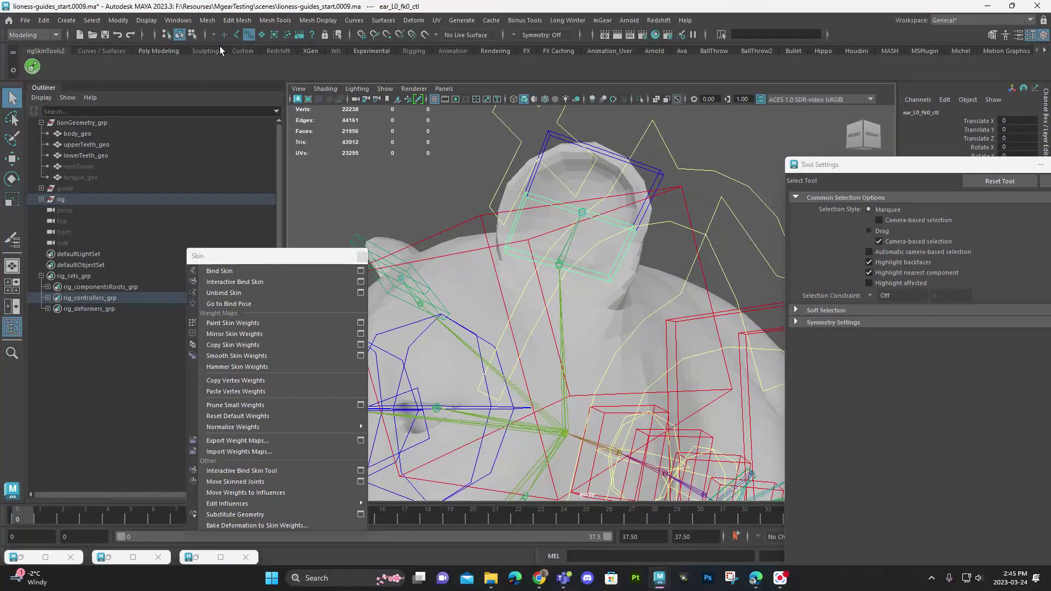
pyautogui.press('c')
pyautogui.click(583, 213)
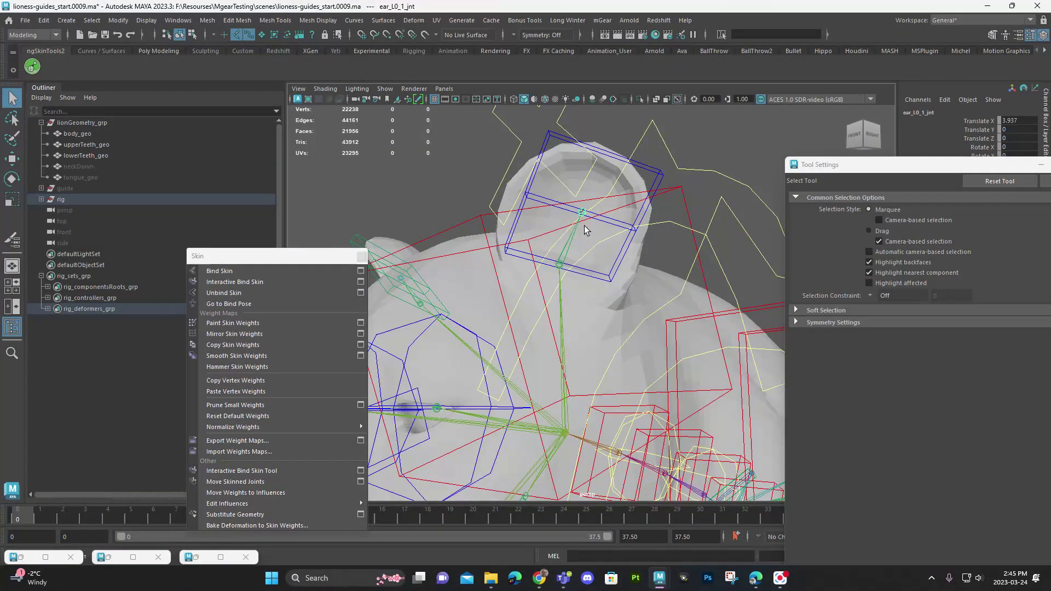
pyautogui.scroll(-5, 582, 214)
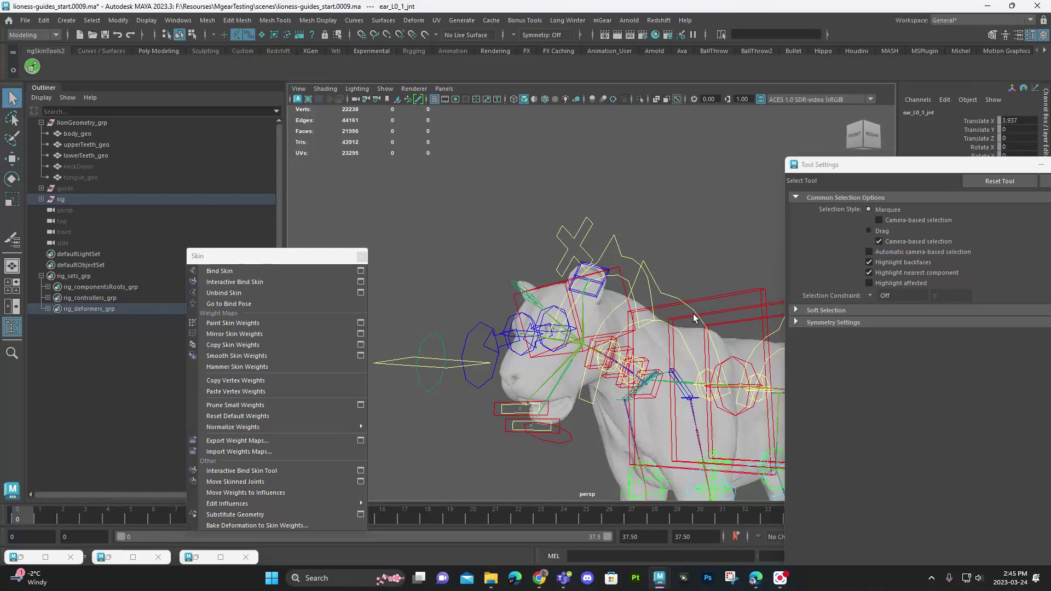
pyautogui.keyDown('alt'); pyautogui.moveTo(693, 314); pyautogui.dragTo(583, 242, button='middle'); pyautogui.keyUp('alt')
pyautogui.keyDown('alt'); pyautogui.moveTo(583, 243); pyautogui.dragTo(575, 273); pyautogui.keyUp('alt')
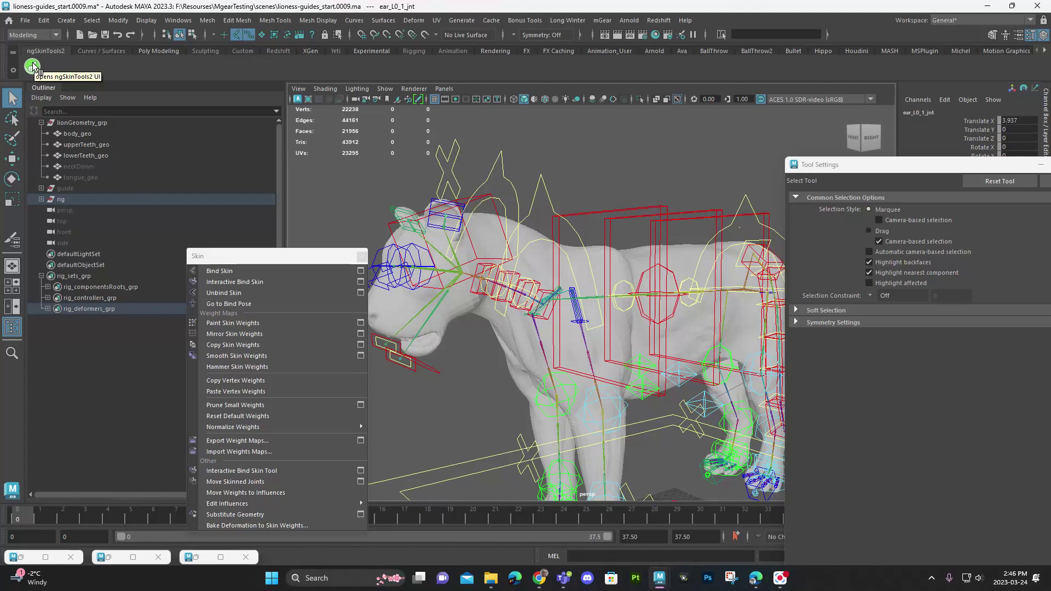
pyautogui.click(34, 67)
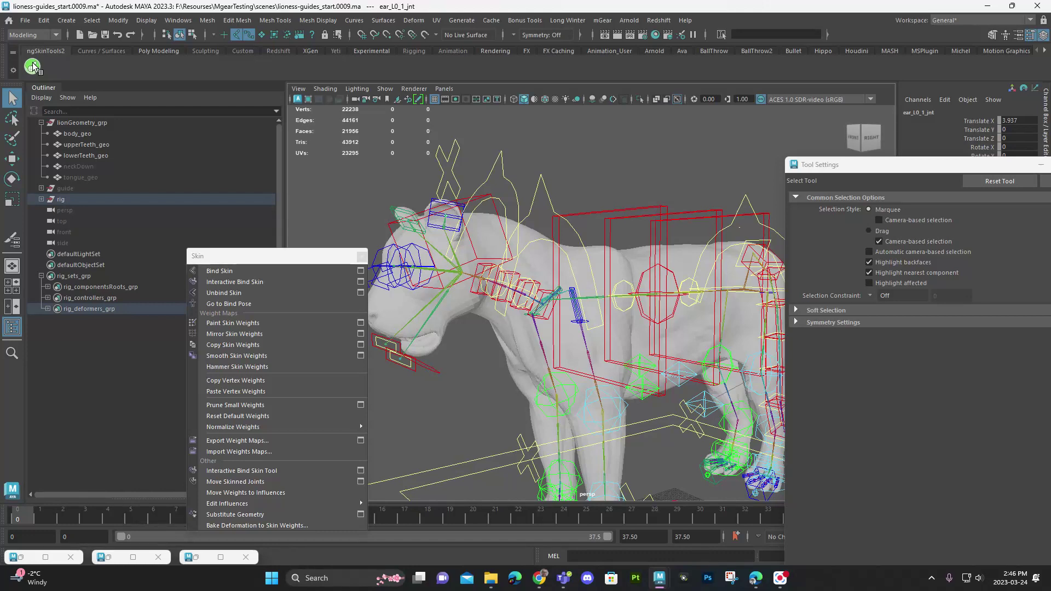
# Move the floating Skin menu away from the lioness's head and add the right ear joint ear_R0_1_jnt to the selection.
pyautogui.moveTo(322, 258); pyautogui.dragTo(230, 254)
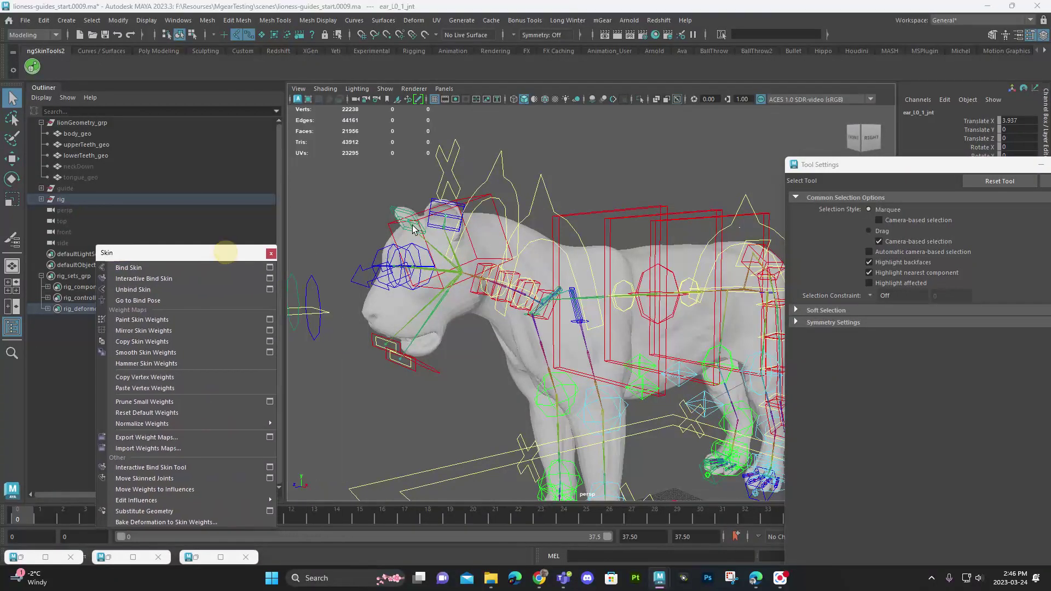
pyautogui.keyDown('alt'); pyautogui.moveTo(416, 271); pyautogui.dragTo(498, 279, button='right'); pyautogui.keyUp('alt')
pyautogui.keyDown('alt'); pyautogui.moveTo(497, 279); pyautogui.dragTo(550, 314, button='middle'); pyautogui.keyUp('alt')
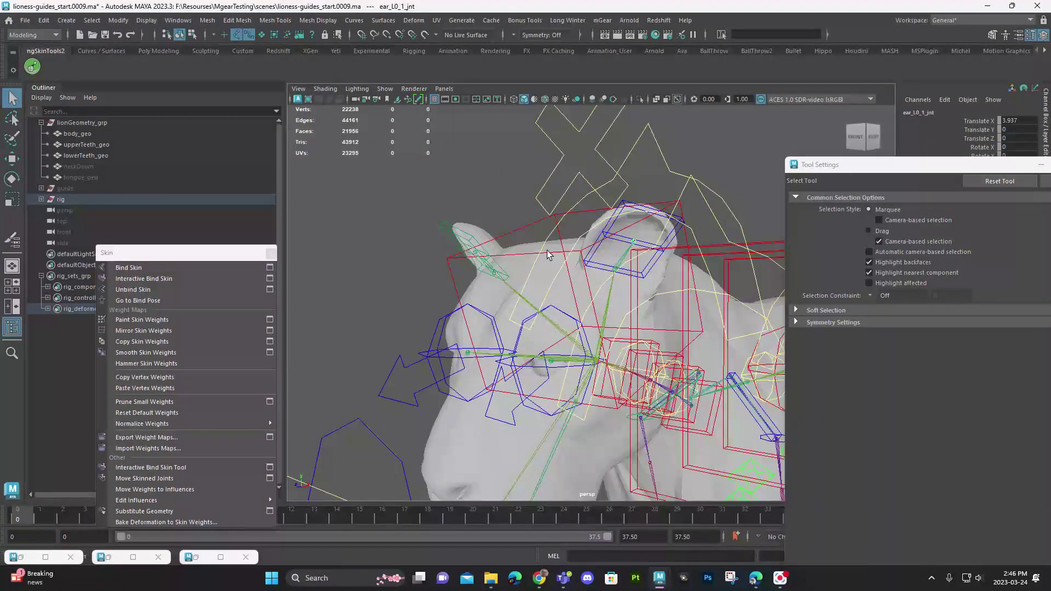
pyautogui.keyDown('alt'); pyautogui.moveTo(416, 271); pyautogui.dragTo(474, 247); pyautogui.keyUp('alt')
pyautogui.keyDown('alt'); pyautogui.moveTo(474, 246); pyautogui.dragTo(547, 274, button='right'); pyautogui.keyUp('alt')
pyautogui.keyDown('alt'); pyautogui.moveTo(712, 164); pyautogui.dragTo(606, 231, button='middle'); pyautogui.keyUp('alt')
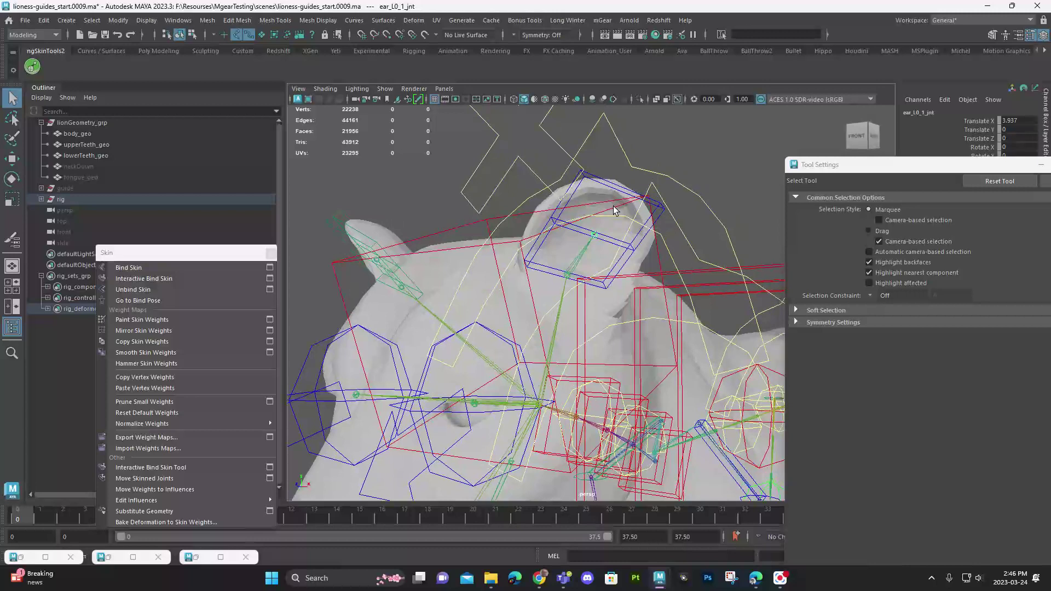
pyautogui.keyDown('alt'); pyautogui.moveTo(416, 216); pyautogui.dragTo(619, 225); pyautogui.keyUp('alt')
pyautogui.keyDown('alt'); pyautogui.moveTo(636, 227); pyautogui.dragTo(539, 236, button='middle'); pyautogui.keyUp('alt')
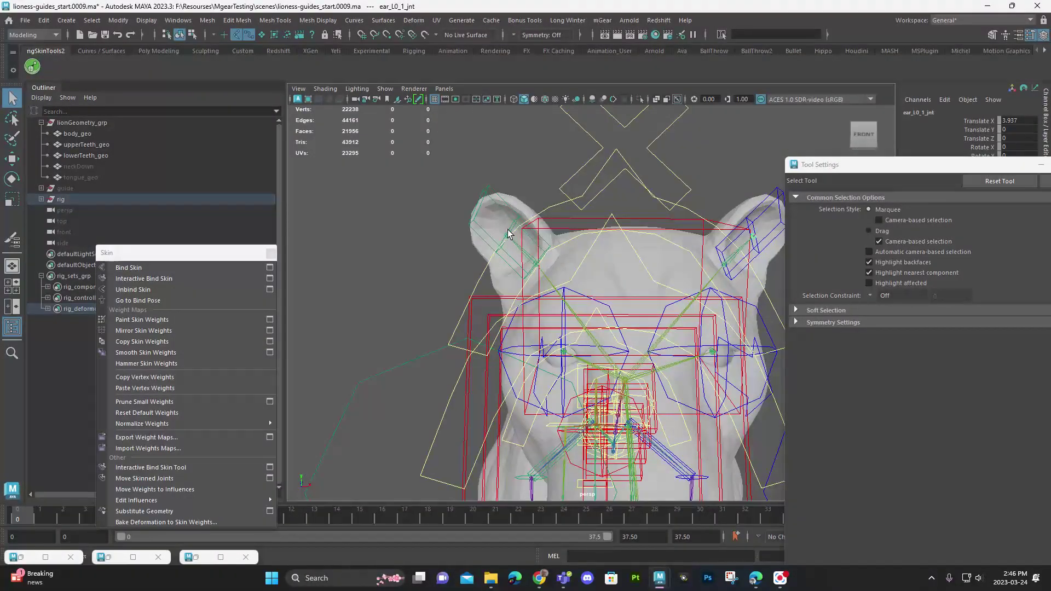
pyautogui.click(508, 237)
pyautogui.keyDown('alt'); pyautogui.moveTo(508, 237); pyautogui.dragTo(580, 252); pyautogui.keyUp('alt')
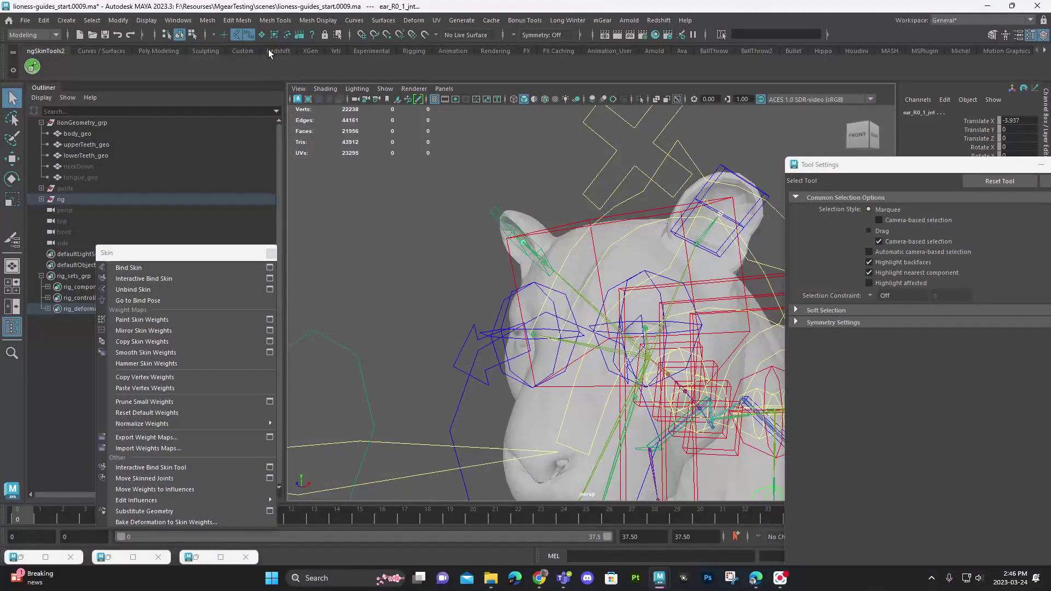
# Enable surface selection and add body_geo to the selected ear joints.
pyautogui.click(263, 35)
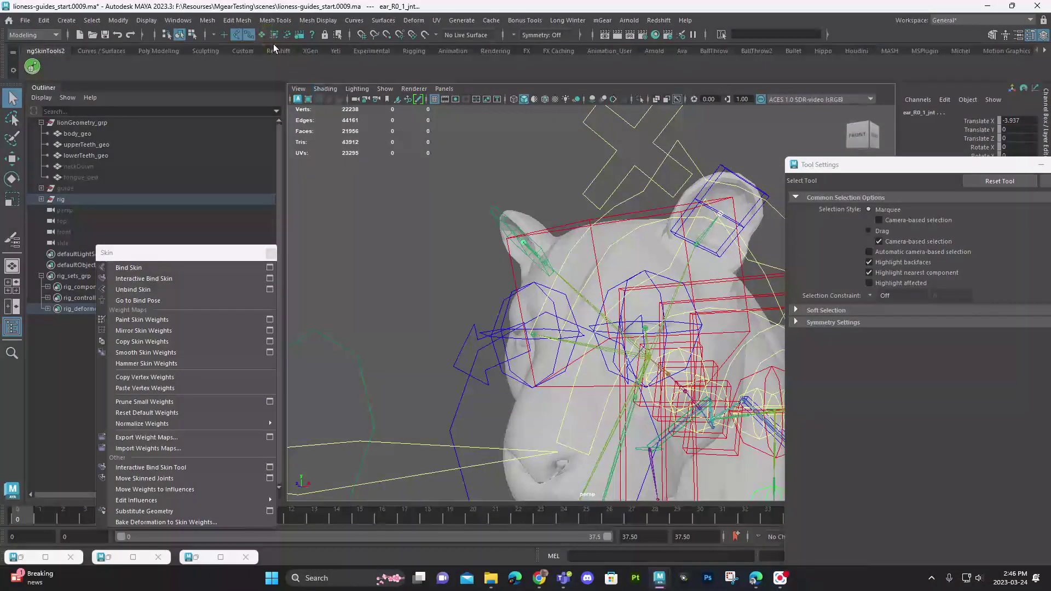
pyautogui.click(565, 243)
pyautogui.keyDown('alt'); pyautogui.moveTo(565, 242); pyautogui.dragTo(511, 199); pyautogui.keyUp('alt')
# Bring up a floating copy of the Skin menu and open the Add Influence options for the selected joints and mesh.
pyautogui.press('space')
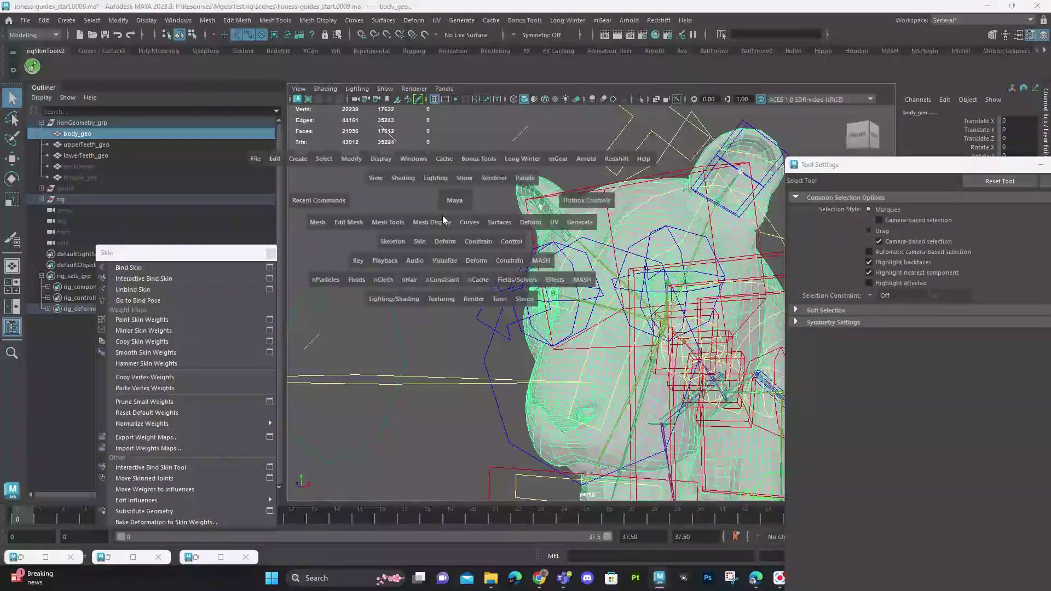
pyautogui.click(420, 242)
pyautogui.click(432, 253)
pyautogui.moveTo(458, 244); pyautogui.dragTo(277, 147)
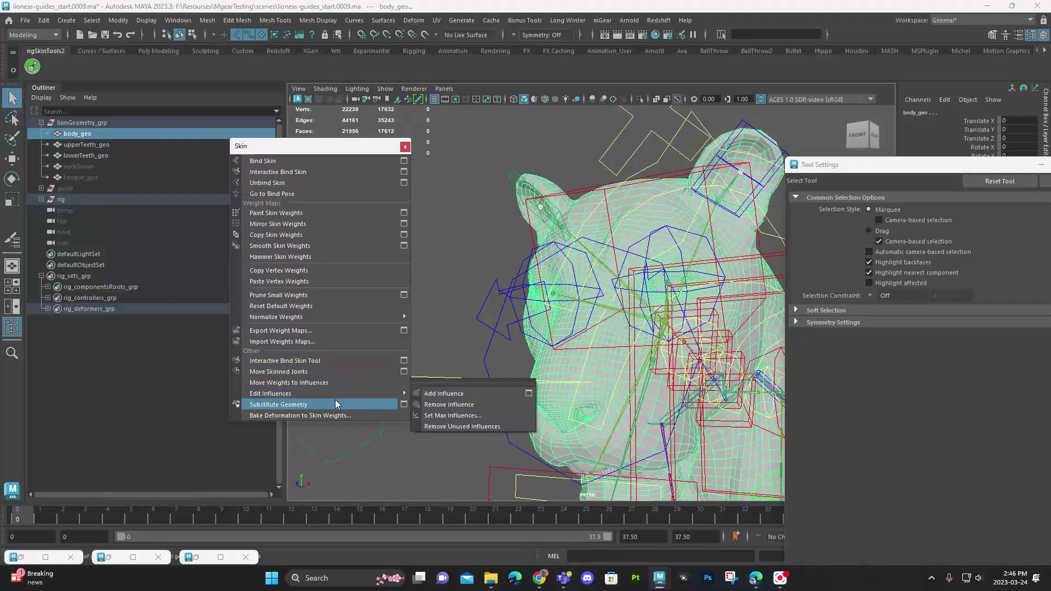
pyautogui.moveTo(328, 395)
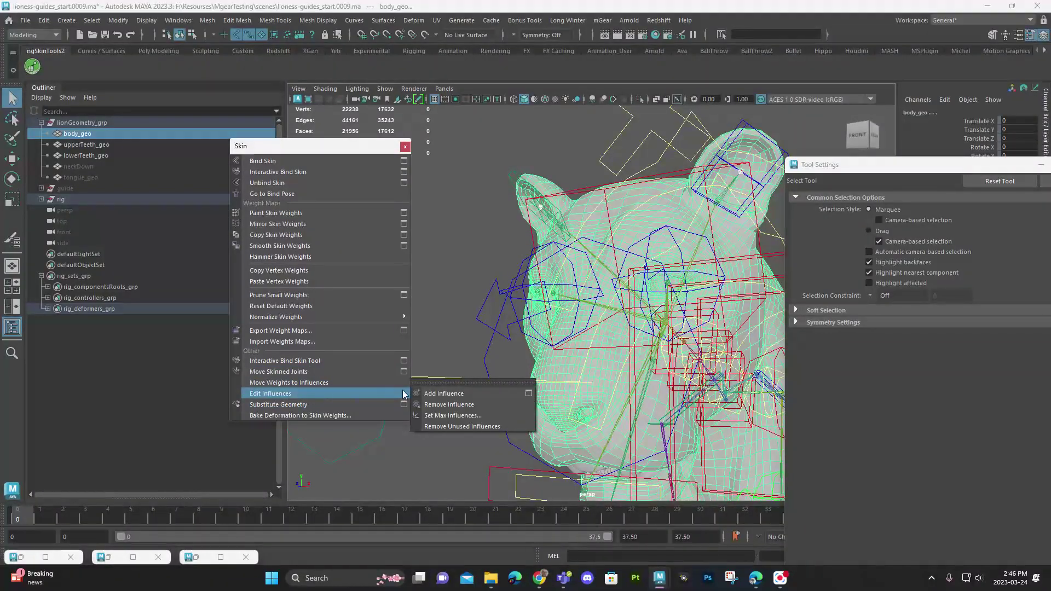
pyautogui.click(529, 394)
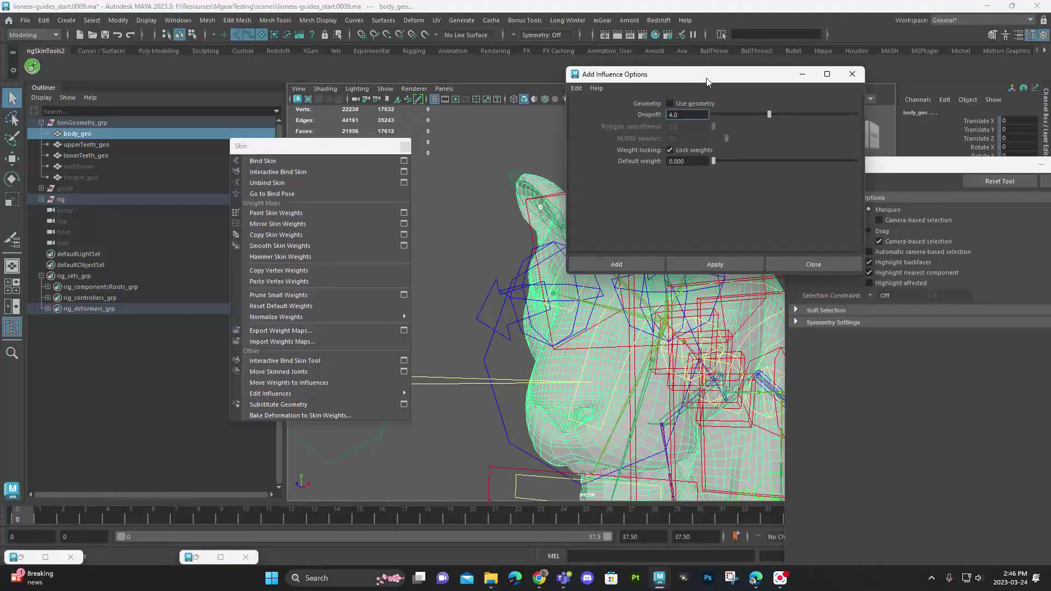
pyautogui.moveTo(707, 81); pyautogui.dragTo(347, 90)
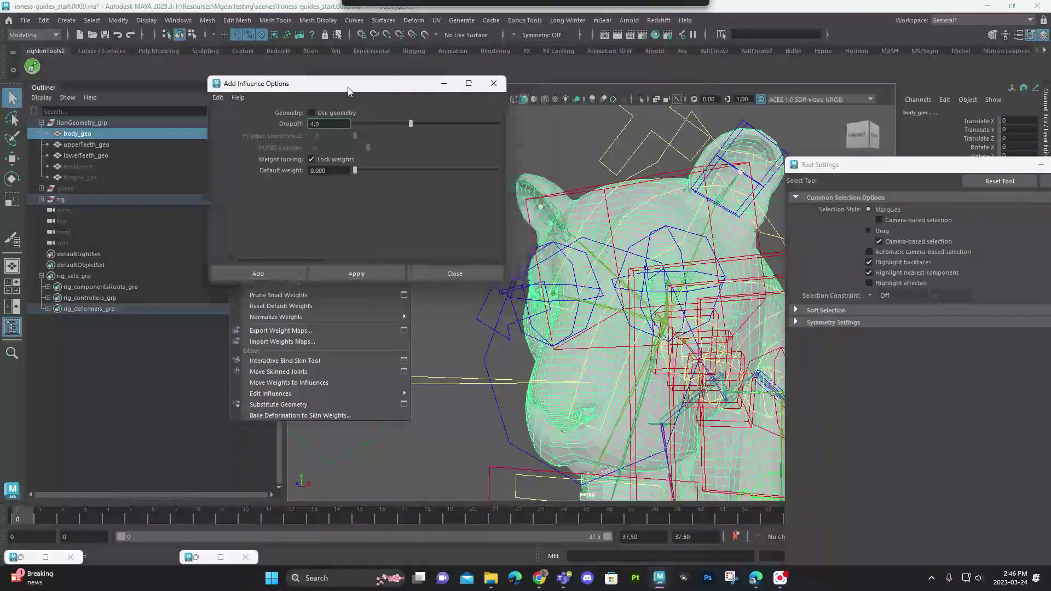
# Add both ear joints as influences on body_geo from reset options, with Use geometry off, Lock weights on and default weight 0.
pyautogui.click(218, 97)
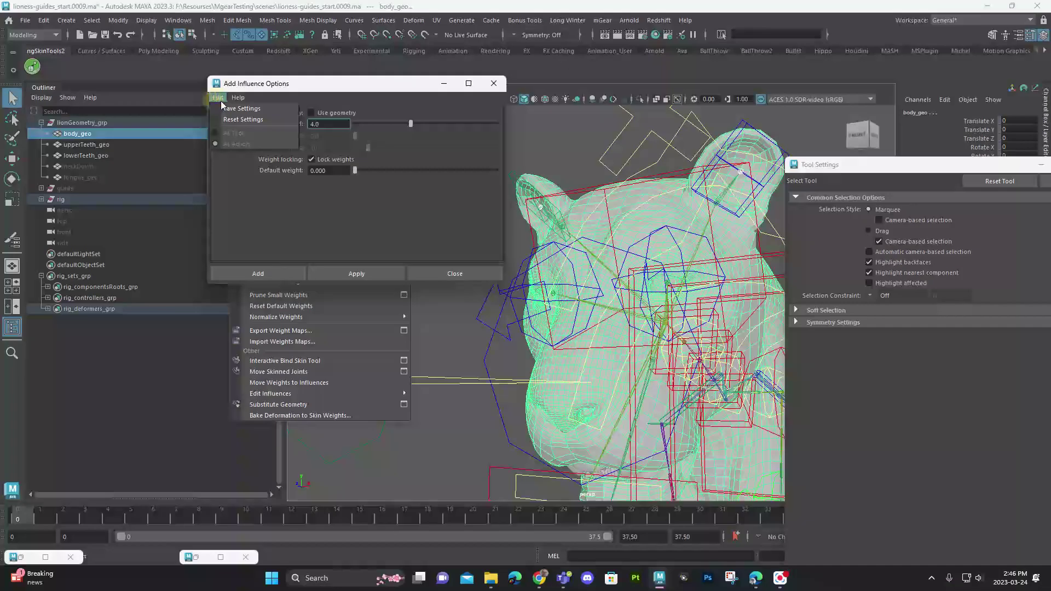
pyautogui.click(243, 119)
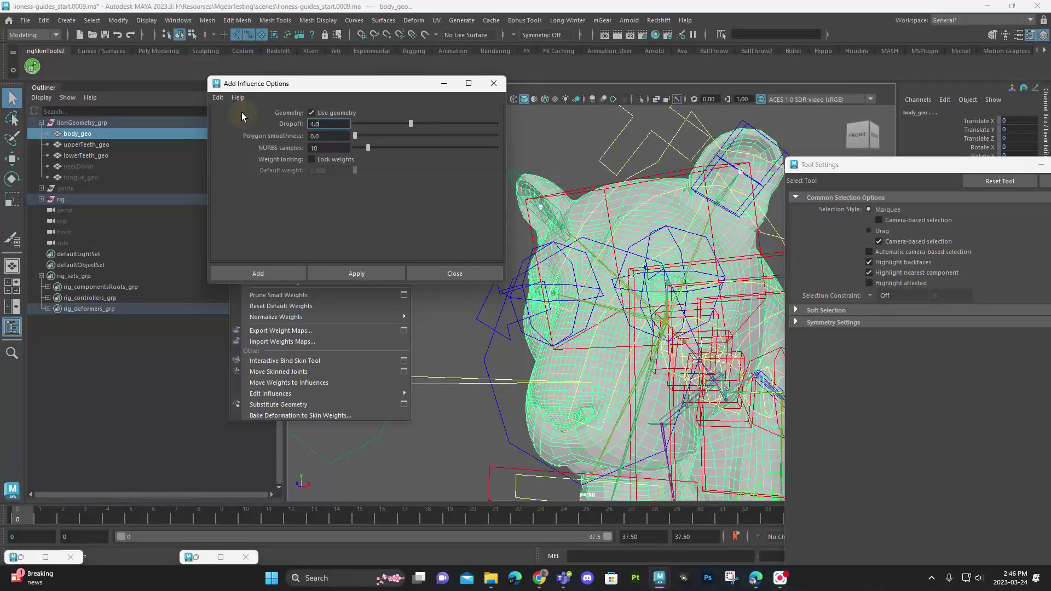
pyautogui.click(333, 112)
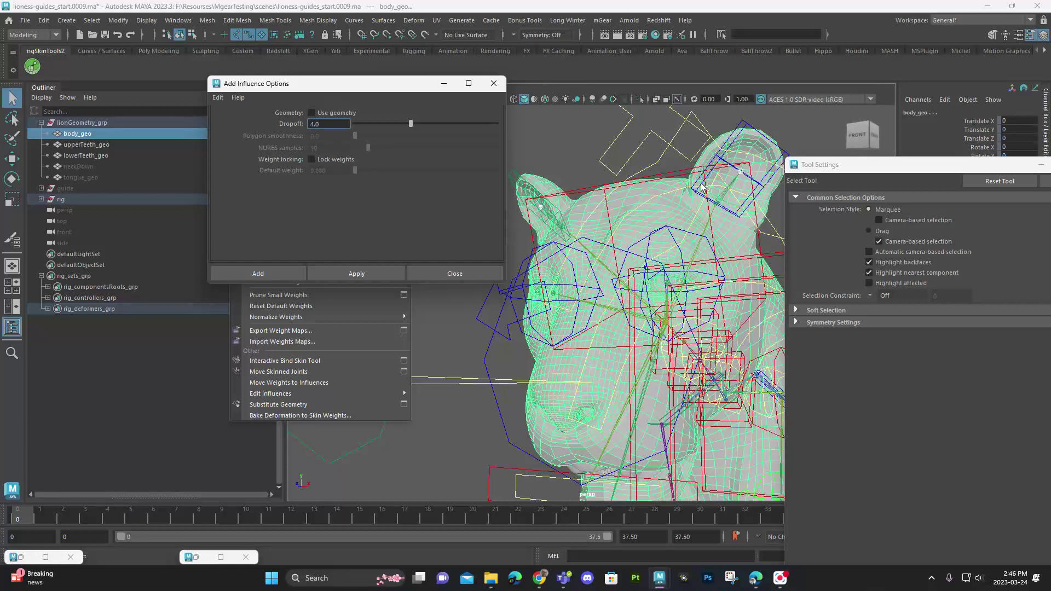
pyautogui.click(329, 158)
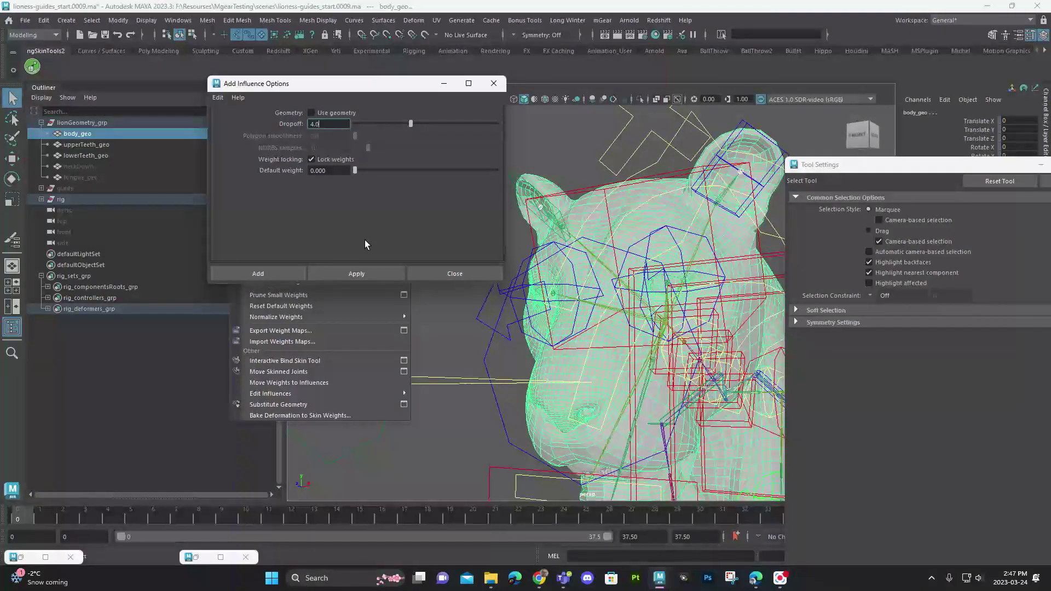
pyautogui.click(369, 273)
pyautogui.click(460, 274)
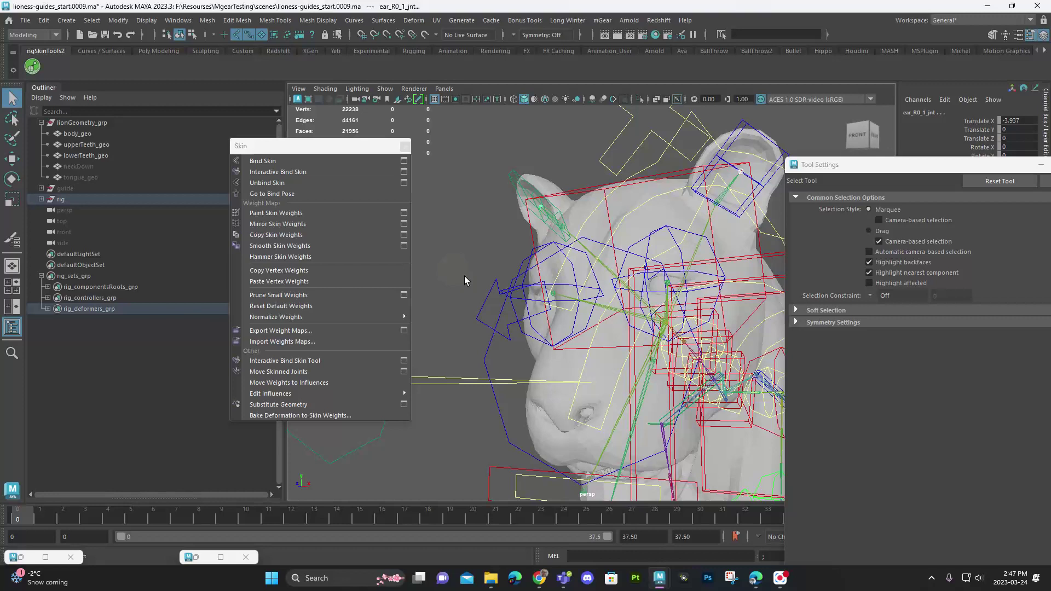
# Select body_geo at the left ear and start the Paint Skin Weights tool, moving its settings window clear of the ear.
pyautogui.scroll(-5, 694, 172)
pyautogui.keyDown('alt'); pyautogui.moveTo(694, 171); pyautogui.dragTo(568, 219, button='middle'); pyautogui.keyUp('alt')
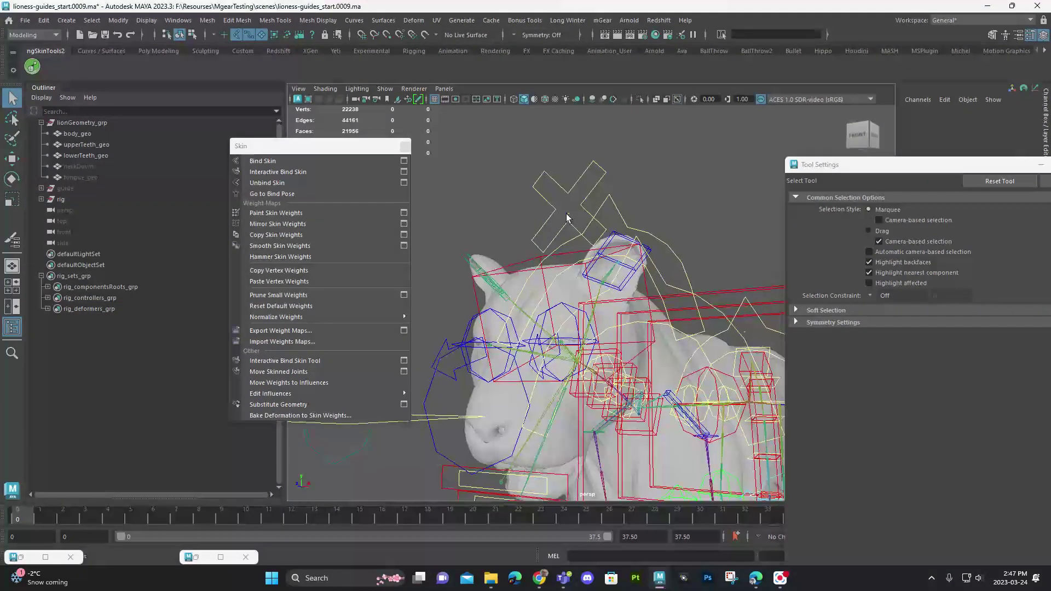
pyautogui.keyDown('alt'); pyautogui.moveTo(568, 218); pyautogui.dragTo(476, 230); pyautogui.keyUp('alt')
pyautogui.scroll(5, 697, 186)
pyautogui.keyDown('alt'); pyautogui.moveTo(589, 282); pyautogui.dragTo(680, 194, button='middle'); pyautogui.keyUp('alt')
pyautogui.keyDown('alt'); pyautogui.moveTo(681, 192); pyautogui.dragTo(700, 298); pyautogui.keyUp('alt')
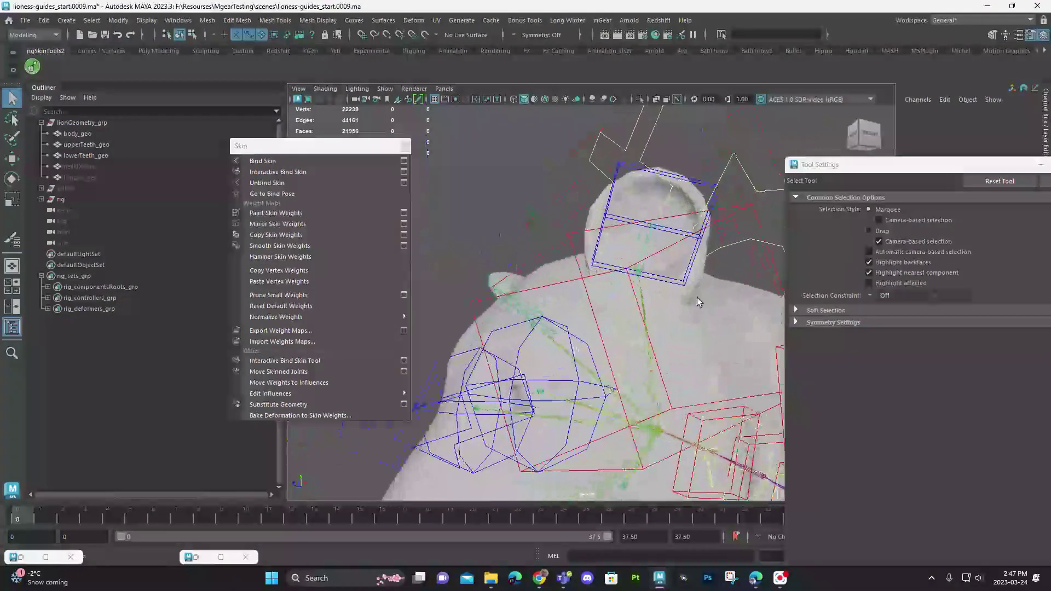
pyautogui.click(636, 205)
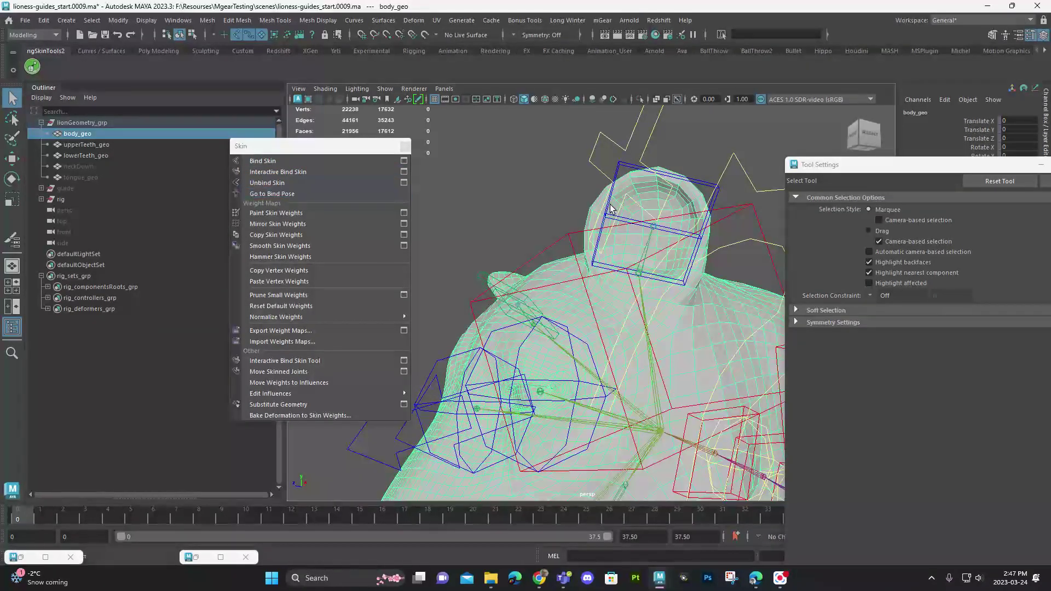
pyautogui.moveTo(604, 199); pyautogui.dragTo(563, 185, button='right')
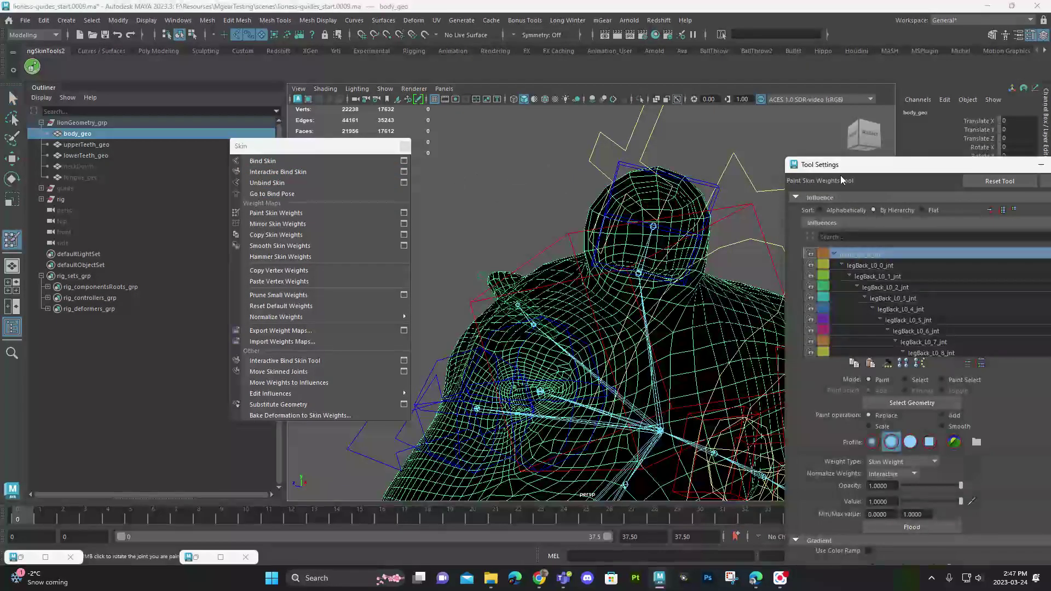
pyautogui.moveTo(873, 168); pyautogui.dragTo(179, 56)
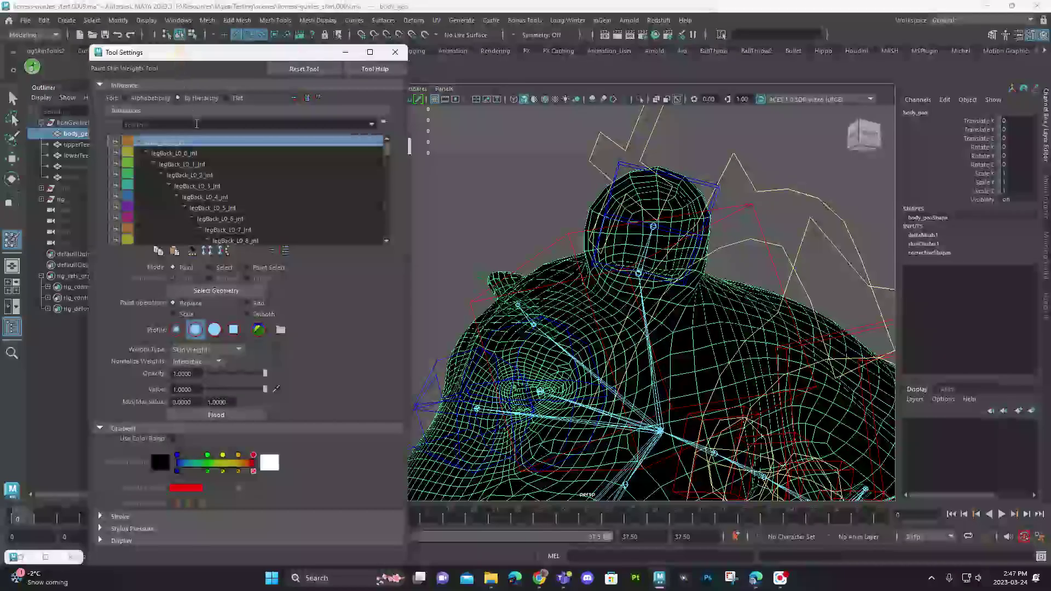
# Unlock the weights of the ear_L0_1_jnt and ear_R0_1_jnt influences.
pyautogui.scroll(-3, 142, 181)
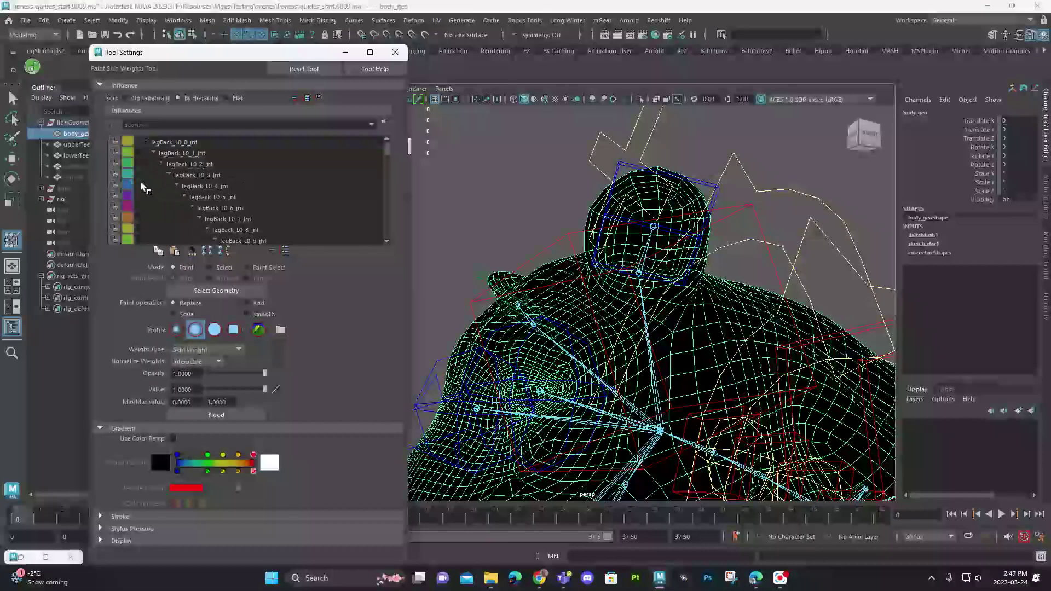
pyautogui.scroll(-1, 157, 175)
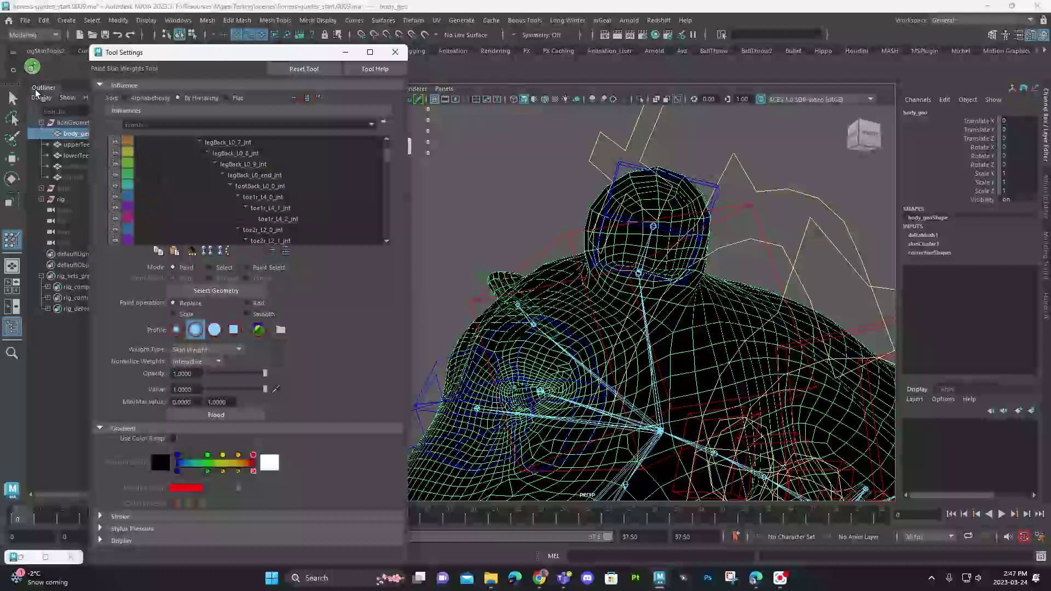
pyautogui.scroll(-4, 181, 181)
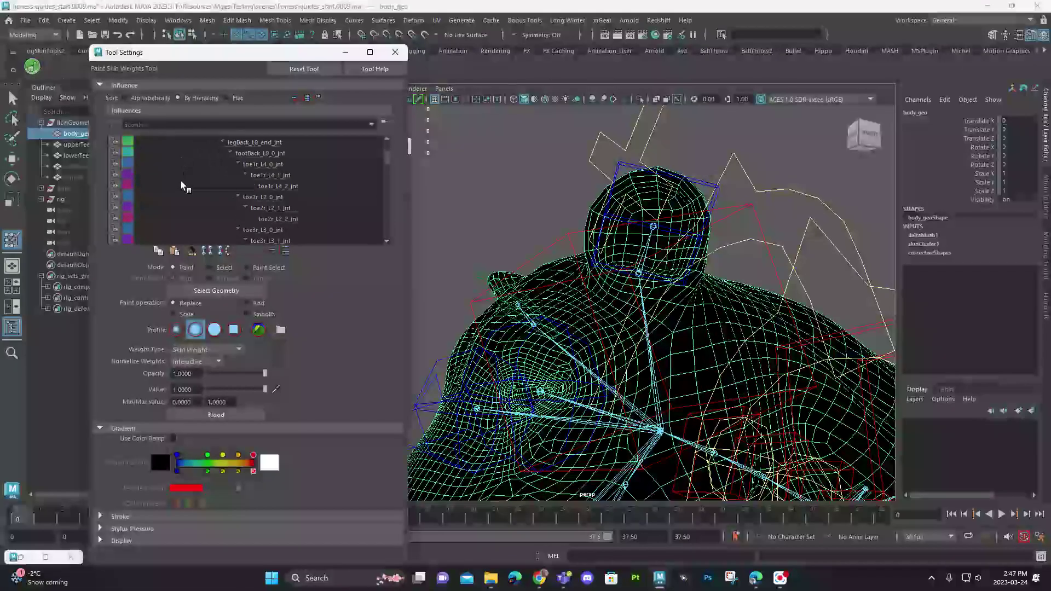
pyautogui.click(385, 163)
pyautogui.scroll(-8, 386, 167)
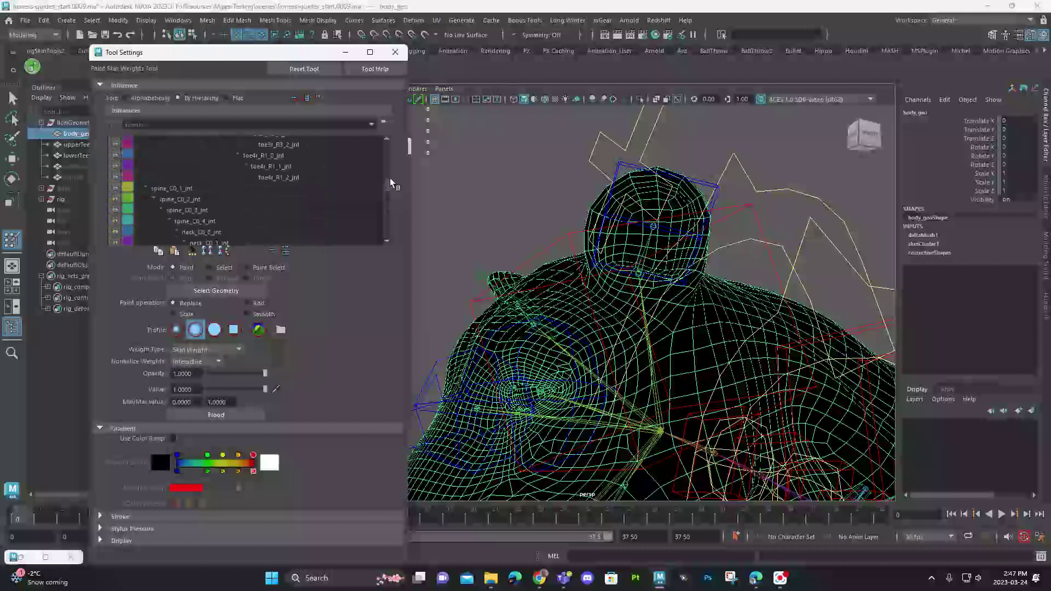
pyautogui.scroll(-1, 115, 197)
pyautogui.click(113, 191)
pyautogui.click(114, 213)
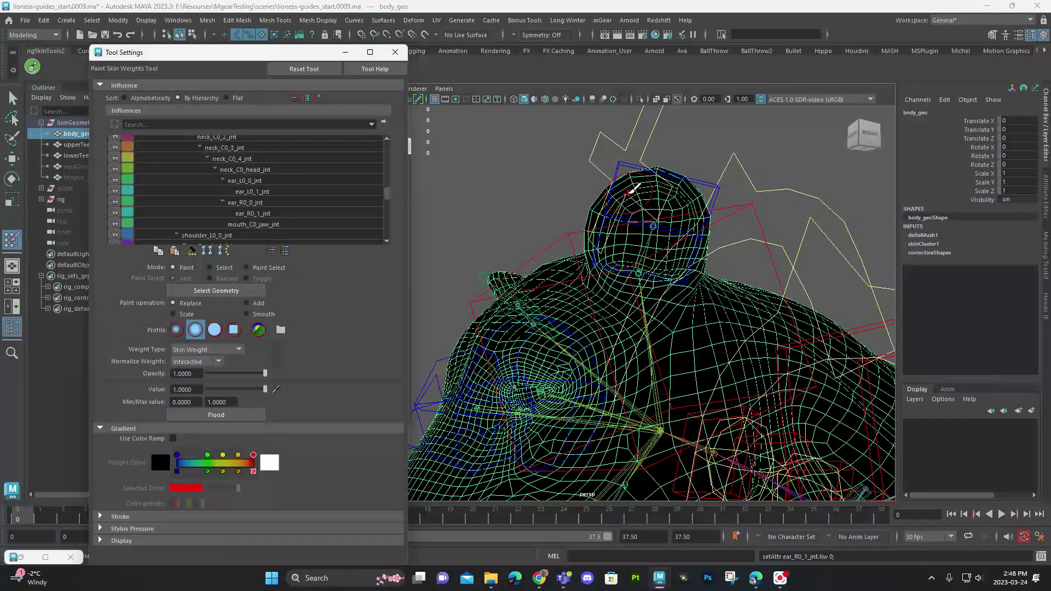
# Paint skin weights over the upper half of the left ear with the Replace operation at value 1 and opacity 1.
pyautogui.keyDown('alt'); pyautogui.moveTo(654, 186); pyautogui.dragTo(683, 228, button='right'); pyautogui.keyUp('alt')
pyautogui.keyDown('alt'); pyautogui.moveTo(683, 228); pyautogui.dragTo(697, 233); pyautogui.keyUp('alt')
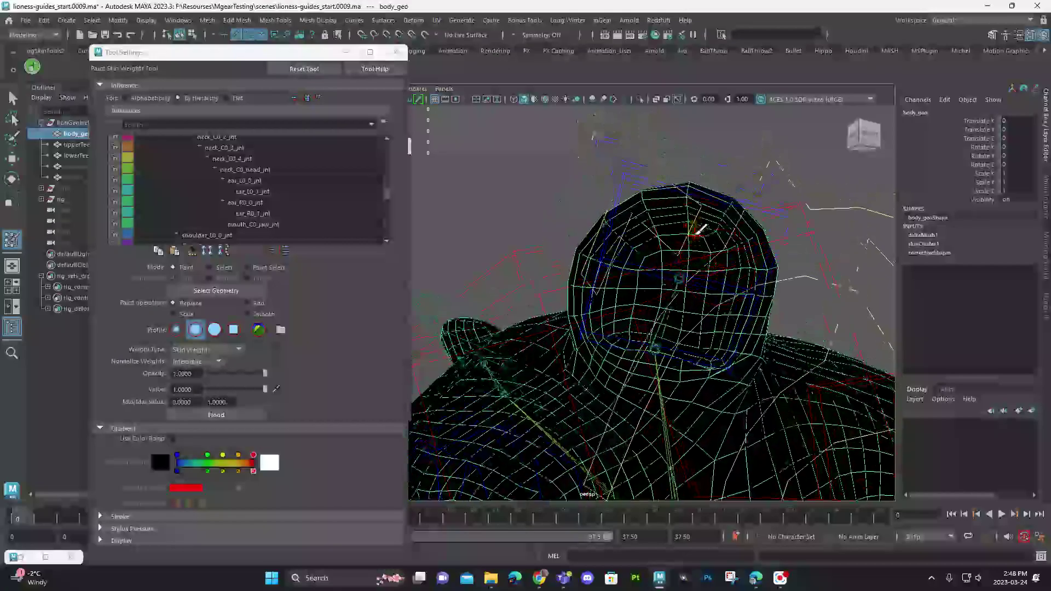
pyautogui.moveTo(697, 233)
pyautogui.keyDown('alt'); pyautogui.mouseDown(button='middle')
pyautogui.moveTo(663, 225)
pyautogui.moveTo(718, 277)
pyautogui.mouseUp(button='middle'); pyautogui.keyUp('alt')
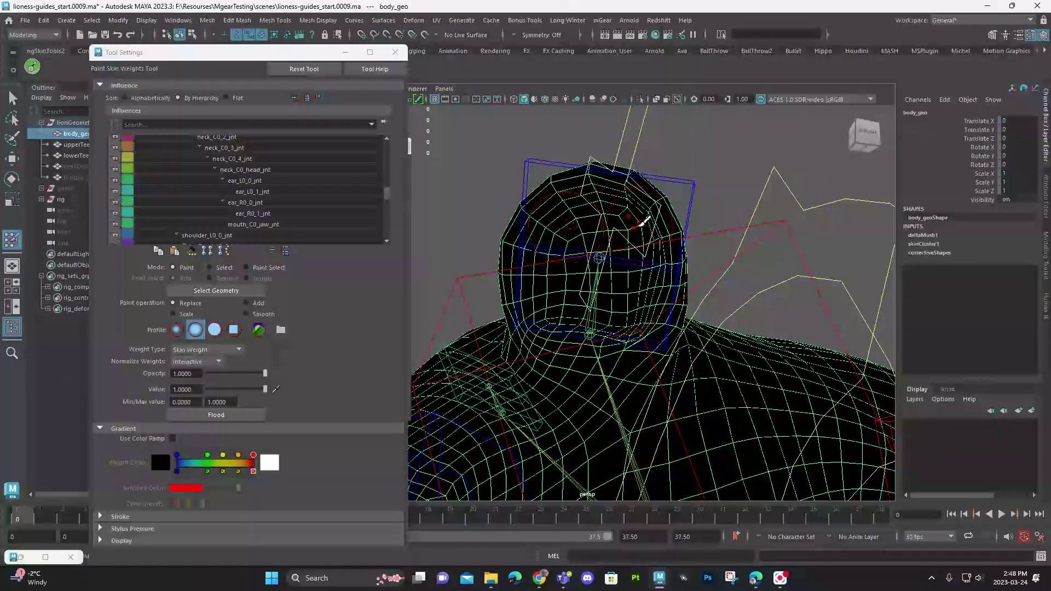
pyautogui.moveTo(564, 200)
pyautogui.mouseDown()
pyautogui.moveTo(598, 165)
pyautogui.moveTo(649, 193)
pyautogui.mouseUp()
pyautogui.scroll(-2, 267, 211)
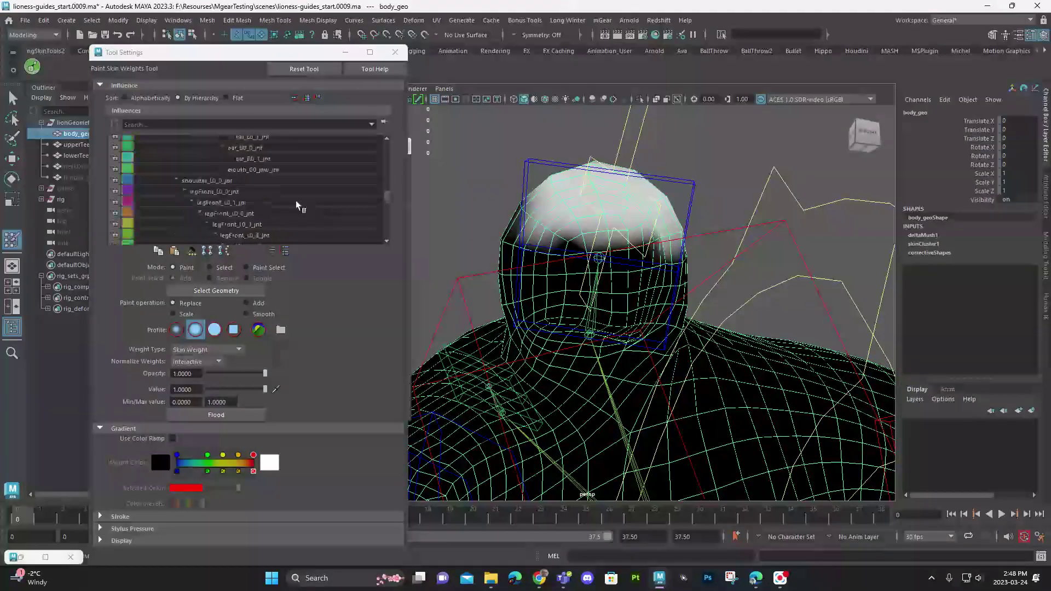
pyautogui.scroll(-10, 267, 210)
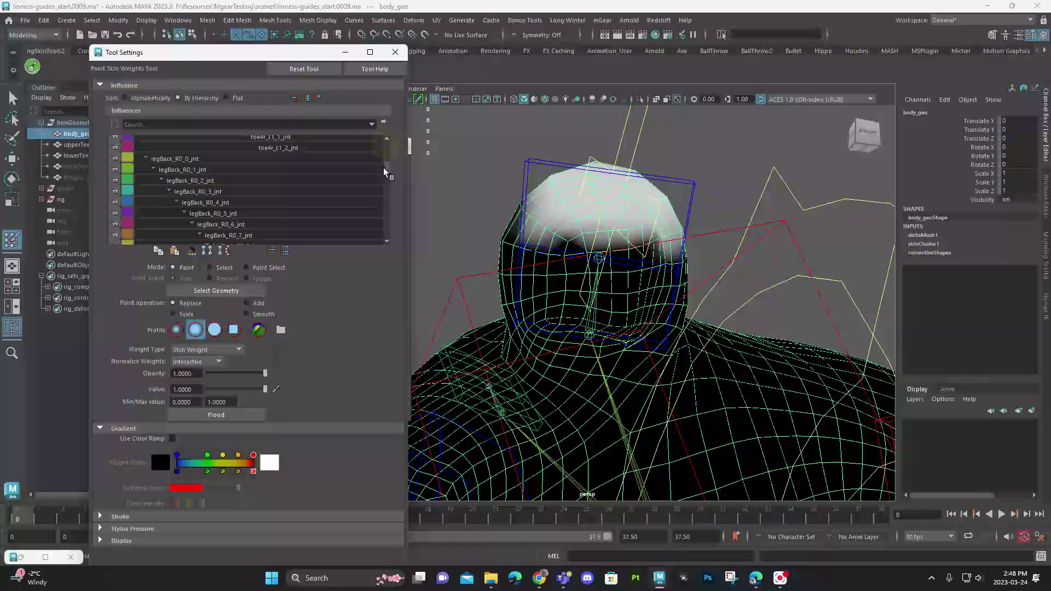
# Undo the last weight stroke and make ear_L0_1_jnt the influence to paint.
pyautogui.scroll(3, 386, 170)
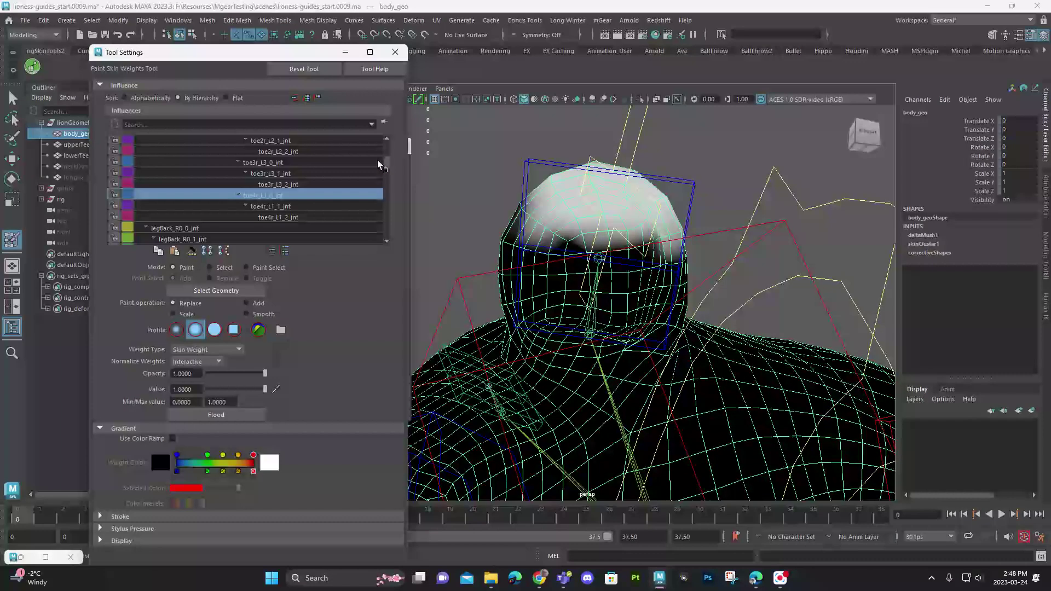
pyautogui.hotkey('ctrl', 'z')
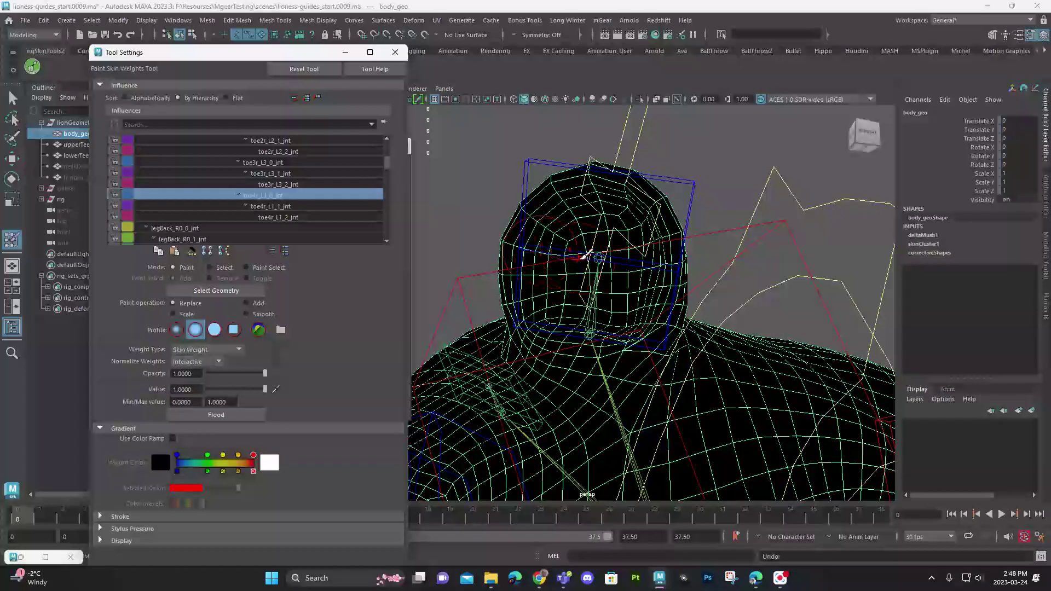
pyautogui.moveTo(603, 257); pyautogui.dragTo(600, 231, button='right')
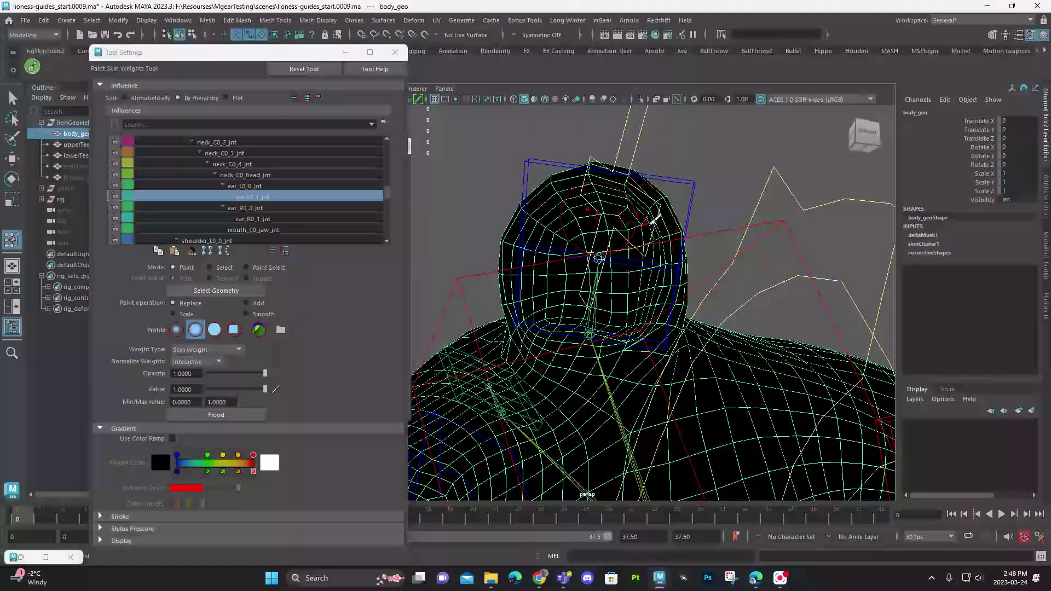
# Paint ear_L0_1_jnt skin weights over the front and back of the left ear's upper half, then exit painting and minimize its settings.
pyautogui.moveTo(630, 217)
pyautogui.mouseDown()
pyautogui.moveTo(604, 219)
pyautogui.moveTo(655, 195)
pyautogui.moveTo(574, 209)
pyautogui.moveTo(756, 254)
pyautogui.moveTo(586, 225)
pyautogui.mouseUp()
pyautogui.keyDown('alt'); pyautogui.moveTo(586, 224); pyautogui.dragTo(816, 345, button='right'); pyautogui.keyUp('alt')
pyautogui.keyDown('alt'); pyautogui.moveTo(816, 345); pyautogui.dragTo(487, 391); pyautogui.keyUp('alt')
pyautogui.moveTo(512, 222)
pyautogui.mouseDown()
pyautogui.moveTo(523, 202)
pyautogui.moveTo(615, 228)
pyautogui.moveTo(712, 208)
pyautogui.moveTo(547, 274)
pyautogui.moveTo(507, 259)
pyautogui.moveTo(527, 277)
pyautogui.moveTo(472, 347)
pyautogui.moveTo(482, 368)
pyautogui.moveTo(495, 311)
pyautogui.mouseUp()
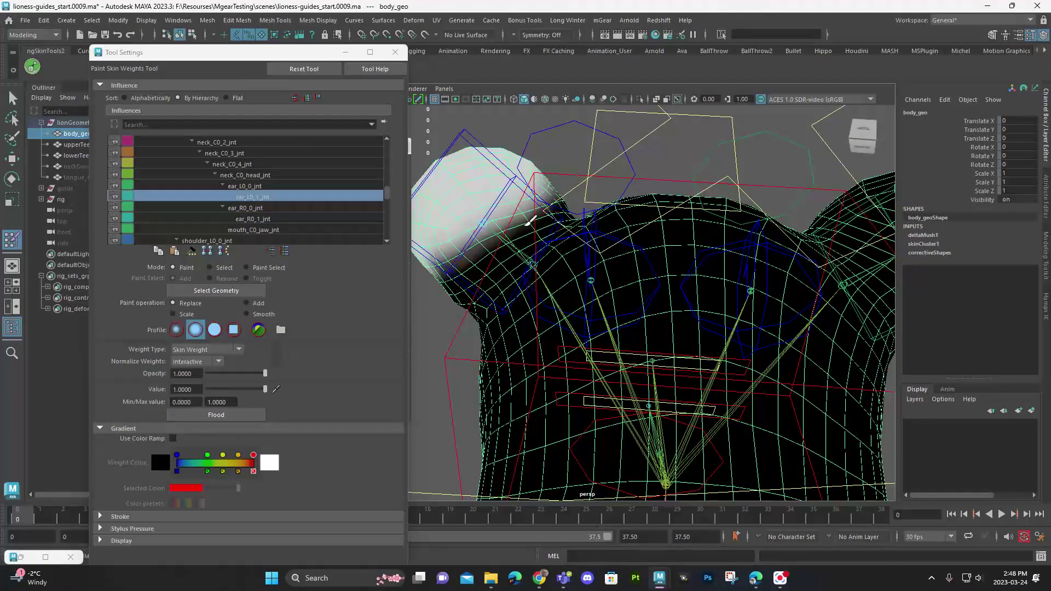
pyautogui.moveTo(530, 221)
pyautogui.keyDown('alt'); pyautogui.mouseDown()
pyautogui.moveTo(650, 216)
pyautogui.moveTo(517, 189)
pyautogui.moveTo(675, 291)
pyautogui.moveTo(641, 297)
pyautogui.moveTo(568, 258)
pyautogui.mouseUp(); pyautogui.keyUp('alt')
pyautogui.scroll(-5, 553, 259)
pyautogui.keyDown('alt'); pyautogui.moveTo(550, 260); pyautogui.dragTo(667, 244, button='middle'); pyautogui.keyUp('alt')
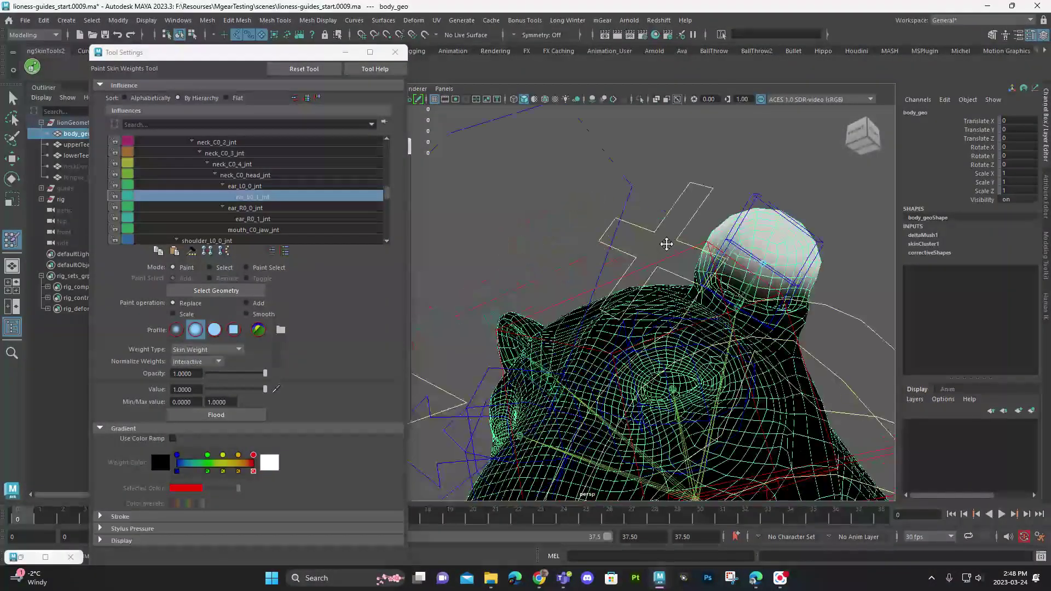
pyautogui.moveTo(667, 244)
pyautogui.keyDown('alt'); pyautogui.mouseDown()
pyautogui.moveTo(587, 275)
pyautogui.moveTo(521, 237)
pyautogui.moveTo(624, 218)
pyautogui.mouseUp(); pyautogui.keyUp('alt')
pyautogui.press('q')
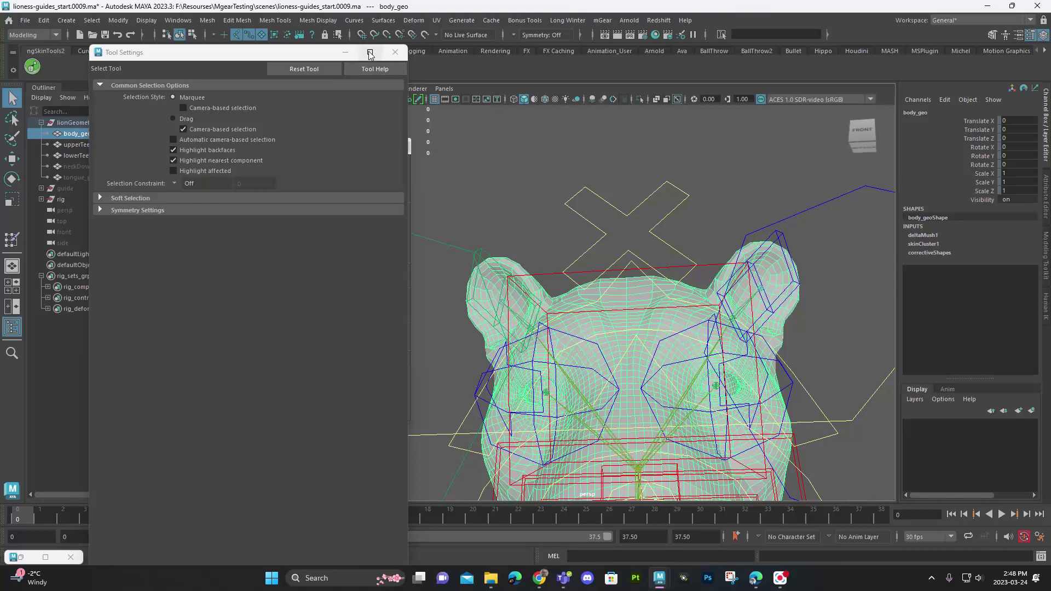
pyautogui.click(346, 52)
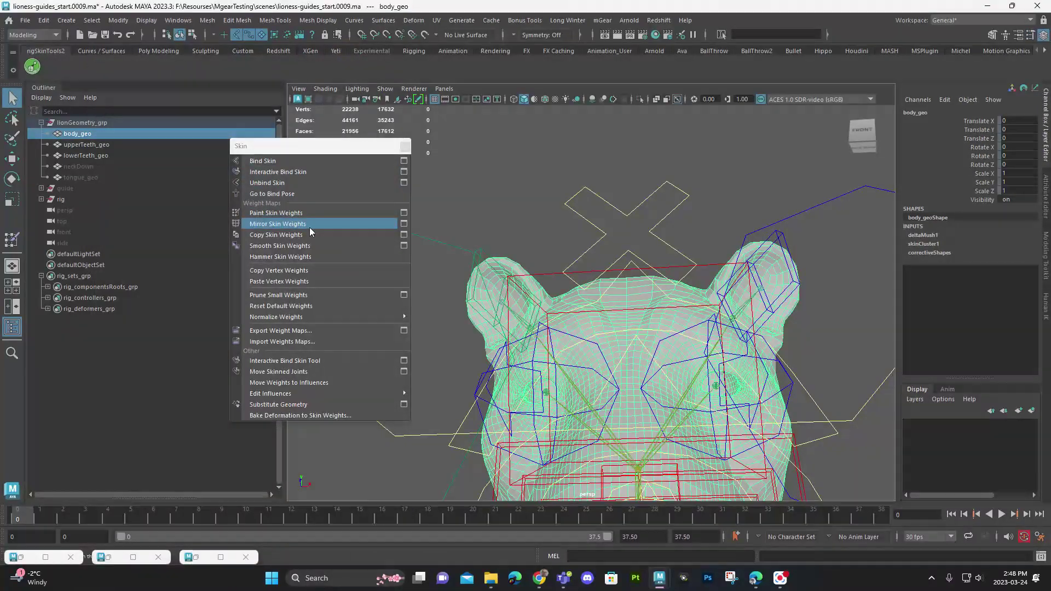
# Apply Hammer Skin Weights to body_geo, then clear the selection and reselect the mesh.
pyautogui.click(306, 256)
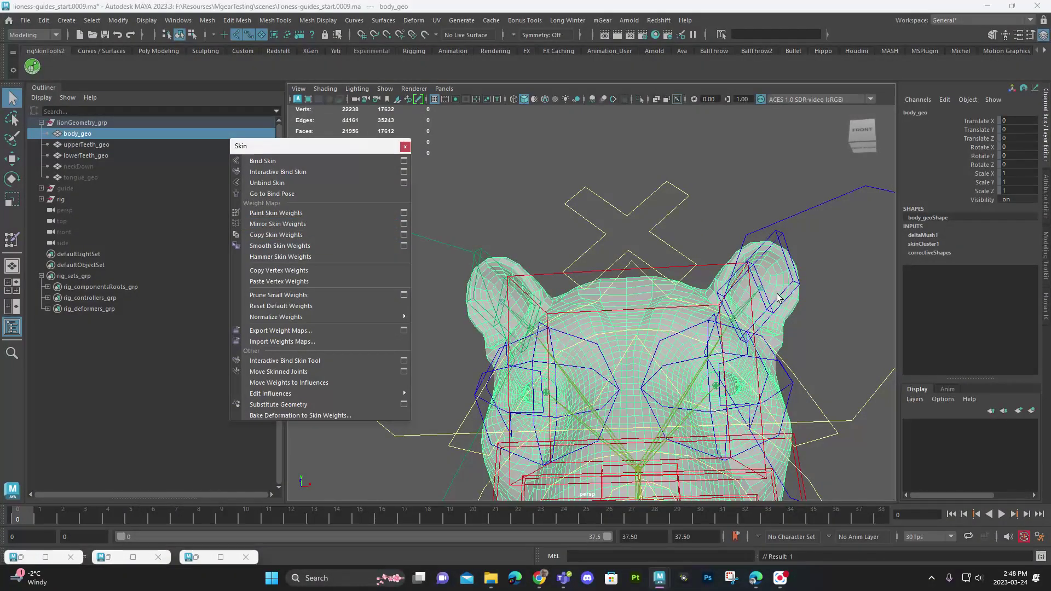
pyautogui.click(693, 148)
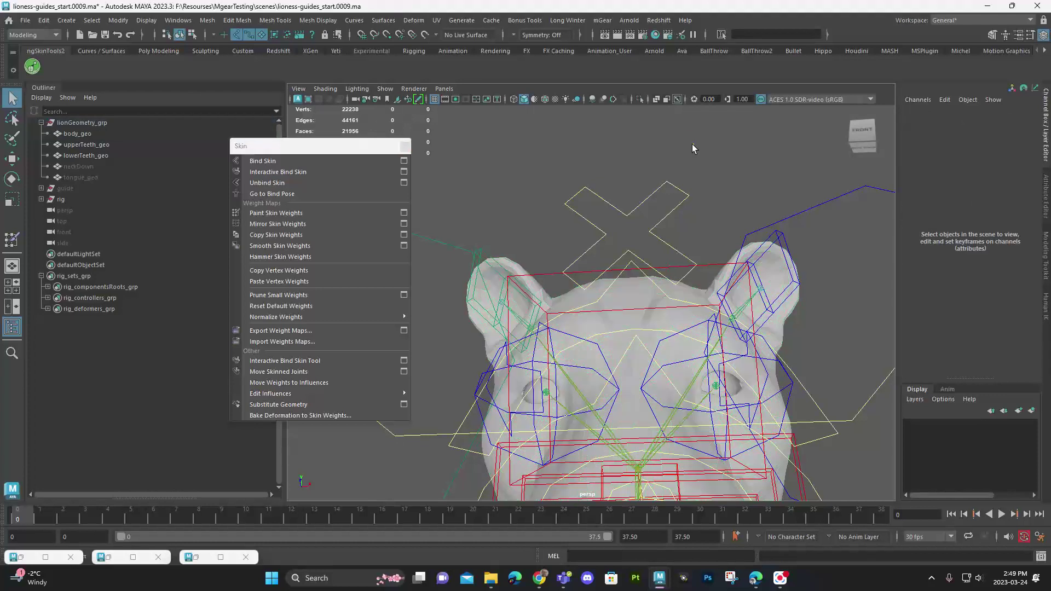
pyautogui.click(694, 305)
pyautogui.moveTo(695, 305)
pyautogui.keyDown('alt'); pyautogui.mouseDown()
pyautogui.moveTo(657, 301)
pyautogui.moveTo(685, 295)
pyautogui.mouseUp(); pyautogui.keyUp('alt')
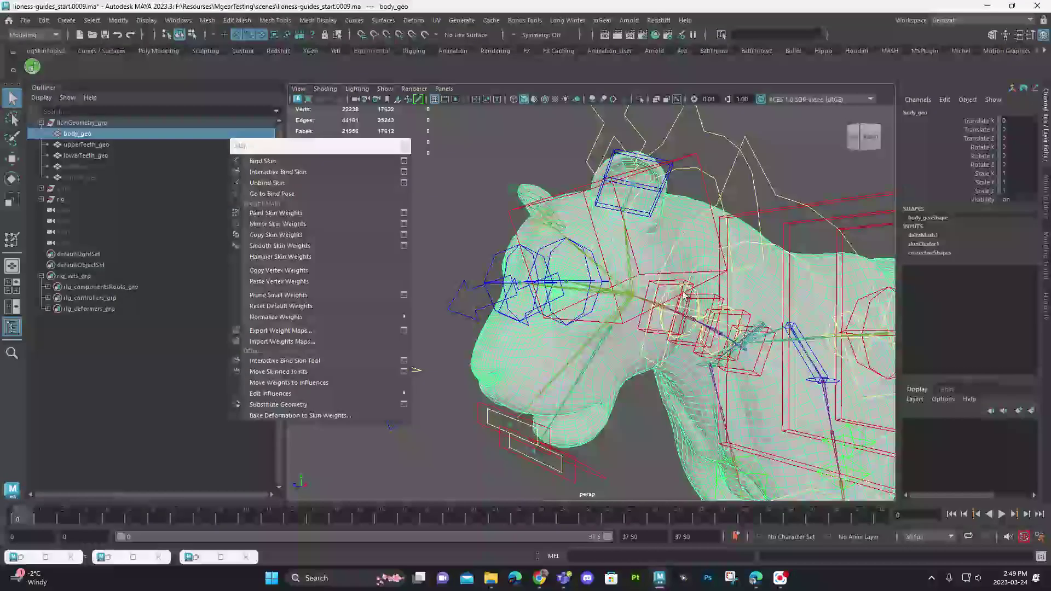
pyautogui.keyDown('alt'); pyautogui.moveTo(684, 292); pyautogui.dragTo(571, 244, button='middle'); pyautogui.keyUp('alt')
# Open ngSkinTools for body_geo, filter the influences by "ear", pick ear_L0_1_jnt and start its paint mode.
pyautogui.click(32, 67)
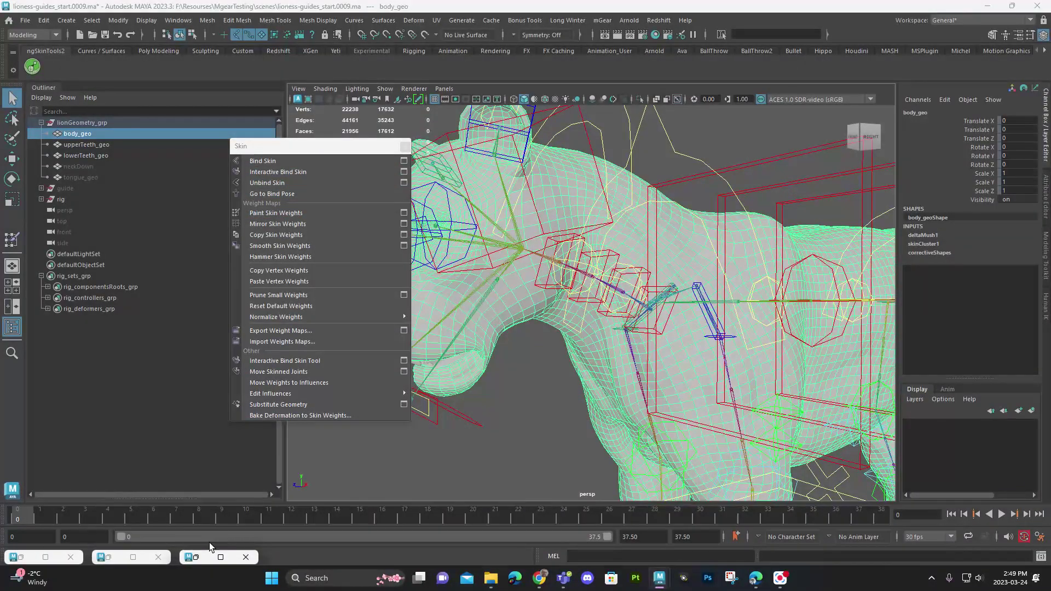
pyautogui.click(196, 560)
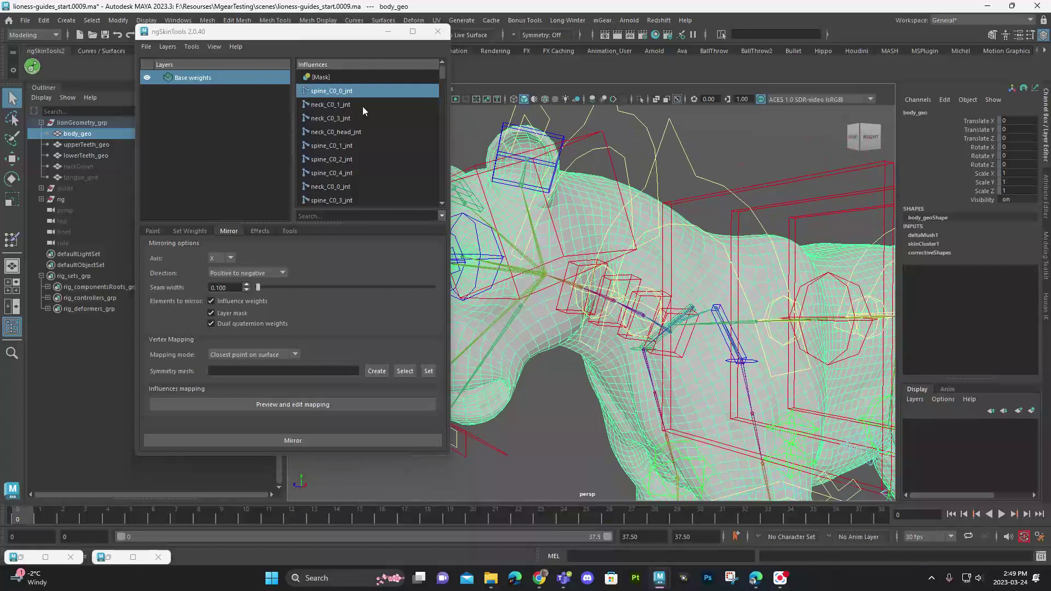
pyautogui.click(352, 216)
pyautogui.write('ear')
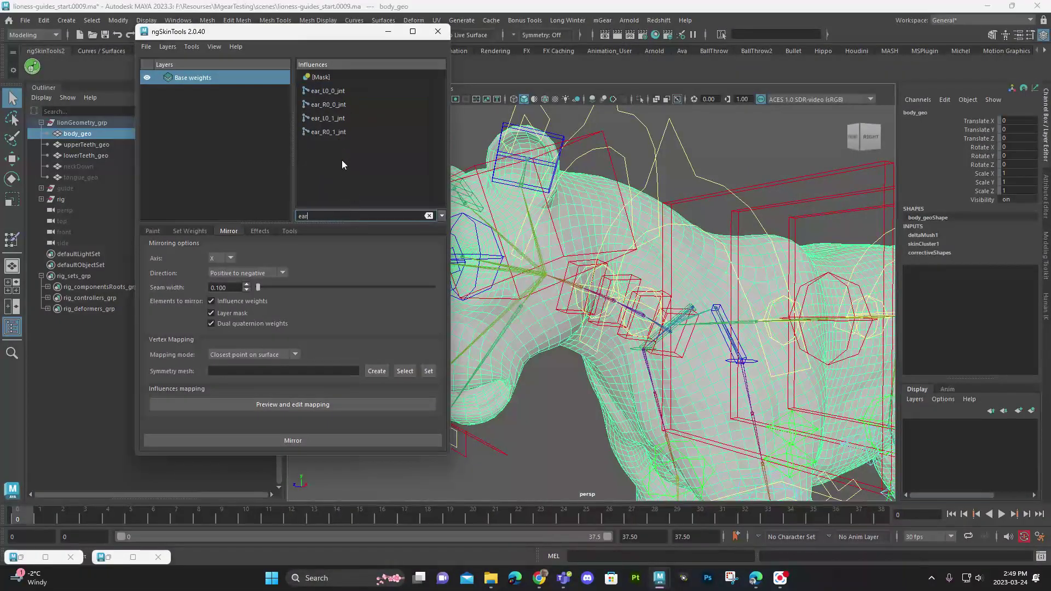
pyautogui.click(340, 132)
pyautogui.click(337, 118)
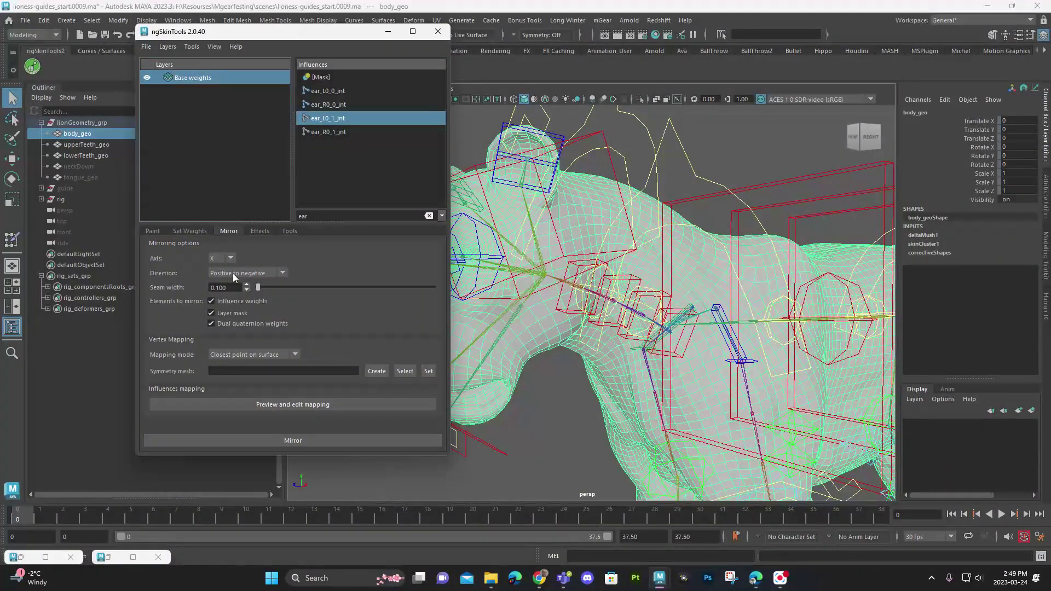
pyautogui.click(152, 231)
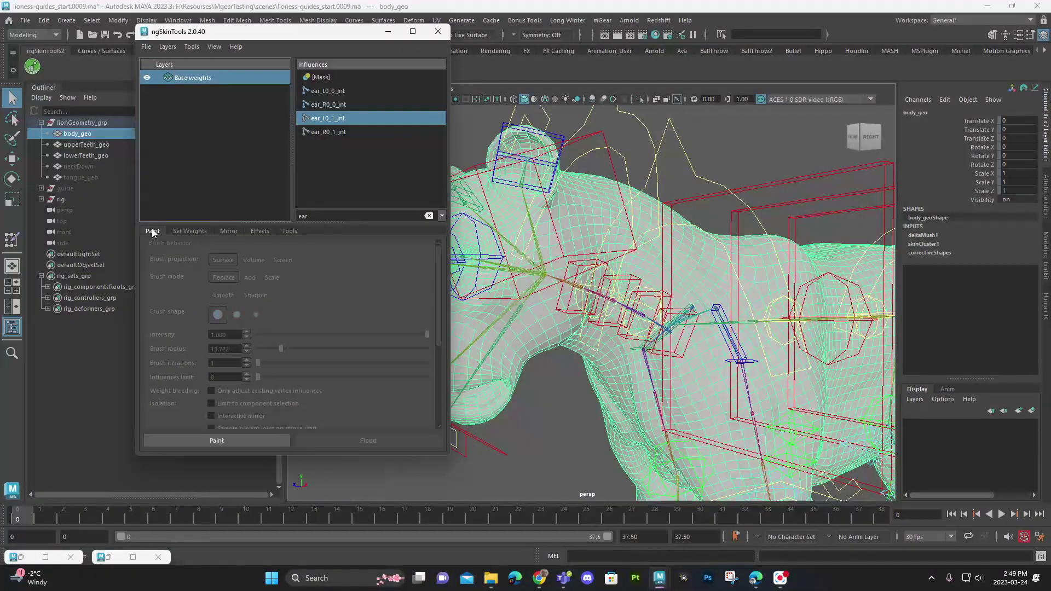
pyautogui.click(203, 442)
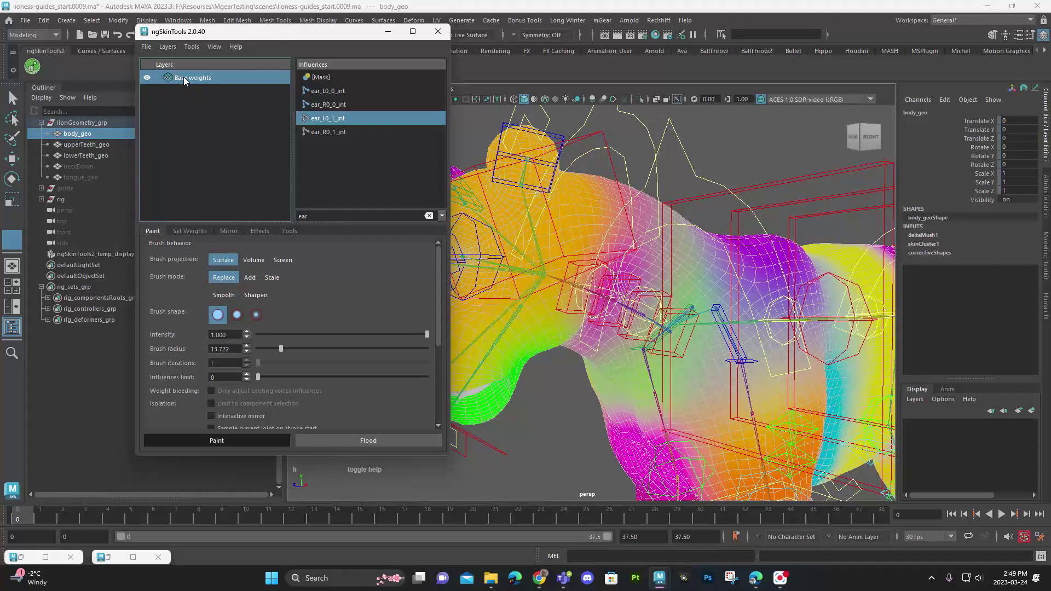
# Look through the ngSkinTools commands for the ear_L0_1_jnt and ear_R0_1_jnt influences, and close ngSkinTools.
pyautogui.click(192, 46)
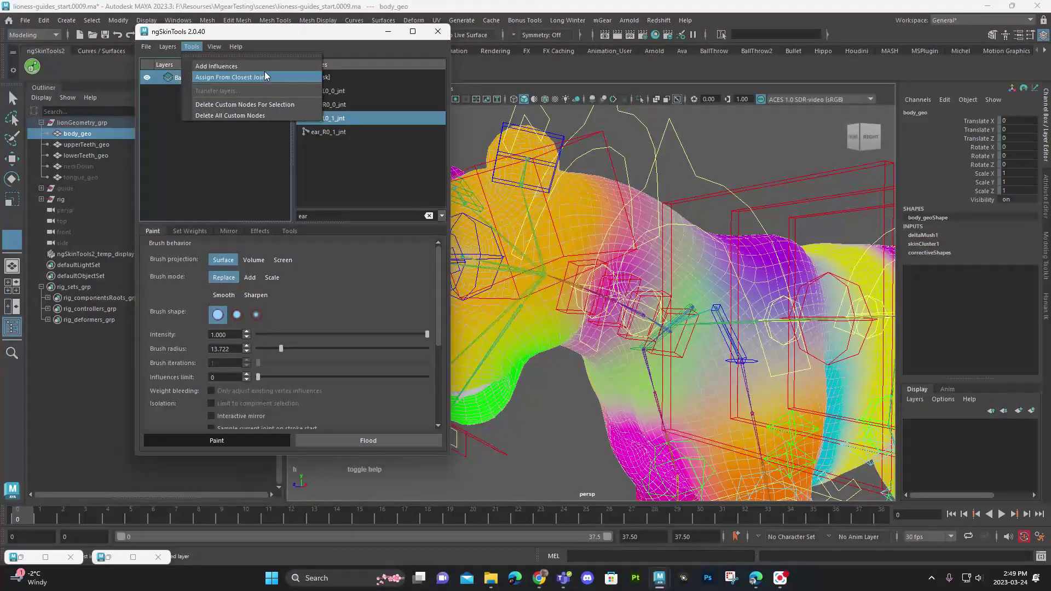
pyautogui.moveTo(214, 47)
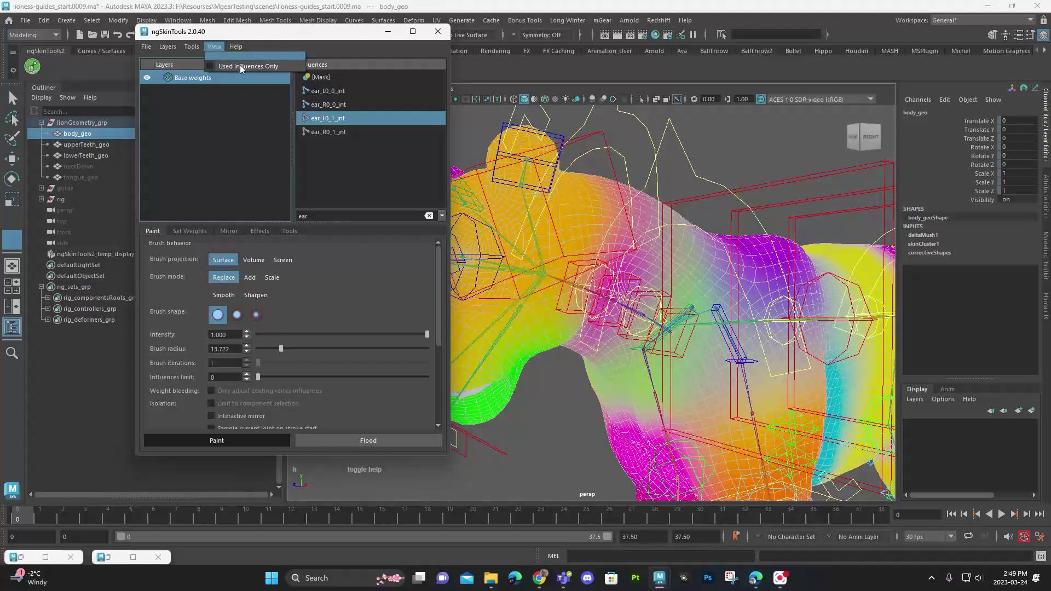
pyautogui.click(343, 116)
pyautogui.click(191, 48)
pyautogui.click(215, 66)
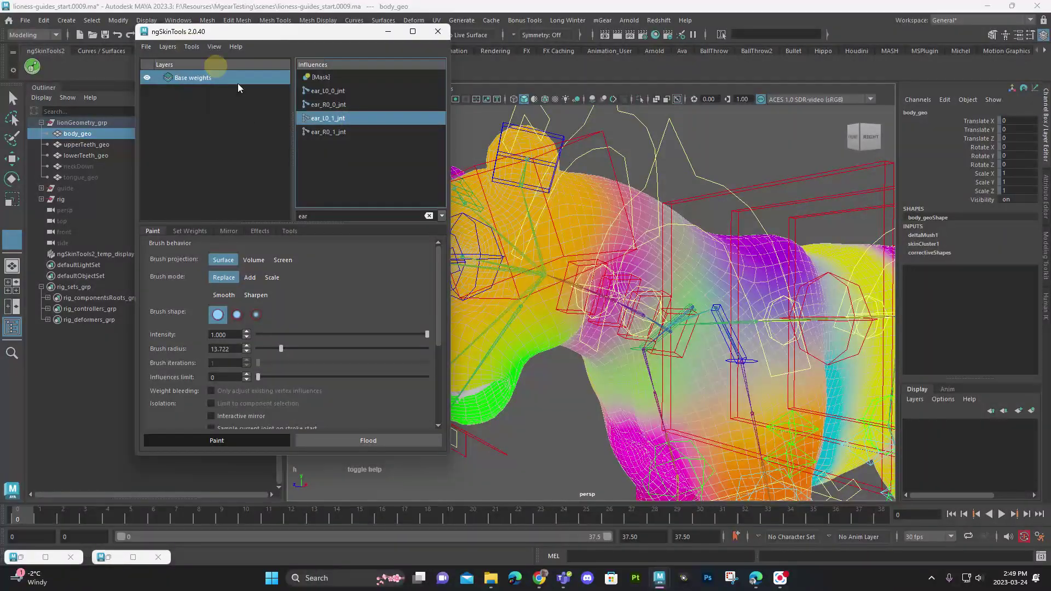
pyautogui.click(335, 131)
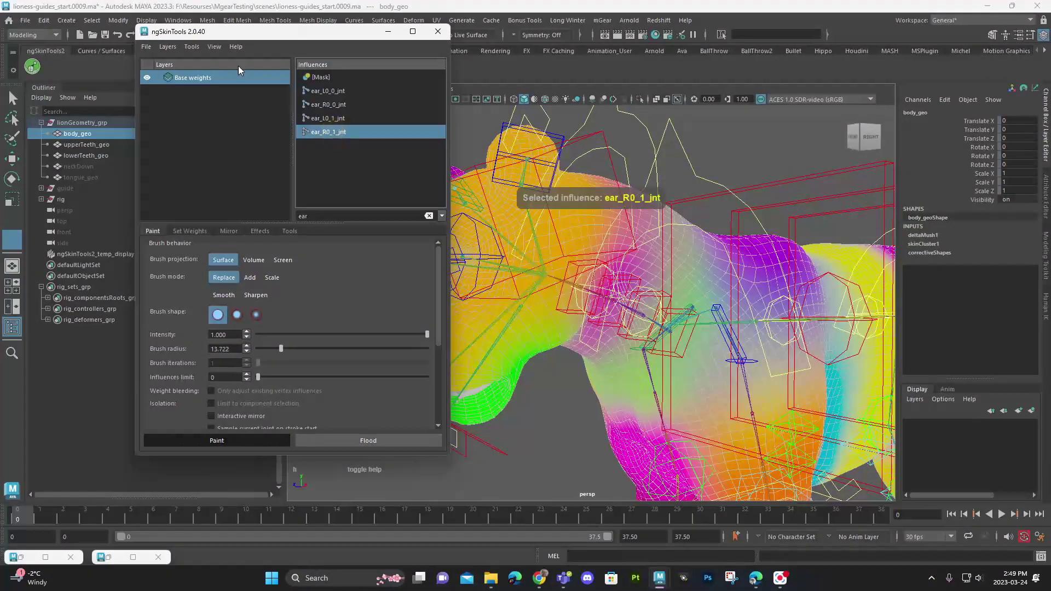
pyautogui.click(184, 47)
pyautogui.click(212, 64)
pyautogui.click(214, 47)
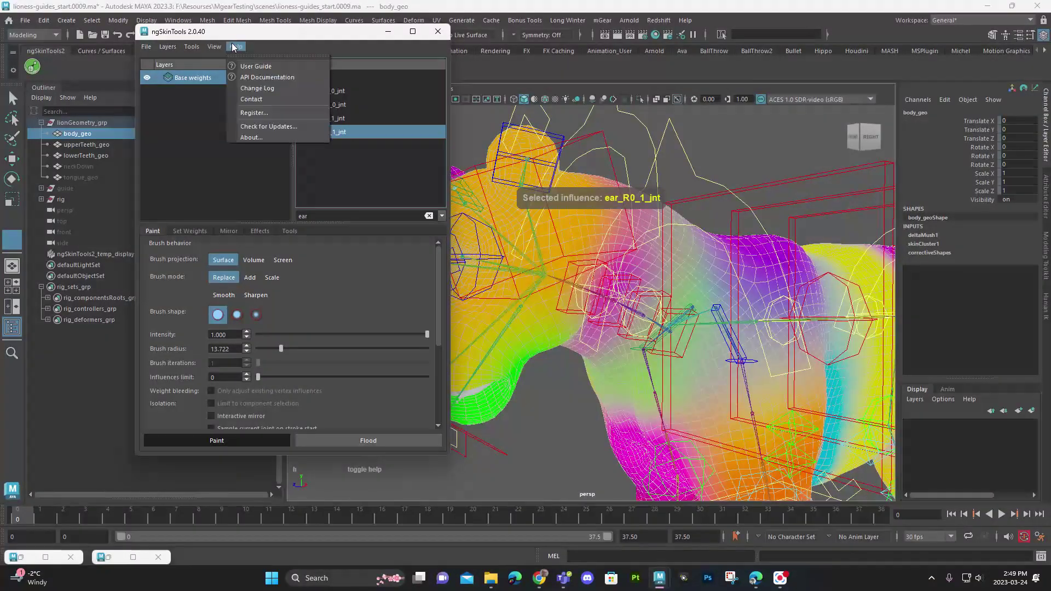
pyautogui.click(219, 48)
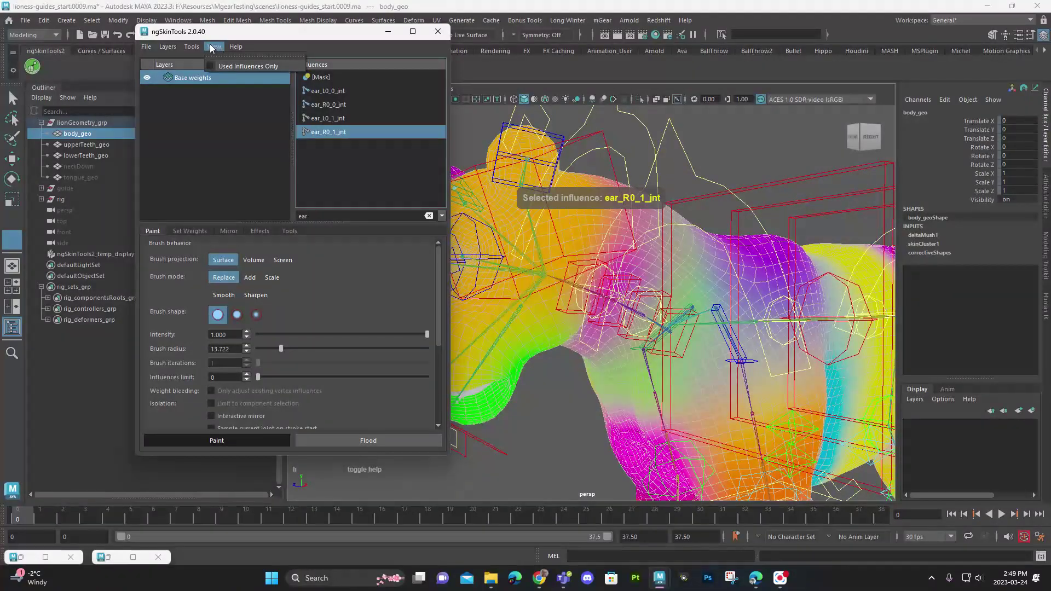
pyautogui.click(167, 47)
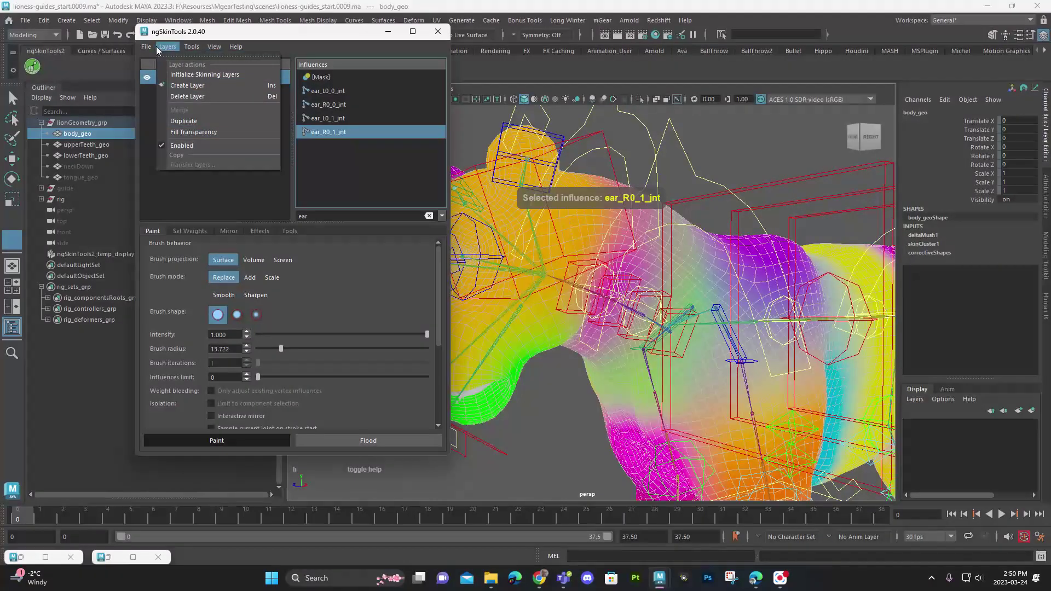
pyautogui.moveTo(147, 48)
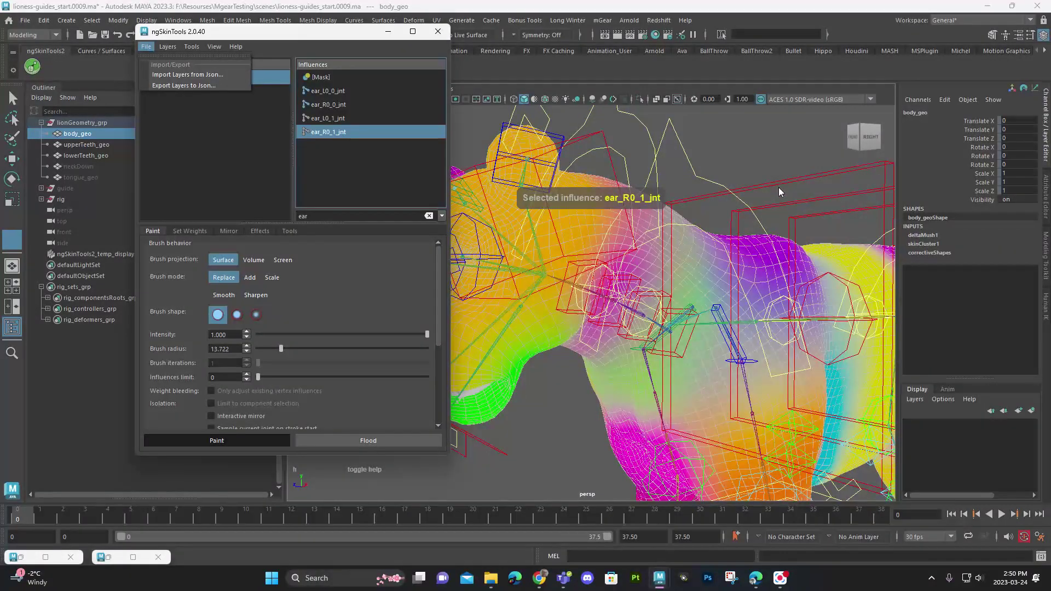
pyautogui.click(441, 33)
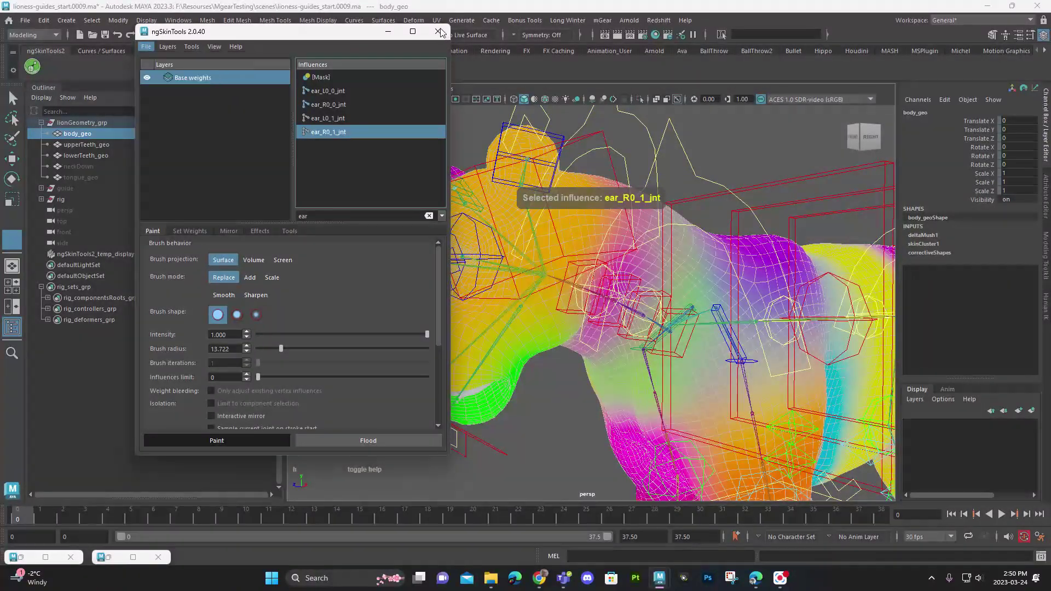
pyautogui.click(438, 31)
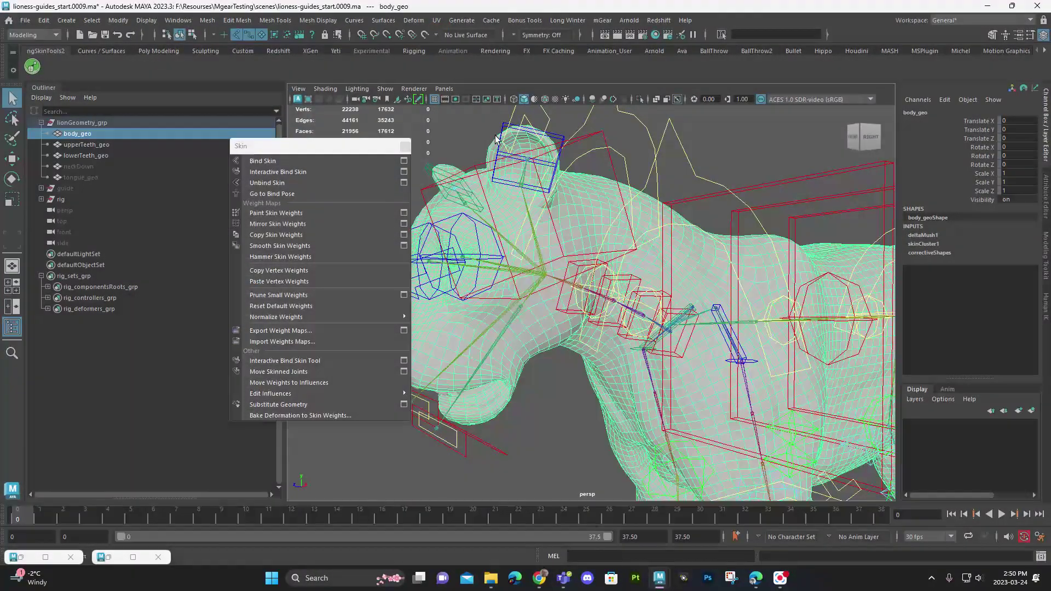
# Rotate the left ear's ear_L0_fk1_ctl control to test how the ear deforms, and undo the rotation.
pyautogui.click(506, 126)
pyautogui.press('e')
pyautogui.moveTo(527, 161); pyautogui.dragTo(699, 205)
pyautogui.hotkey('ctrl', 'z')
pyautogui.keyDown('alt'); pyautogui.moveTo(699, 204); pyautogui.dragTo(748, 255, button='right'); pyautogui.keyUp('alt')
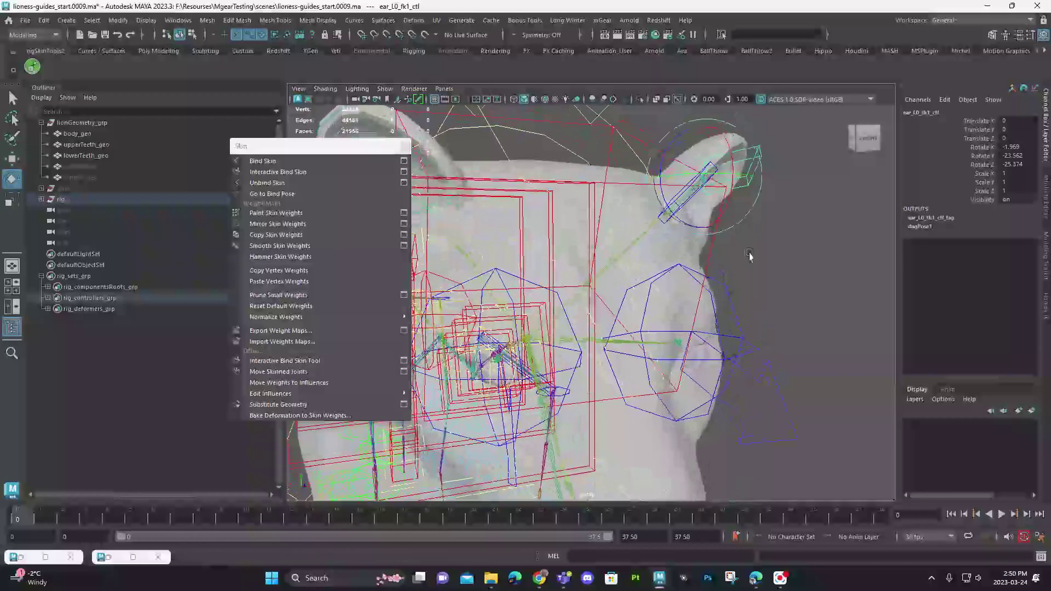
pyautogui.moveTo(739, 192); pyautogui.dragTo(711, 192)
pyautogui.hotkey('ctrl', 'z')
# Start painting body_geo's deltaMush weights and paint them out over the upper half of the left ear.
pyautogui.press('q')
pyautogui.click(704, 152)
pyautogui.keyDown('alt'); pyautogui.moveTo(700, 146); pyautogui.dragTo(681, 178, button='middle'); pyautogui.keyUp('alt')
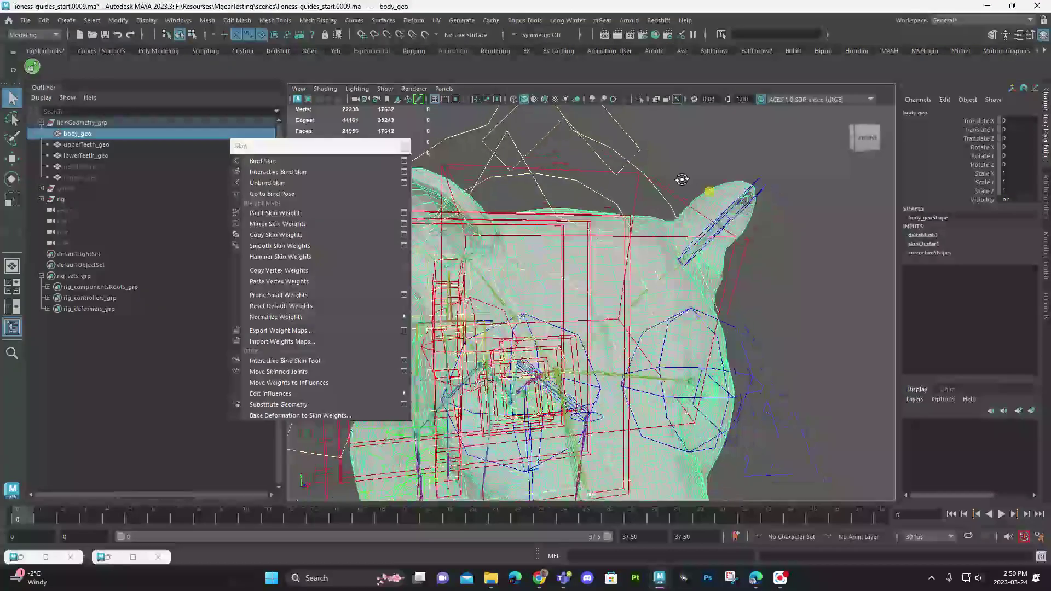
pyautogui.keyDown('alt'); pyautogui.moveTo(681, 178); pyautogui.dragTo(630, 214); pyautogui.keyUp('alt')
pyautogui.keyDown('alt'); pyautogui.moveTo(629, 213); pyautogui.dragTo(681, 233, button='right'); pyautogui.keyUp('alt')
pyautogui.keyDown('alt'); pyautogui.moveTo(682, 233); pyautogui.dragTo(627, 197); pyautogui.keyUp('alt')
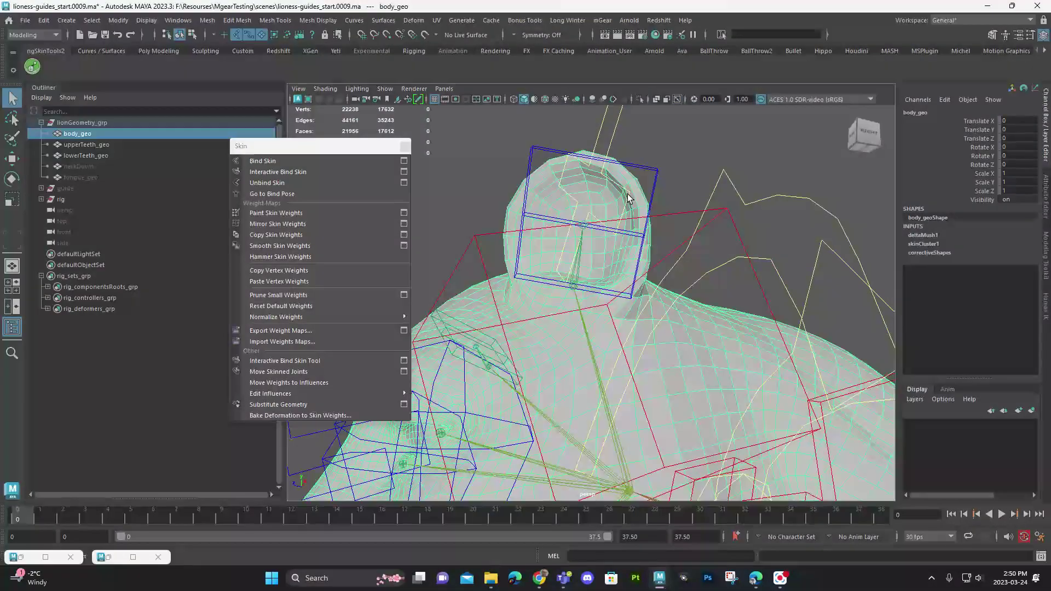
pyautogui.moveTo(628, 195); pyautogui.dragTo(628, 196, button='right')
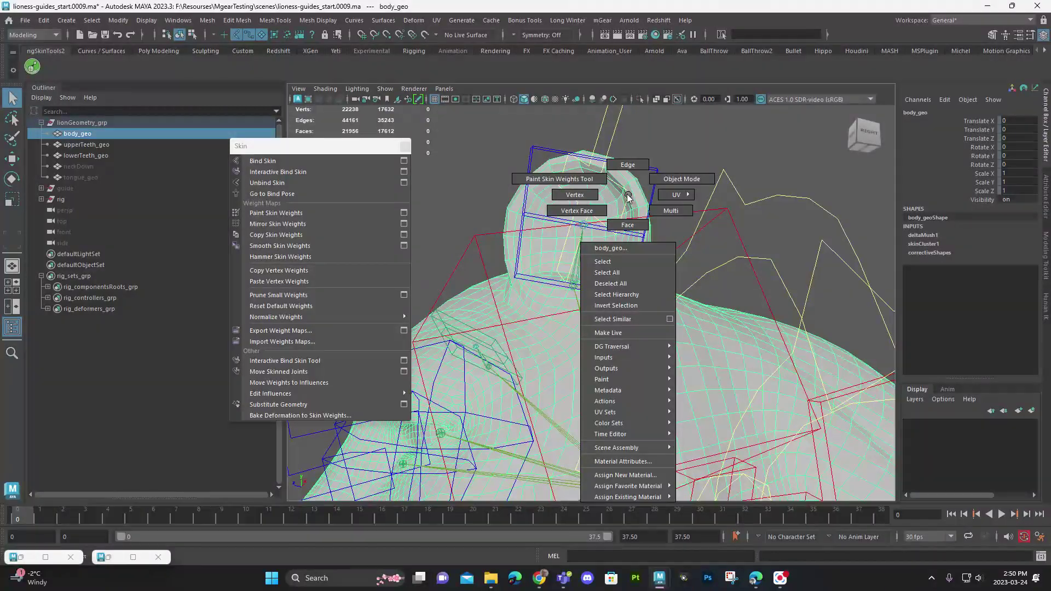
pyautogui.moveTo(639, 391)
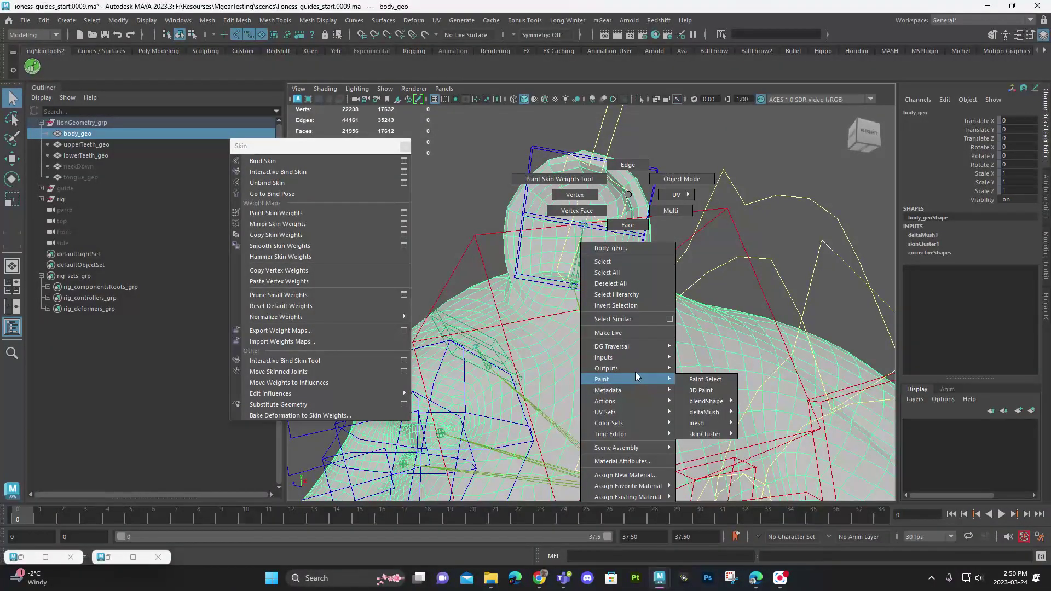
pyautogui.moveTo(633, 366)
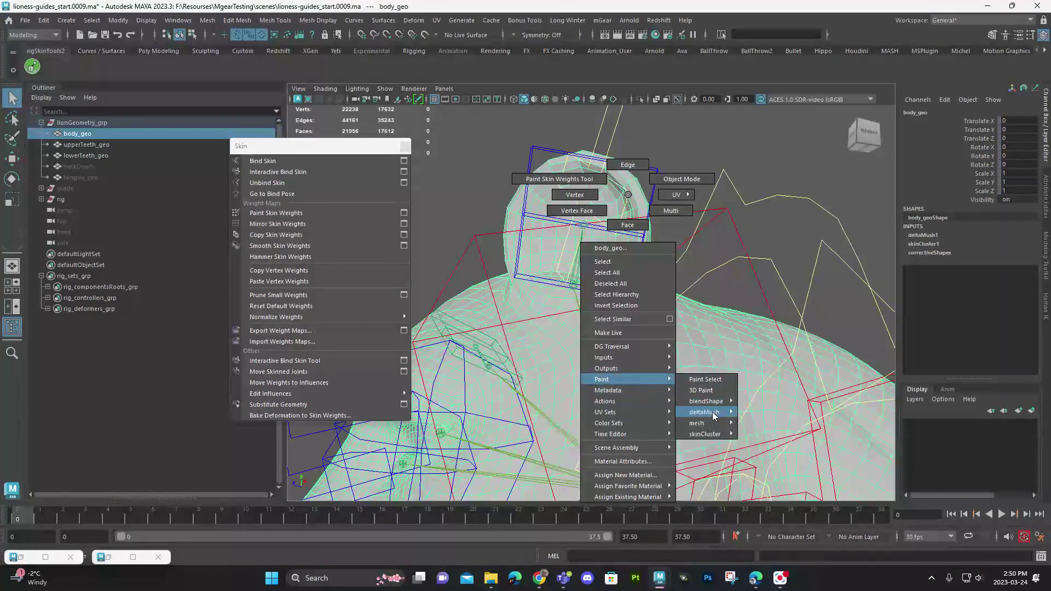
pyautogui.moveTo(709, 425)
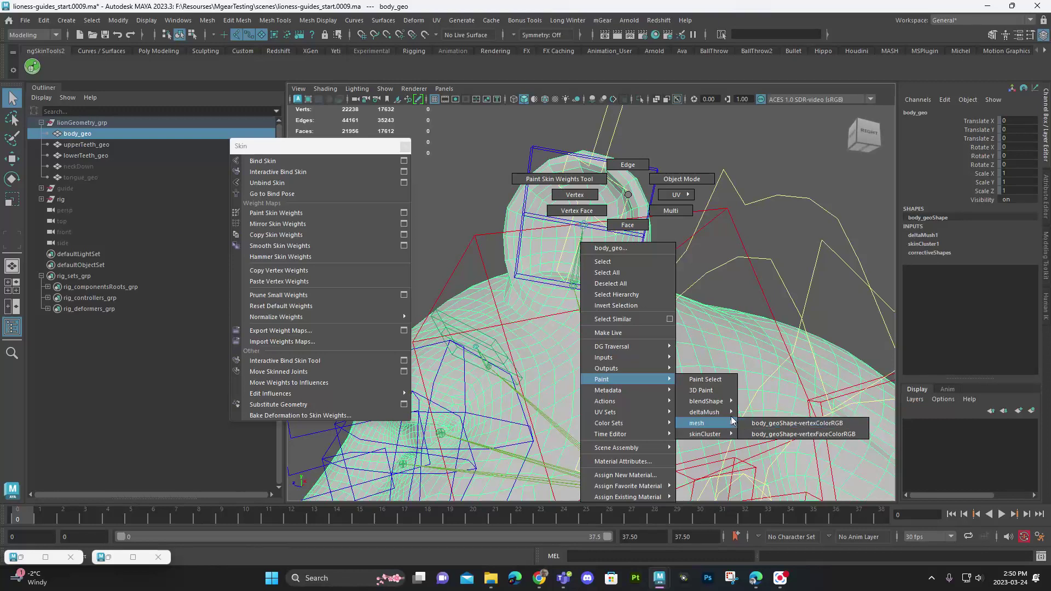
pyautogui.click(761, 417)
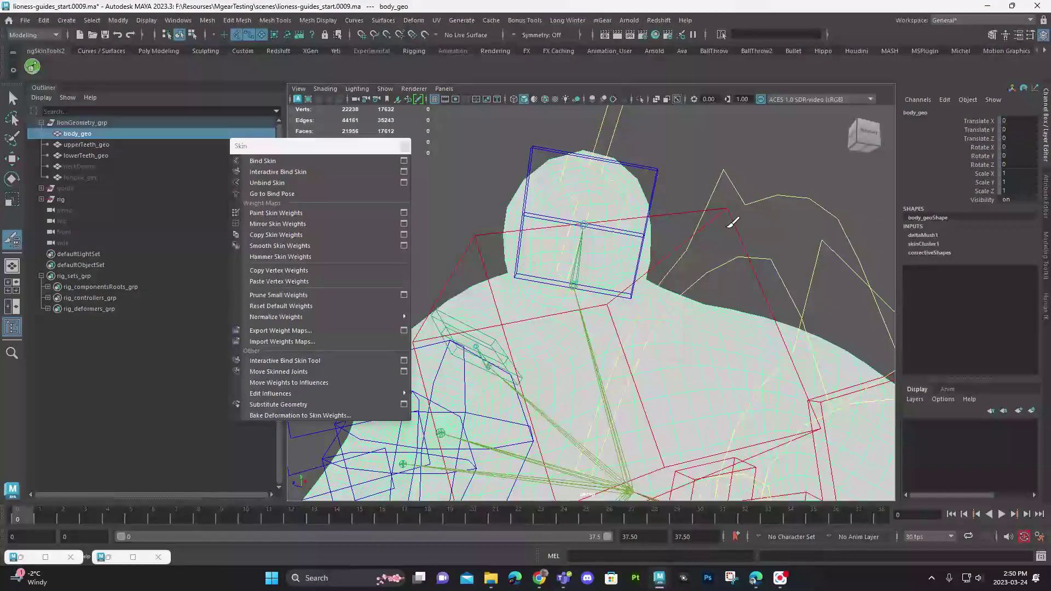
pyautogui.moveTo(729, 225)
pyautogui.keyDown('alt'); pyautogui.mouseDown()
pyautogui.moveTo(714, 240)
pyautogui.moveTo(650, 237)
pyautogui.moveTo(618, 225)
pyautogui.moveTo(660, 223)
pyautogui.moveTo(674, 192)
pyautogui.moveTo(673, 207)
pyautogui.moveTo(597, 196)
pyautogui.moveTo(684, 189)
pyautogui.moveTo(805, 261)
pyautogui.moveTo(677, 313)
pyautogui.moveTo(602, 224)
pyautogui.mouseUp(); pyautogui.keyUp('alt')
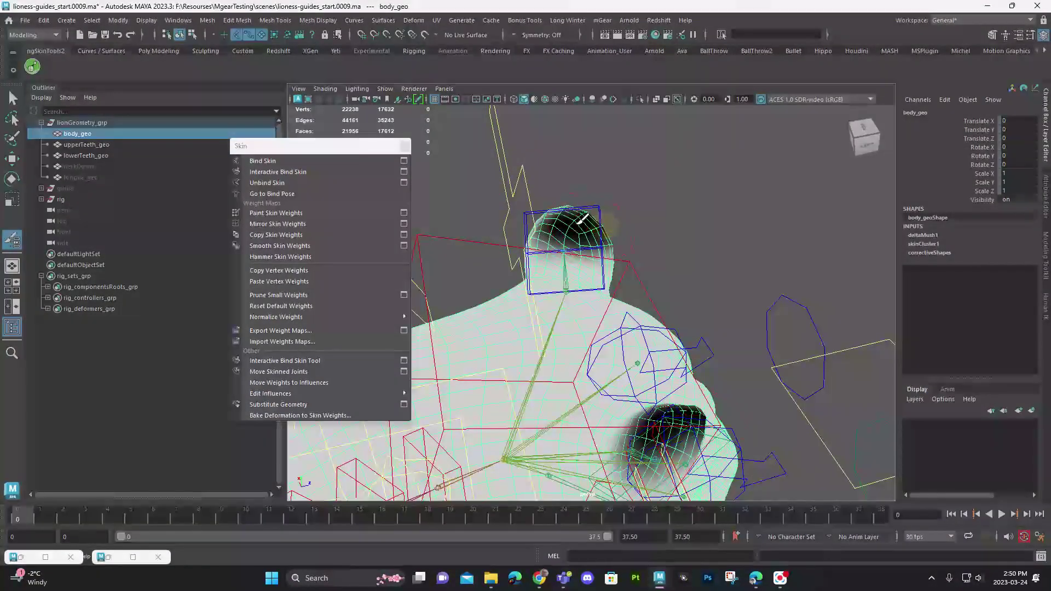
# Finish painting body_geo's deltaMush weights out over the upper parts of the ears and paint them back in on the muzzle.
pyautogui.keyDown('alt'); pyautogui.moveTo(604, 217); pyautogui.dragTo(677, 247); pyautogui.keyUp('alt')
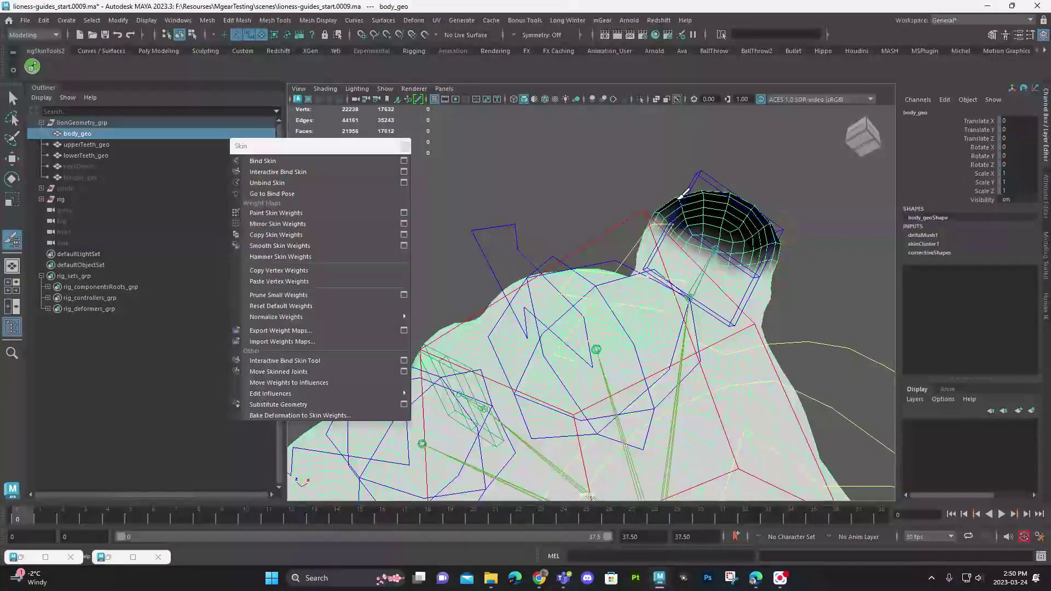
pyautogui.press('b')
pyautogui.moveTo(708, 245); pyautogui.dragTo(724, 245)
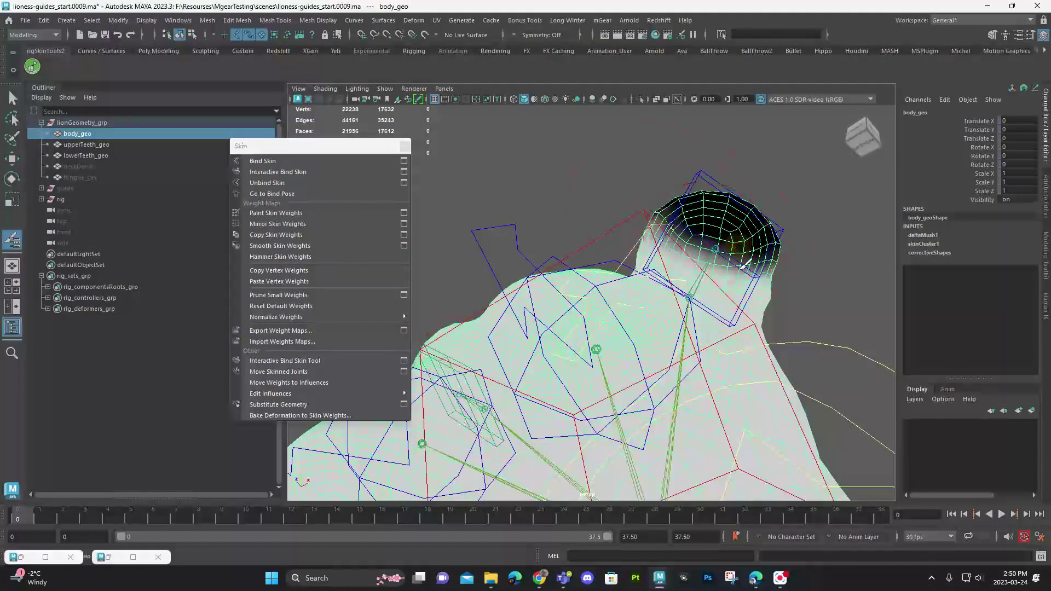
pyautogui.keyDown('alt'); pyautogui.moveTo(670, 214); pyautogui.dragTo(648, 275); pyautogui.keyUp('alt')
pyautogui.keyDown('alt'); pyautogui.moveTo(588, 204); pyautogui.dragTo(617, 361); pyautogui.keyUp('alt')
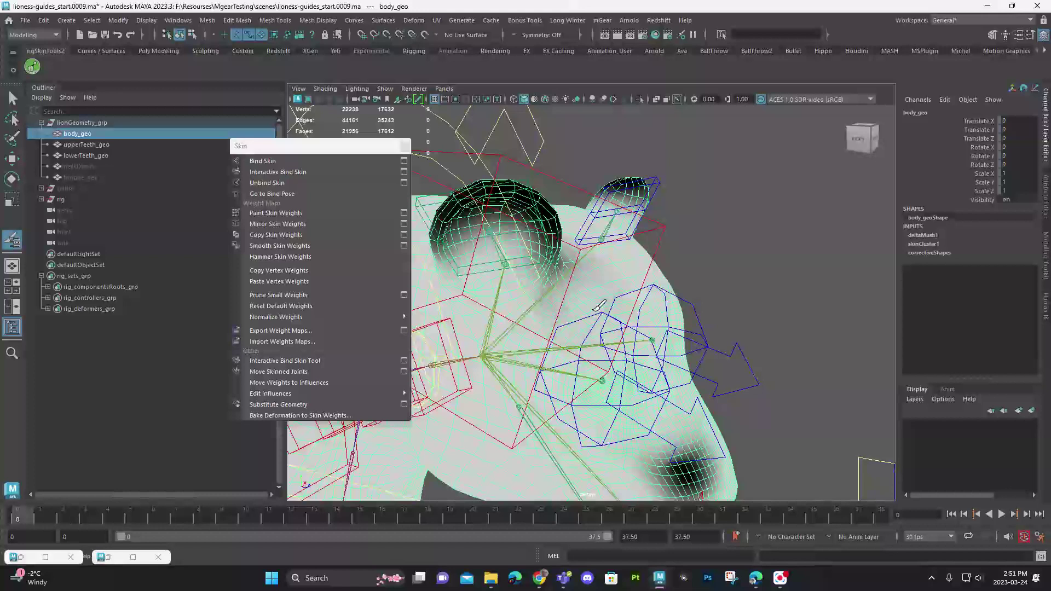
pyautogui.keyDown('alt'); pyautogui.moveTo(620, 333); pyautogui.dragTo(603, 264, button='middle'); pyautogui.keyUp('alt')
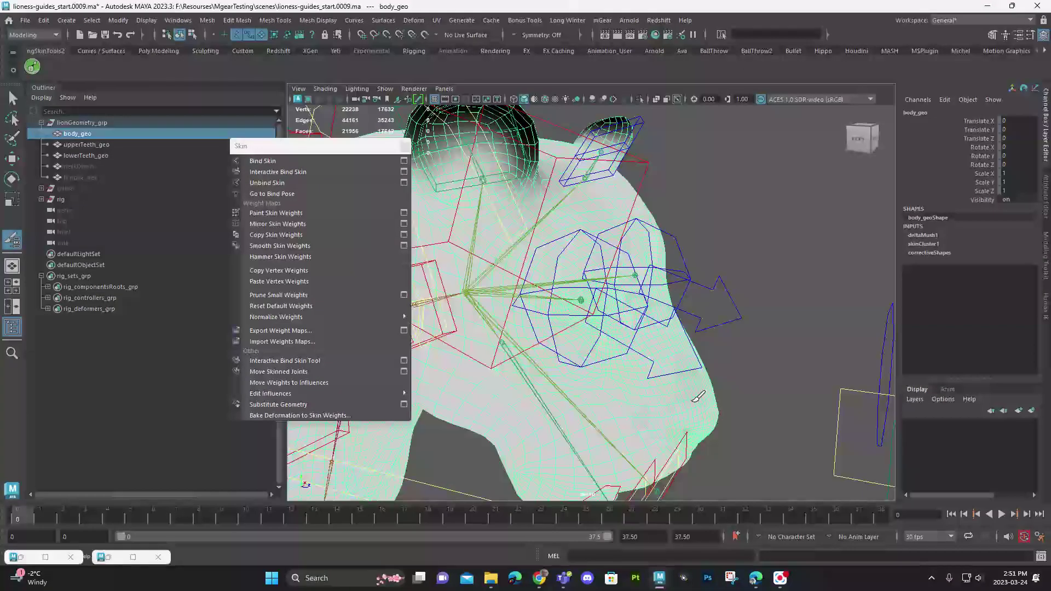
pyautogui.keyDown('alt'); pyautogui.moveTo(663, 359); pyautogui.dragTo(737, 257); pyautogui.keyUp('alt')
pyautogui.keyDown('alt'); pyautogui.moveTo(778, 211); pyautogui.dragTo(757, 199); pyautogui.keyUp('alt')
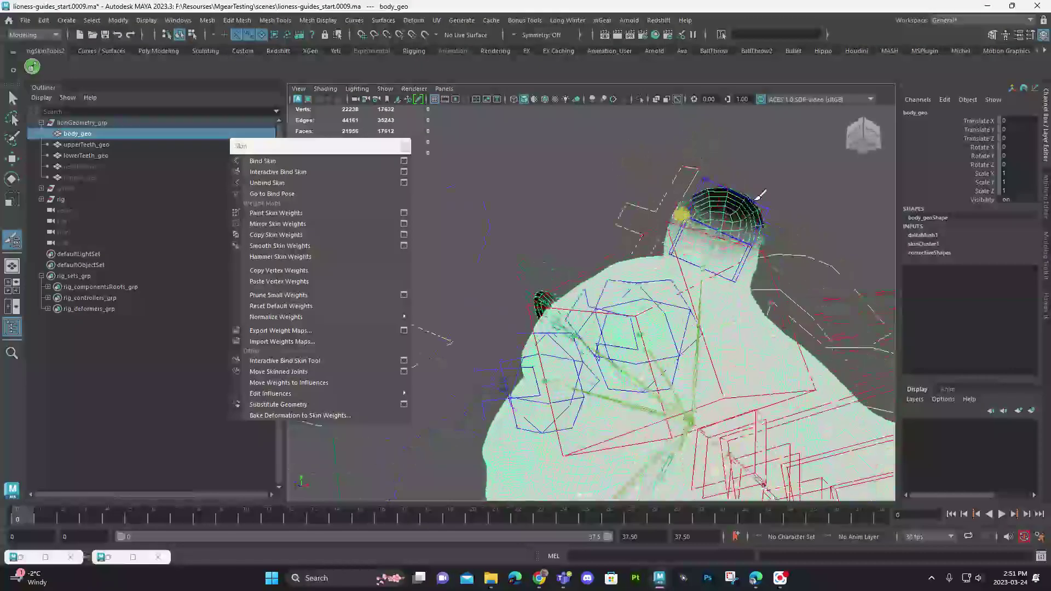
# Rotate the left ear's ear_L0_fk1_ctl control to check the tip's deformation, and undo the rotation.
pyautogui.press('q')
pyautogui.click(771, 195)
pyautogui.click(768, 214)
pyautogui.press('e')
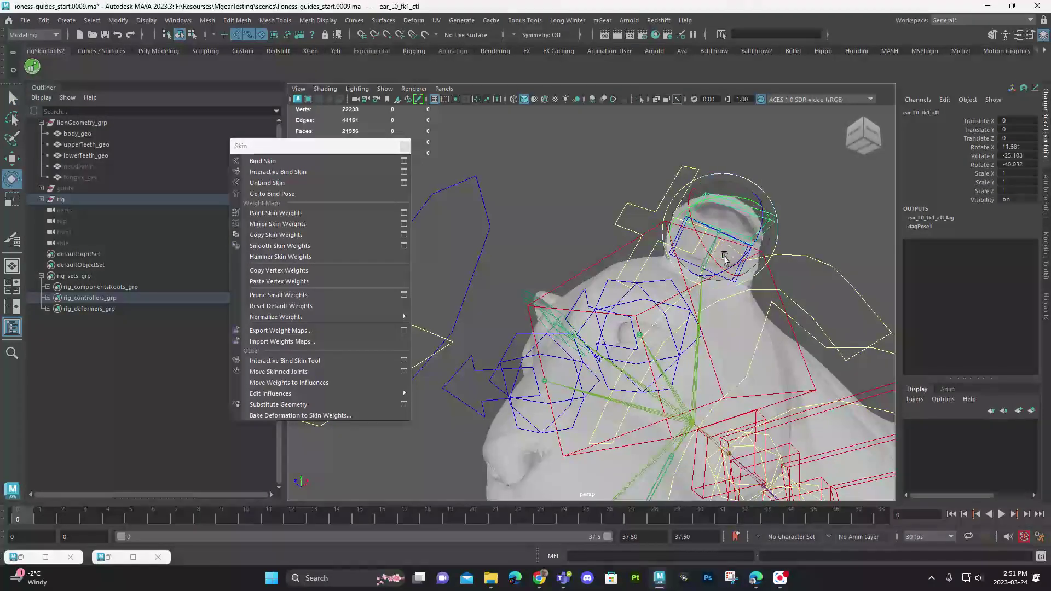
pyautogui.keyDown('alt'); pyautogui.moveTo(766, 215); pyautogui.dragTo(785, 282); pyautogui.keyUp('alt')
pyautogui.press('q')
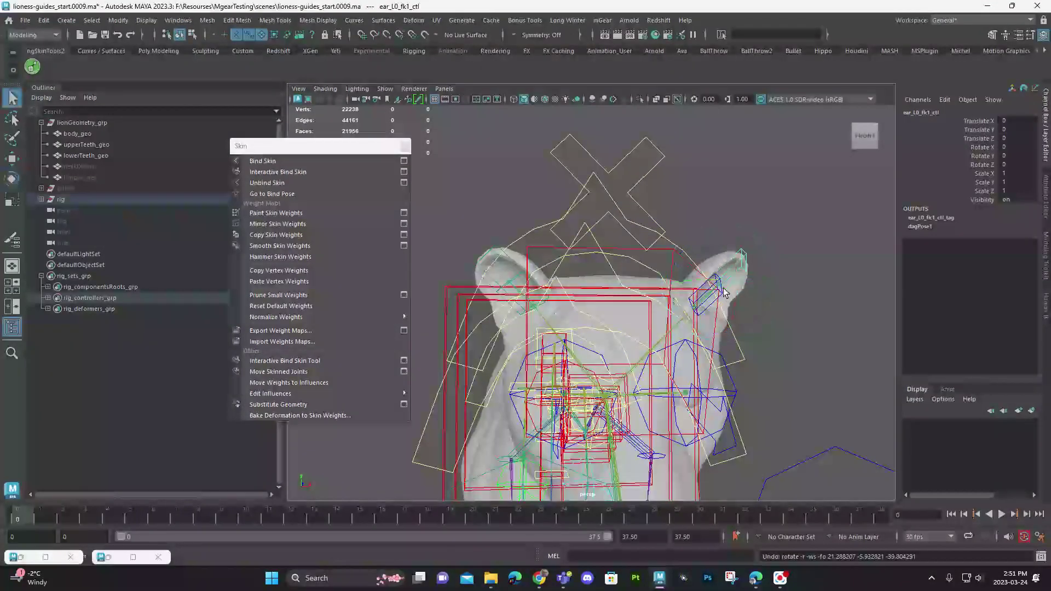
# Rotate the left ear's ear_L0_fk0_ctl and ear_L0_fk1_ctl controls to fold the whole ear outward and downward as a deformation test.
pyautogui.click(715, 305)
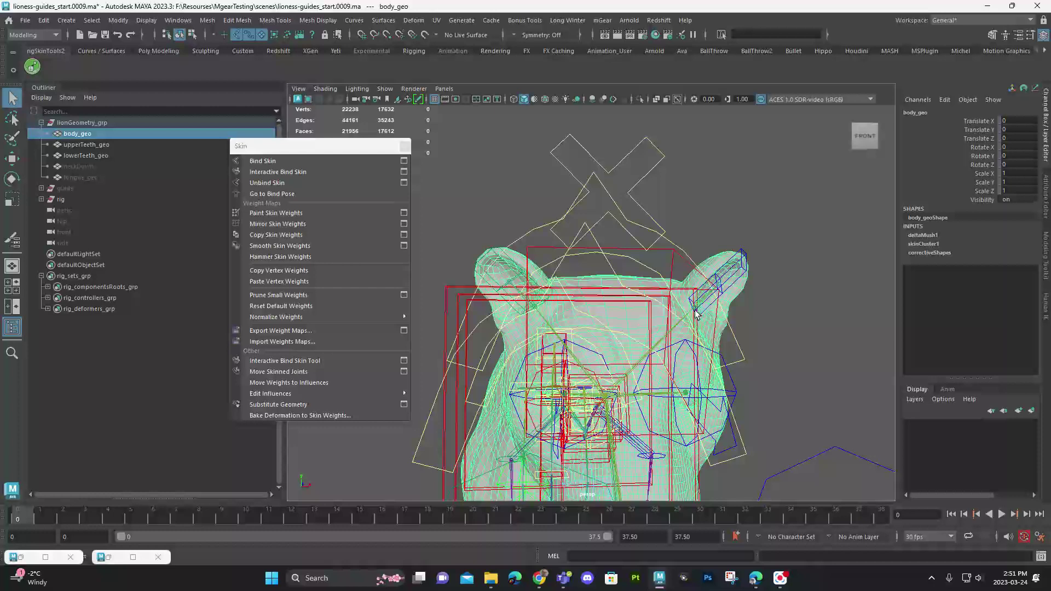
pyautogui.click(702, 306)
pyautogui.click(690, 303)
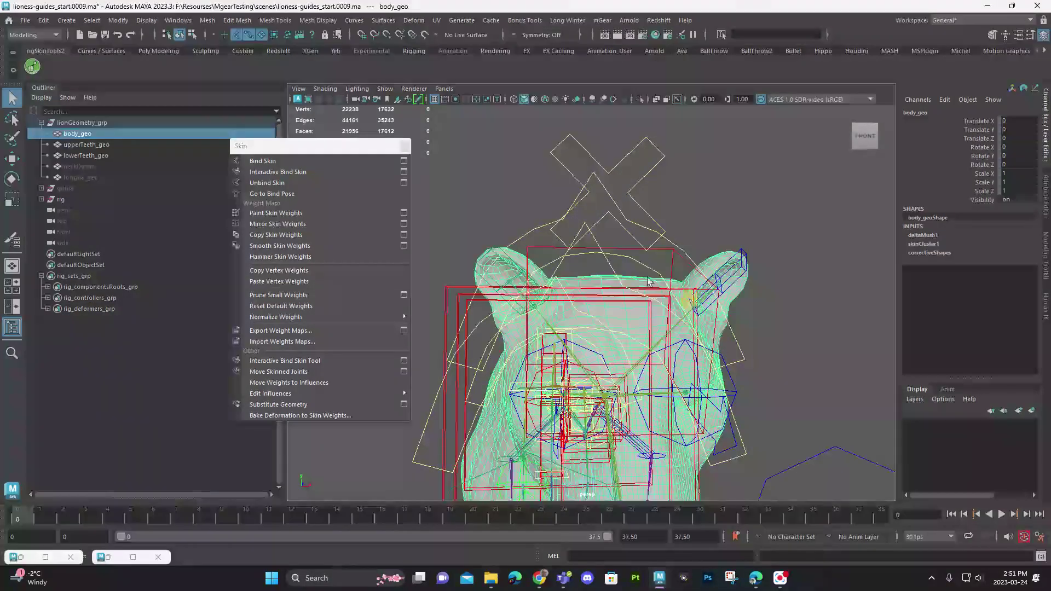
pyautogui.click(691, 302)
pyautogui.press('e')
pyautogui.moveTo(706, 311); pyautogui.dragTo(613, 326)
pyautogui.click(773, 315)
pyautogui.keyDown('alt'); pyautogui.moveTo(614, 326); pyautogui.dragTo(633, 325, button='right'); pyautogui.keyUp('alt')
pyautogui.keyDown('alt'); pyautogui.moveTo(634, 325); pyautogui.dragTo(683, 399); pyautogui.keyUp('alt')
pyautogui.press('q')
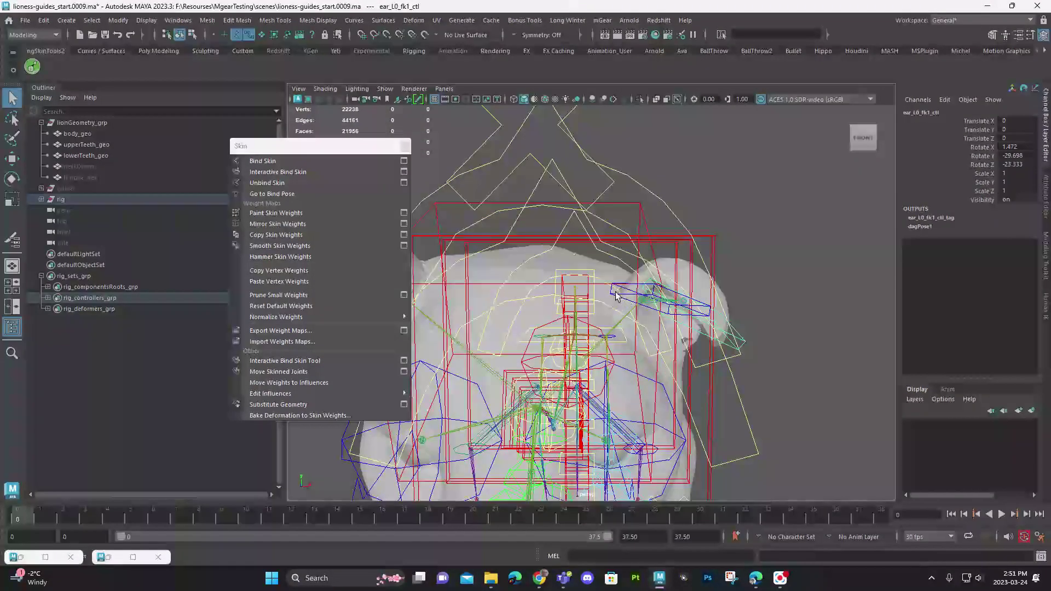
# Reset Rotate X, Y and Z of the left ear's FK controls to 0 and clear the selection.
pyautogui.click(615, 296)
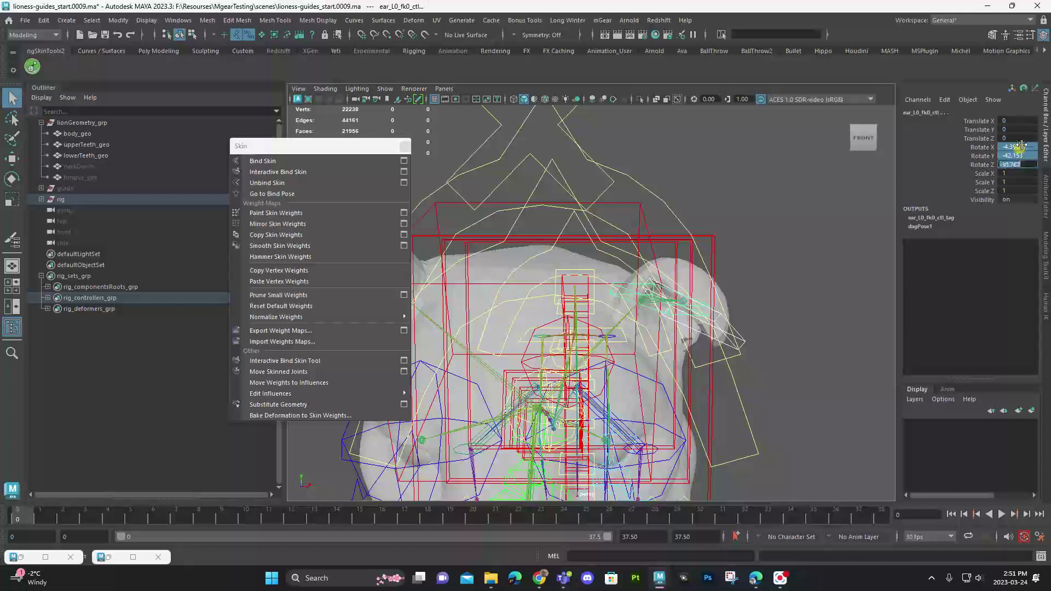
pyautogui.write('0')
pyautogui.press('Return')
pyautogui.click(774, 189)
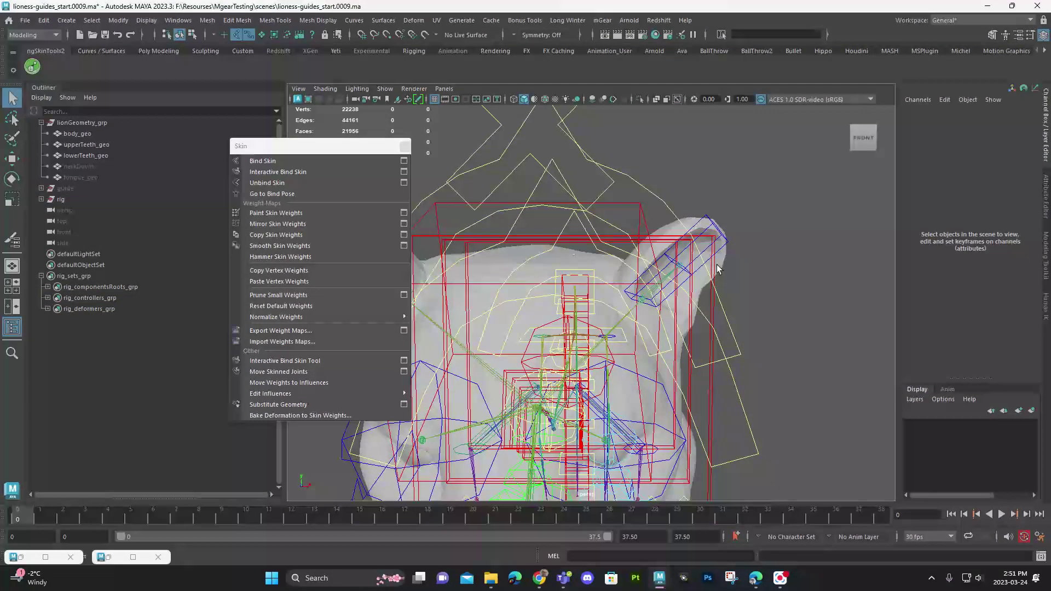
# Move the detached Skin menu out of the viewport so that it sits over the Outliner.
pyautogui.scroll(-5, 687, 313)
pyautogui.keyDown('alt'); pyautogui.moveTo(757, 234); pyautogui.dragTo(631, 277); pyautogui.keyUp('alt')
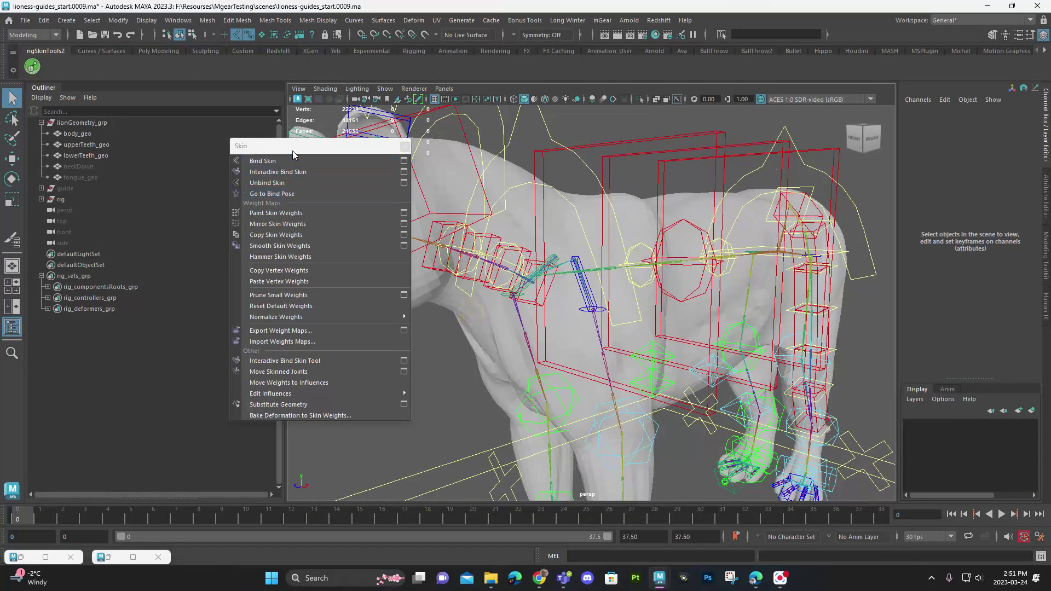
pyautogui.moveTo(295, 148); pyautogui.dragTo(131, 155)
pyautogui.keyDown('alt'); pyautogui.moveTo(493, 320); pyautogui.dragTo(396, 267); pyautogui.keyUp('alt')
pyautogui.scroll(3, 396, 267)
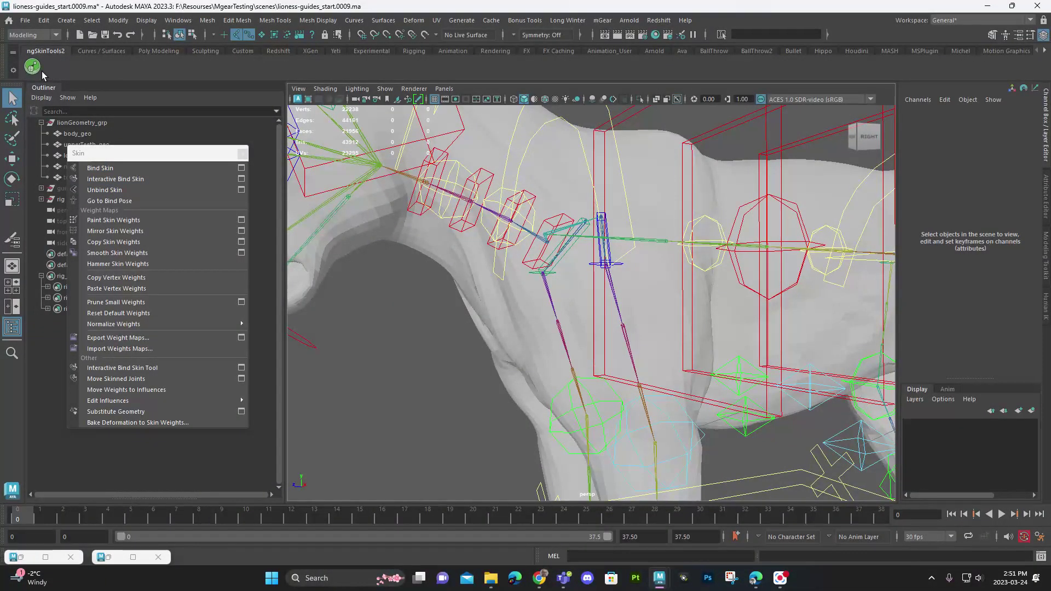
pyautogui.scroll(-5, 369, 234)
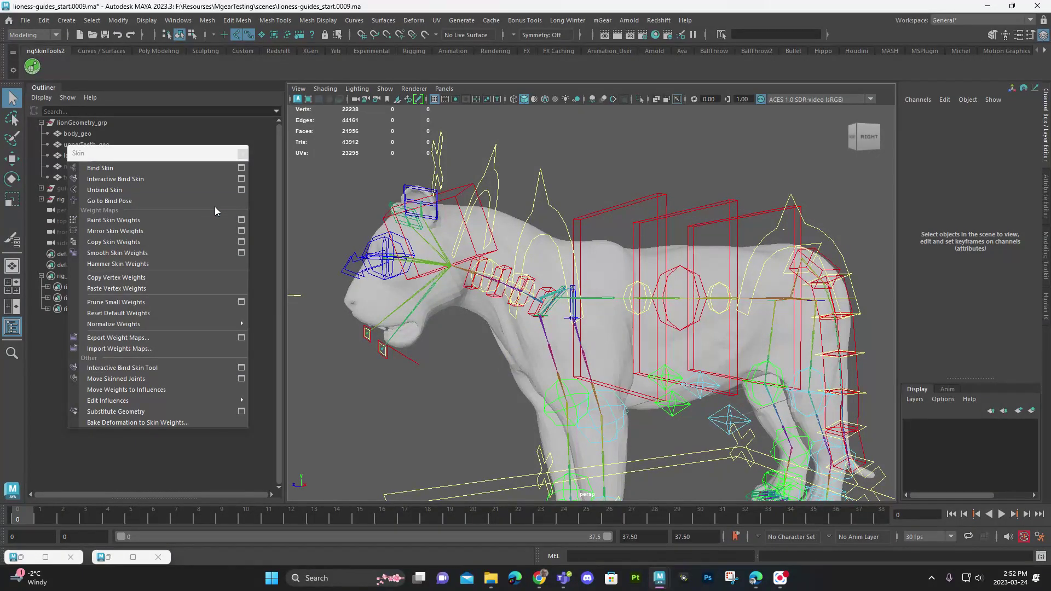
pyautogui.scroll(4, 381, 263)
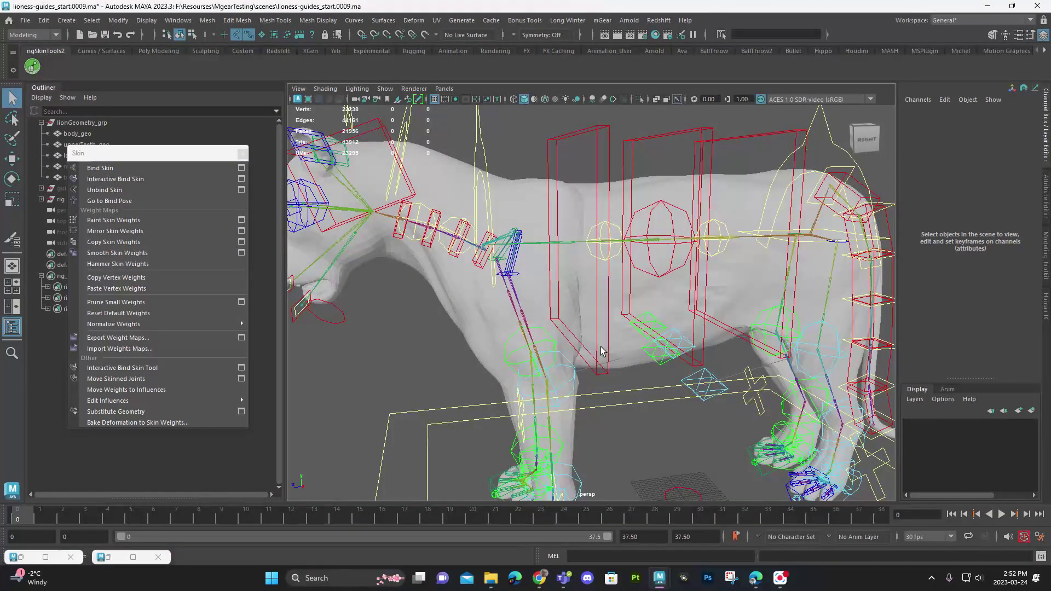
# Open the Export Deformer Weights options for body_geo, choose skinCluster1 as the existing node and enter lion as the file name.
pyautogui.click(418, 293)
pyautogui.keyDown('alt'); pyautogui.moveTo(419, 294); pyautogui.dragTo(605, 357); pyautogui.keyUp('alt')
pyautogui.press('space')
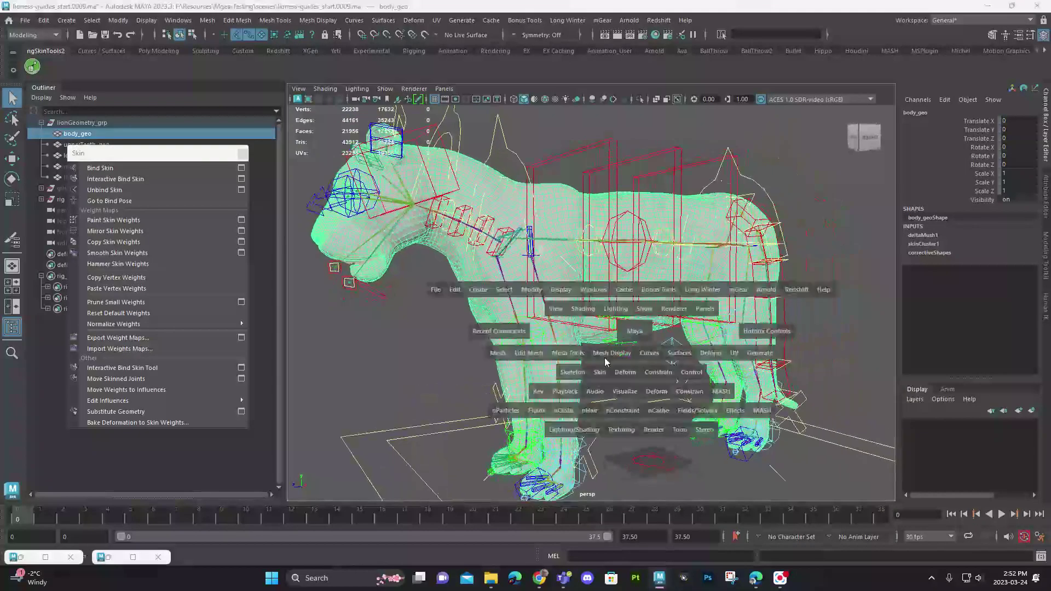
pyautogui.click(661, 390)
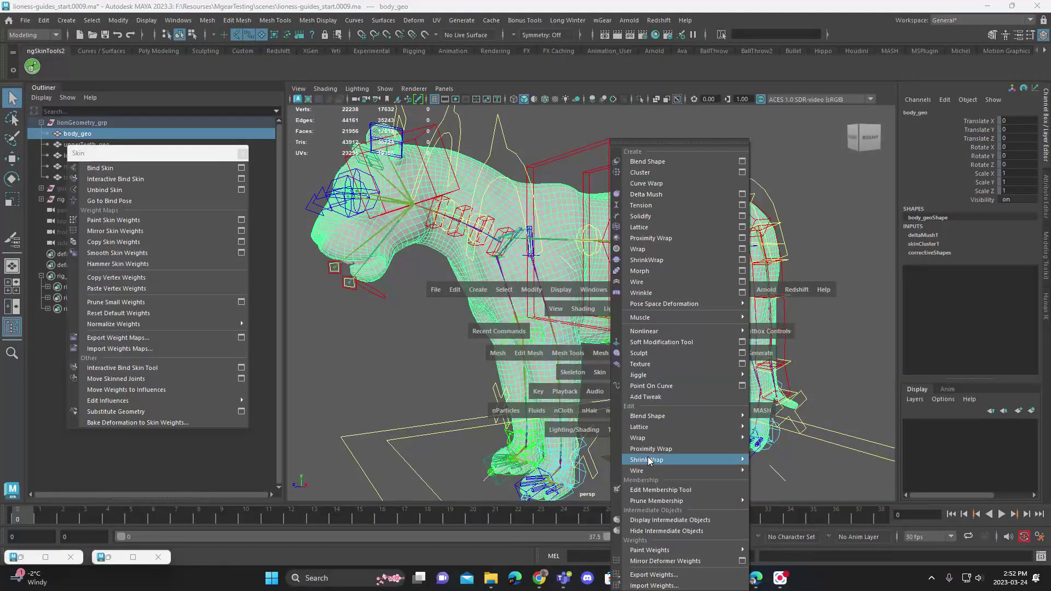
pyautogui.click(681, 575)
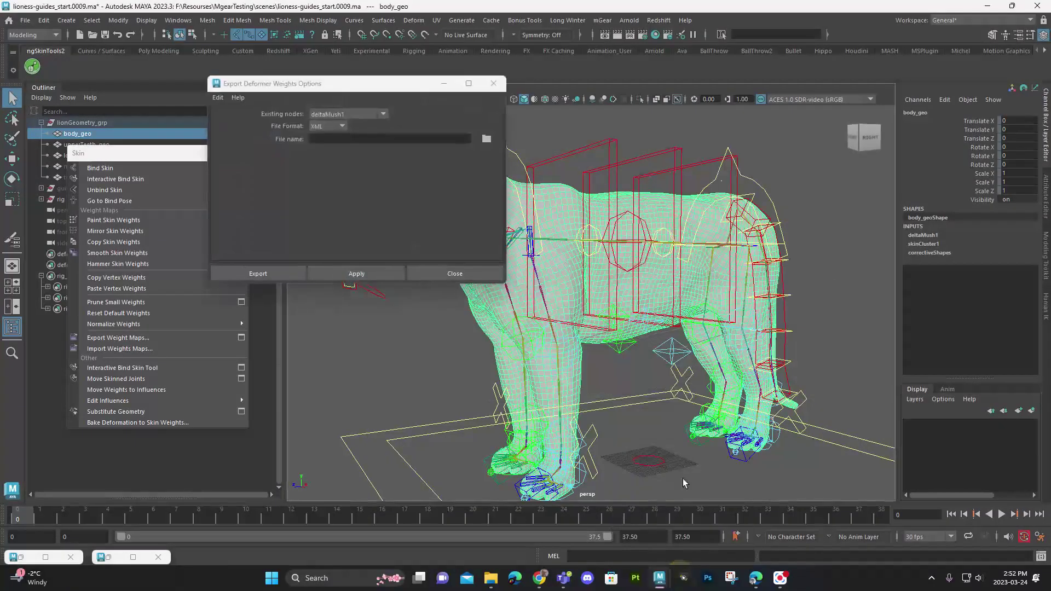
pyautogui.click(343, 115)
pyautogui.click(357, 135)
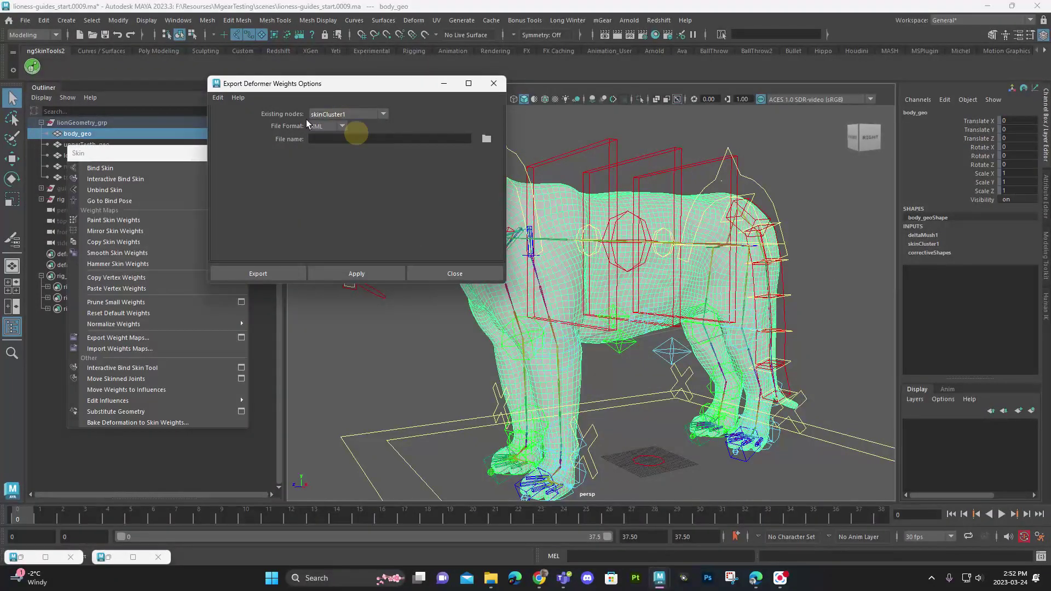
pyautogui.click(345, 139)
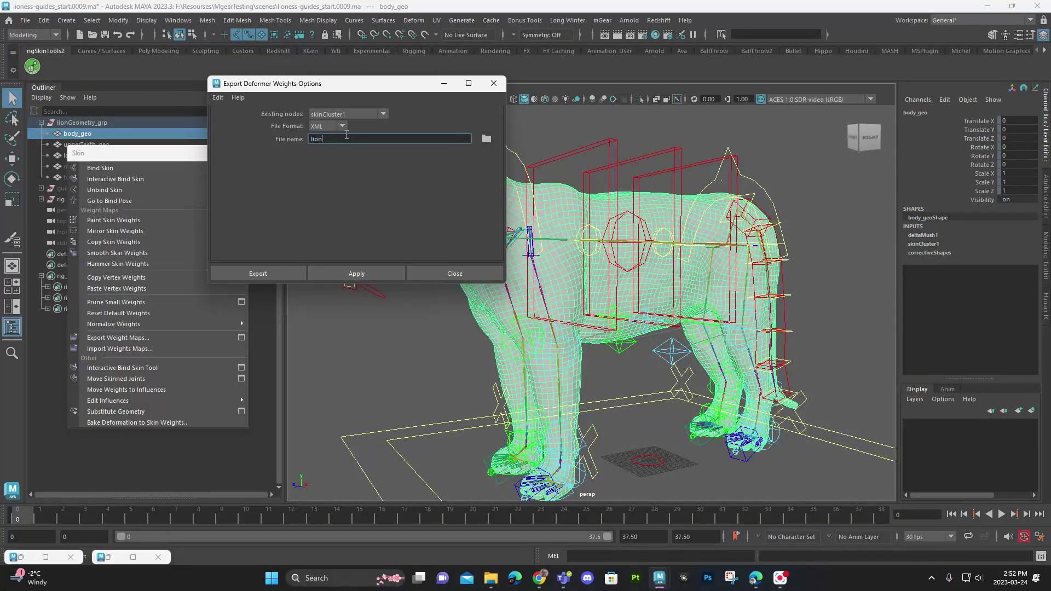
# Browse to the MgearTesting project folder for the export, create a new folder named exports there and open it.
pyautogui.click(486, 139)
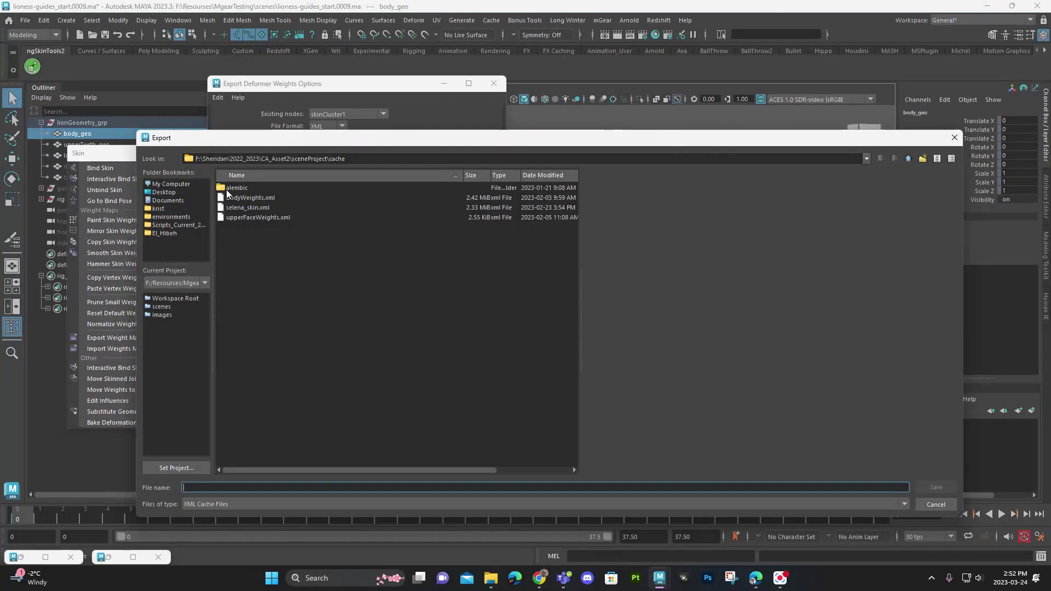
pyautogui.click(180, 306)
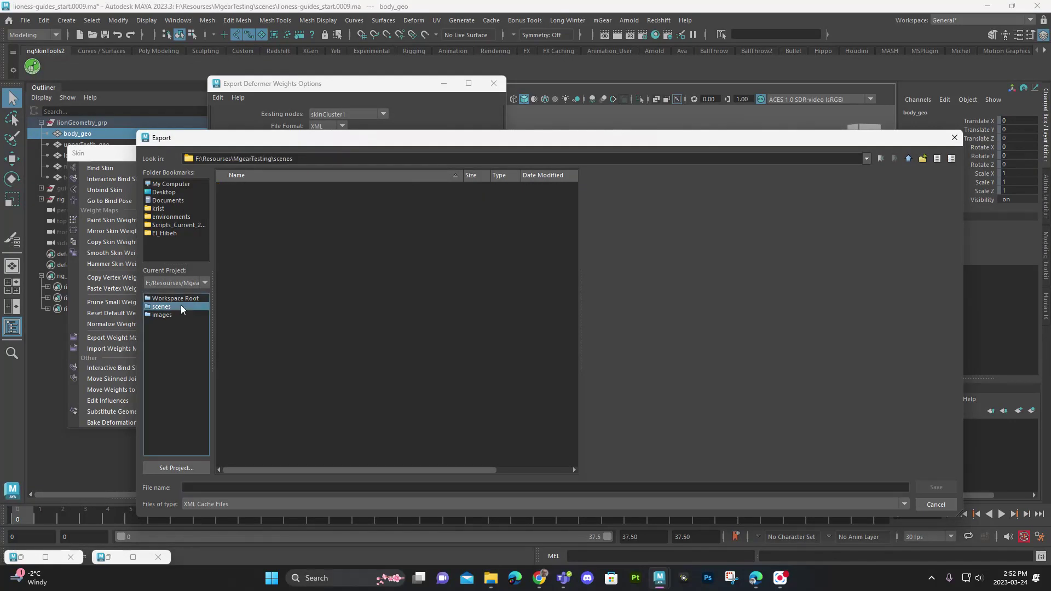
pyautogui.click(908, 159)
pyautogui.rightClick(408, 282)
pyautogui.click(443, 299)
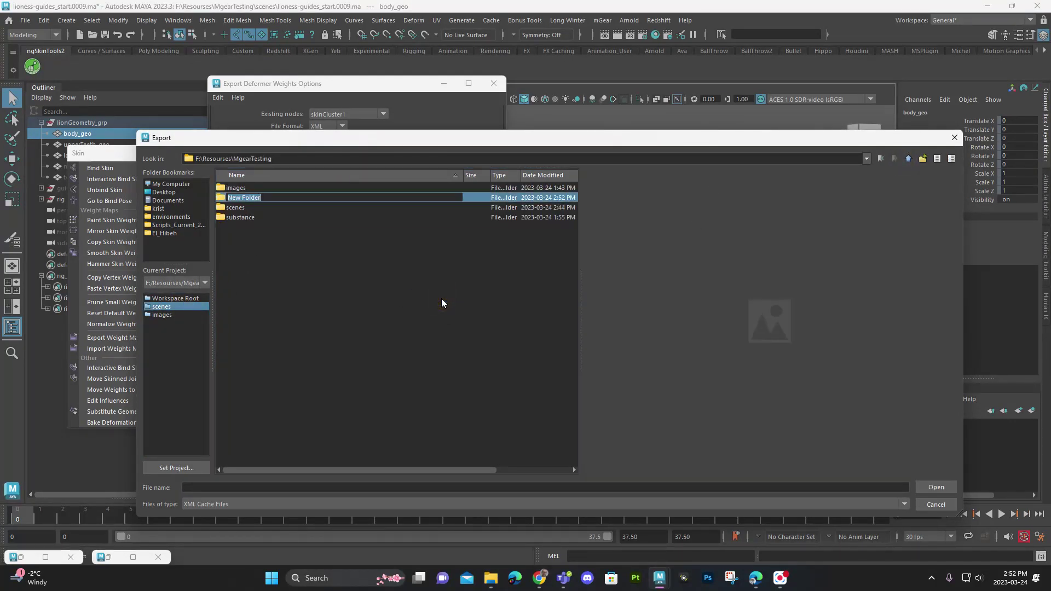
pyautogui.write('exports')
pyautogui.press('Return')
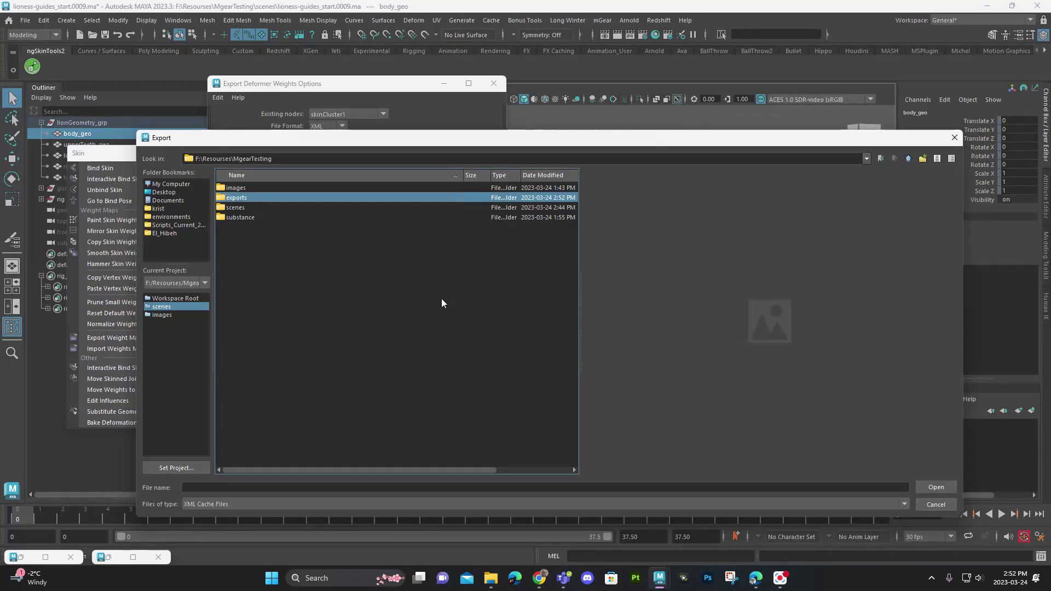
pyautogui.doubleClick(380, 196)
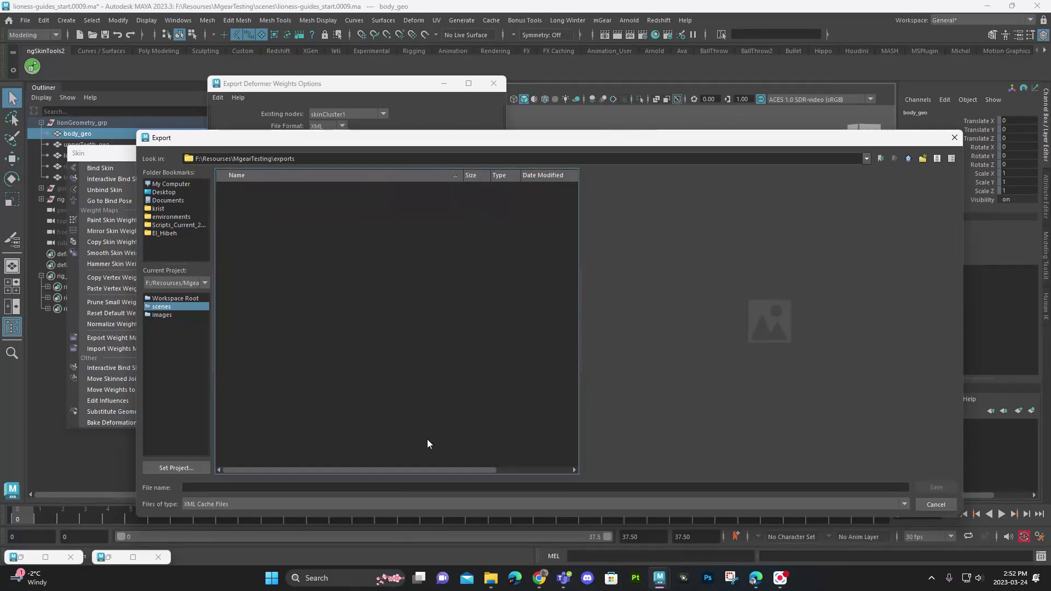
# Name the weights file lionSkin in the exports folder and export the skinCluster1 weights as XML.
pyautogui.click(328, 488)
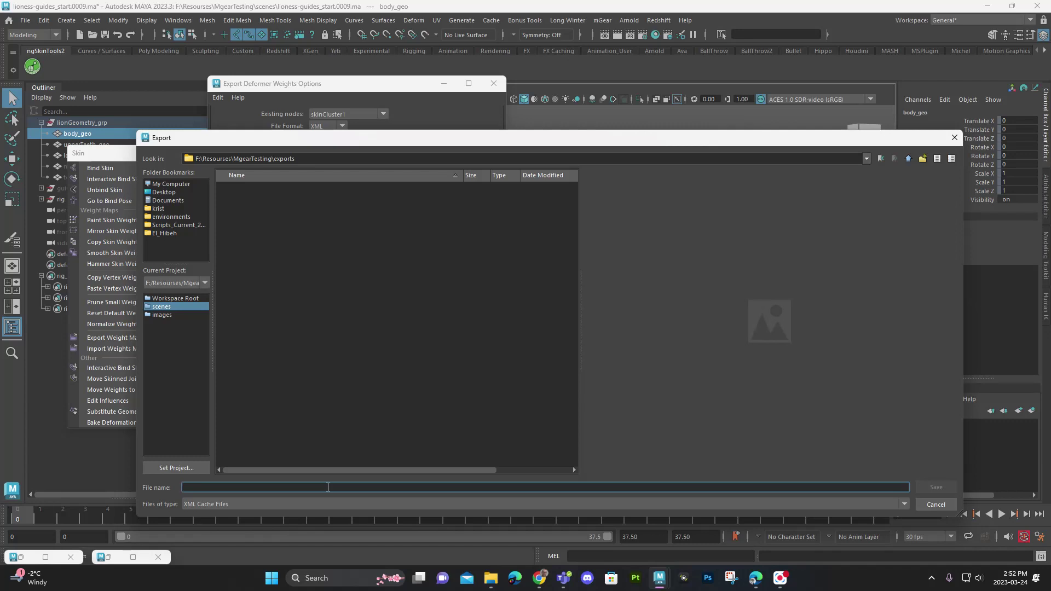
pyautogui.write('lionSkin')
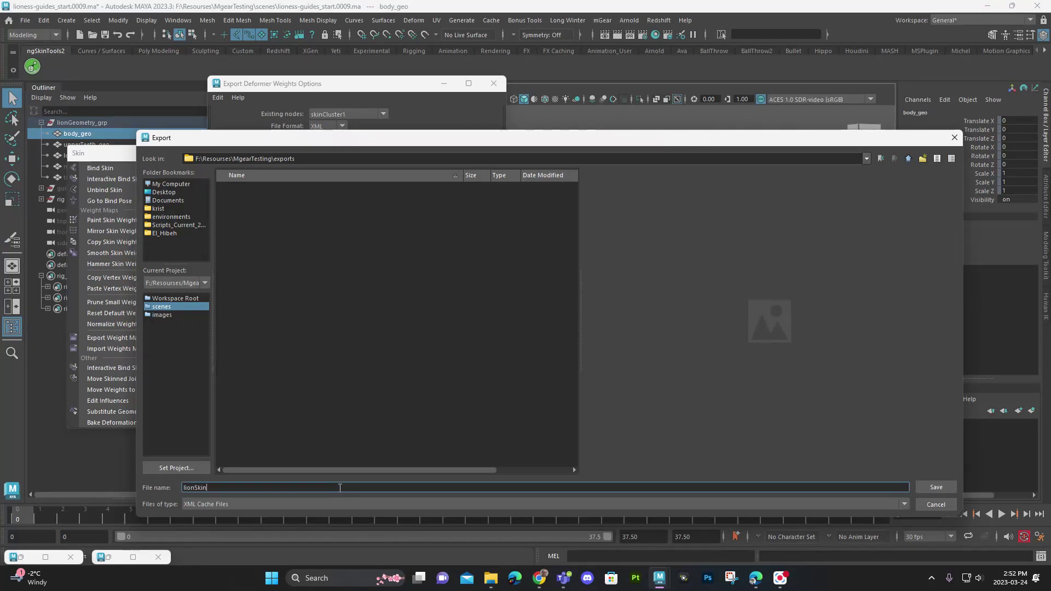
pyautogui.click(931, 488)
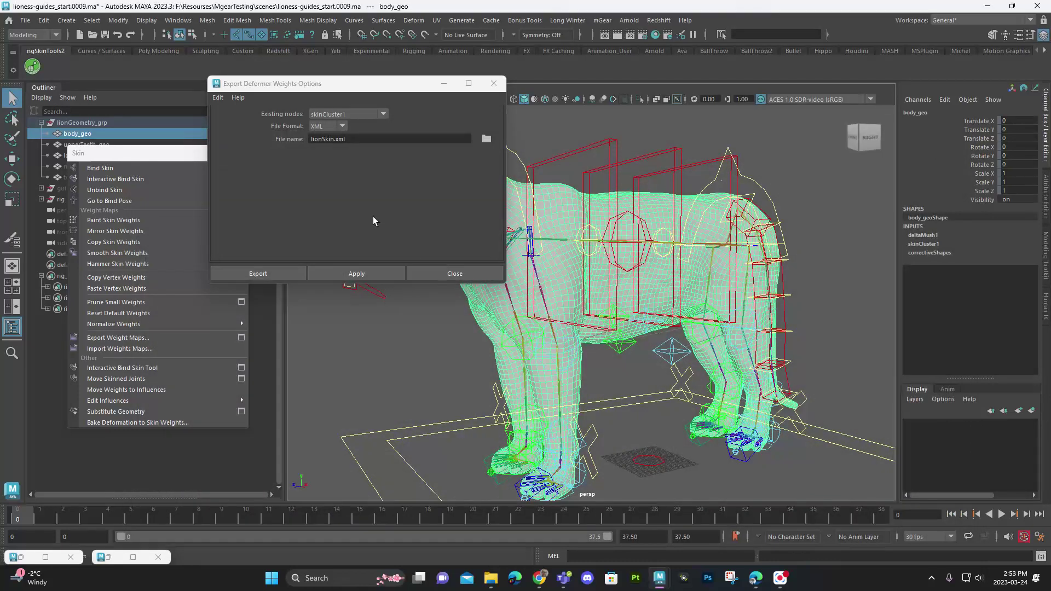
pyautogui.click(272, 275)
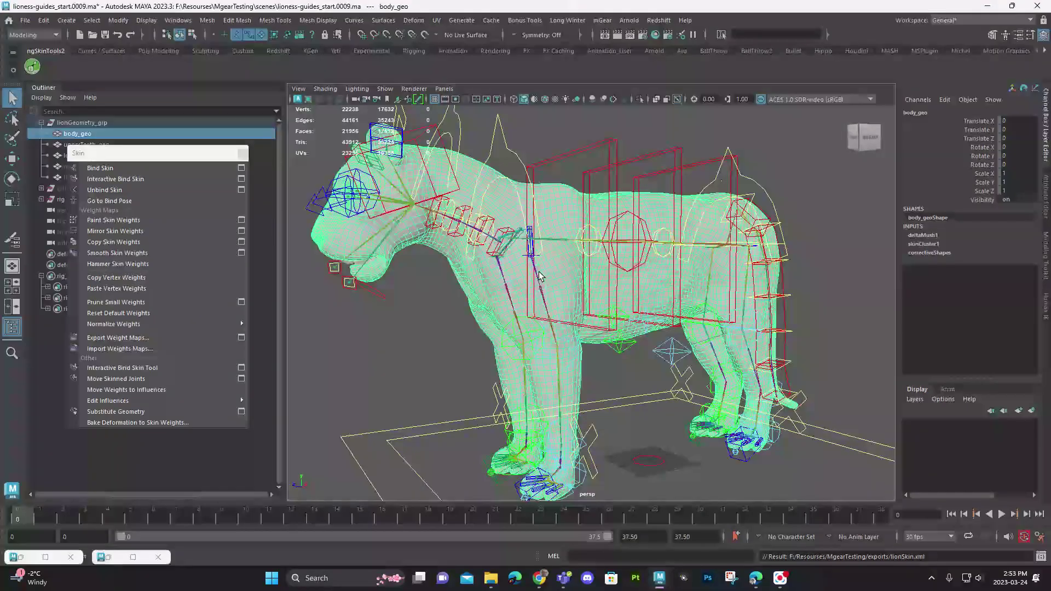
# Export body_geo's deltaMush1 weights as XML with the file name lionSkinDelta.
pyautogui.click(433, 304)
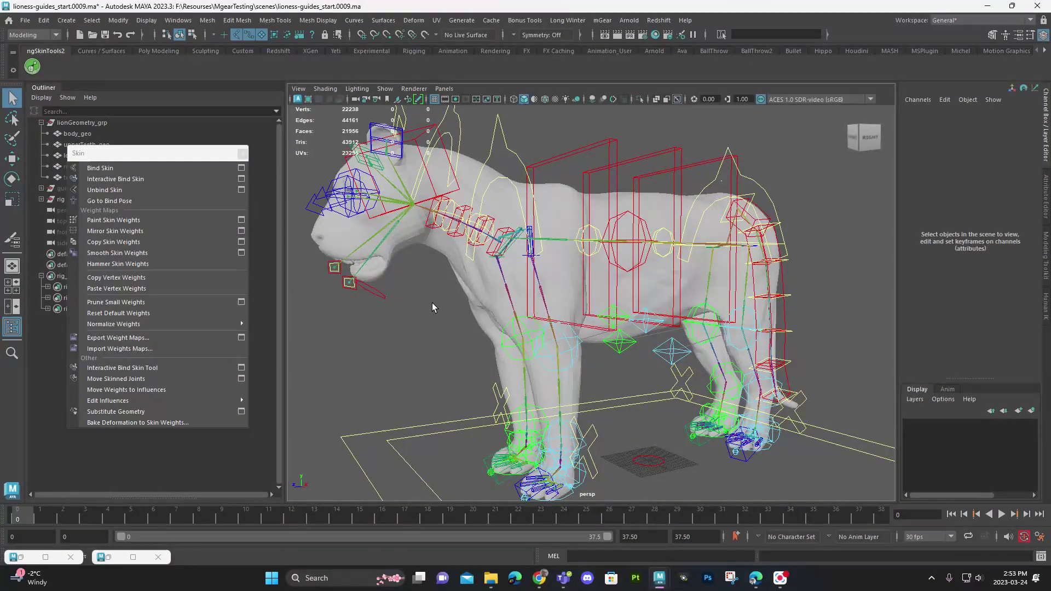
pyautogui.click(449, 258)
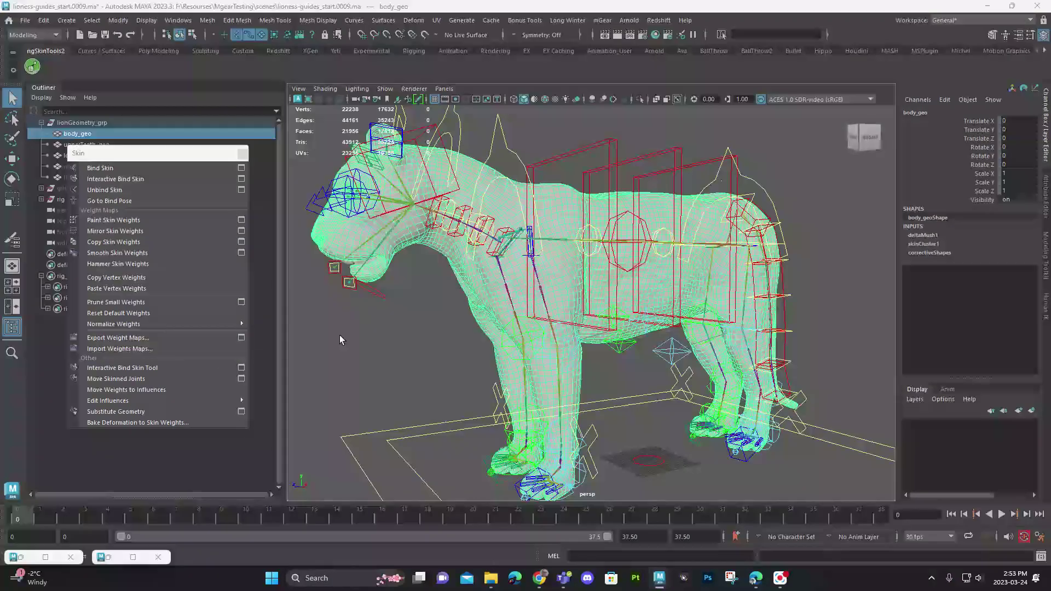
pyautogui.press('space')
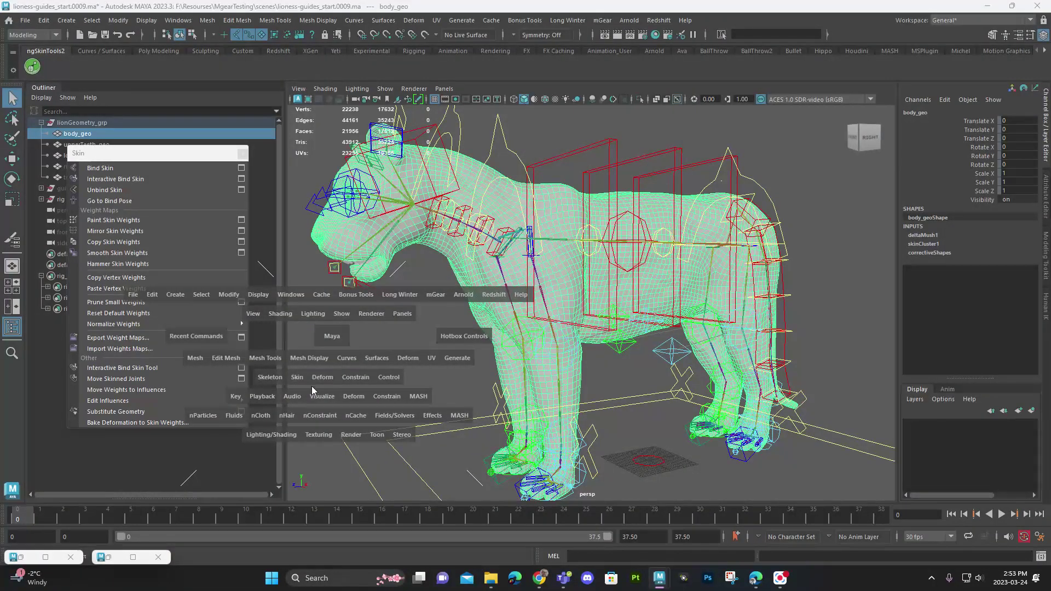
pyautogui.click(301, 380)
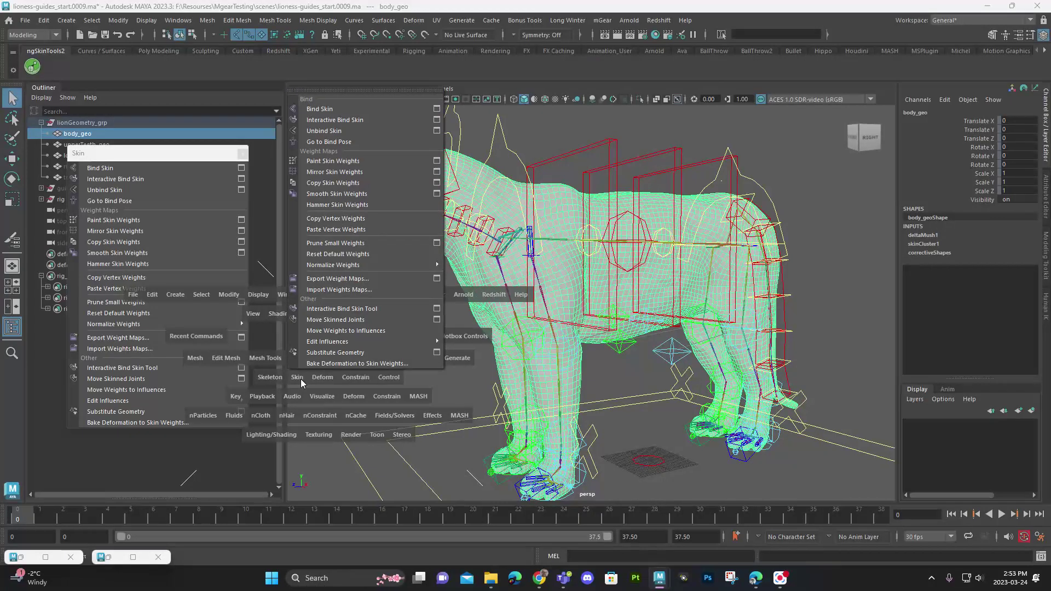
pyautogui.click(254, 328)
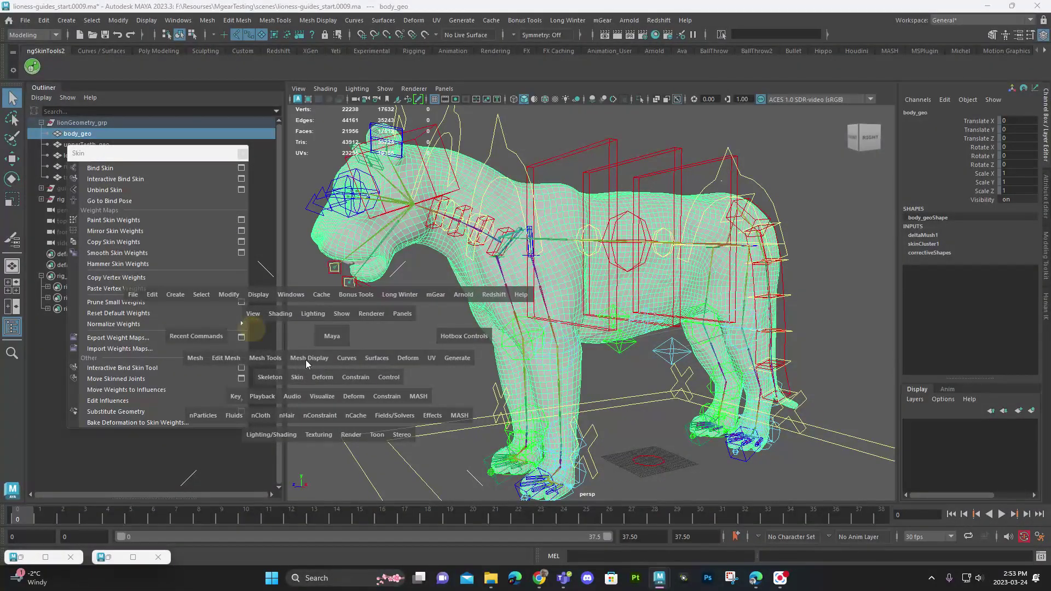
pyautogui.click(322, 377)
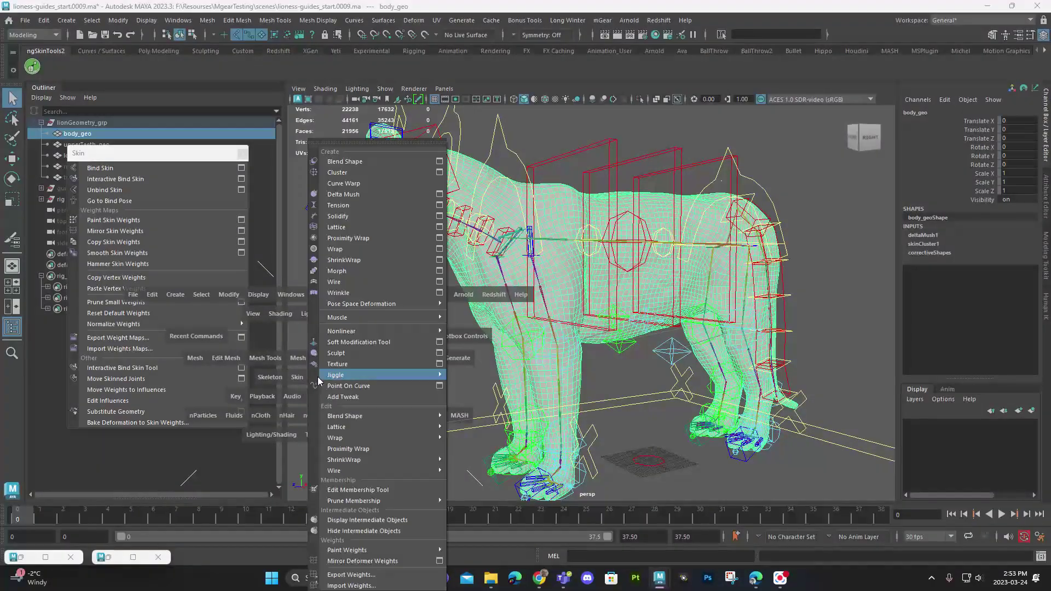
pyautogui.click(439, 575)
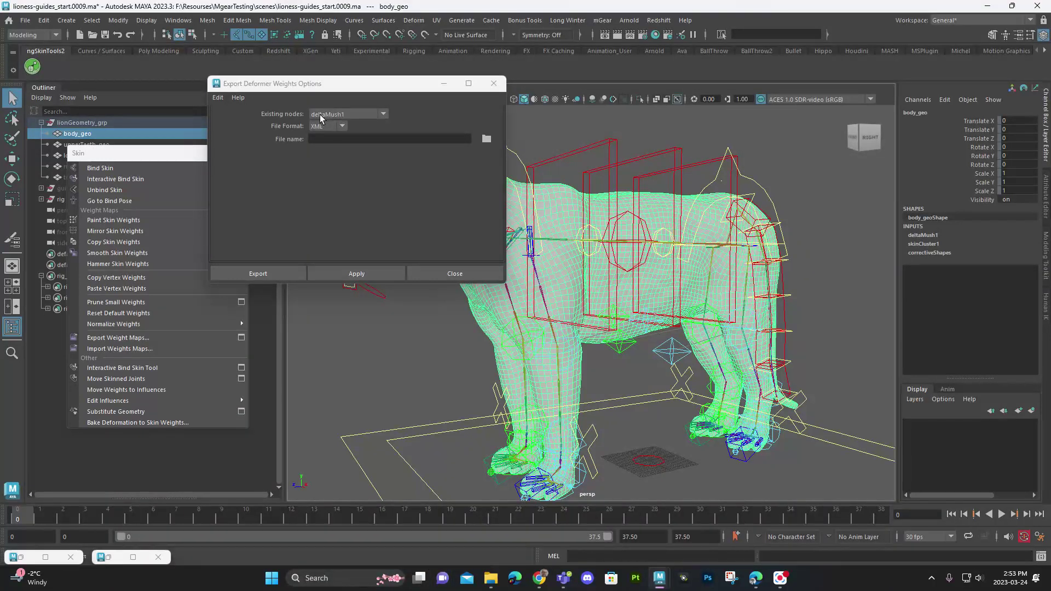
pyautogui.click(405, 139)
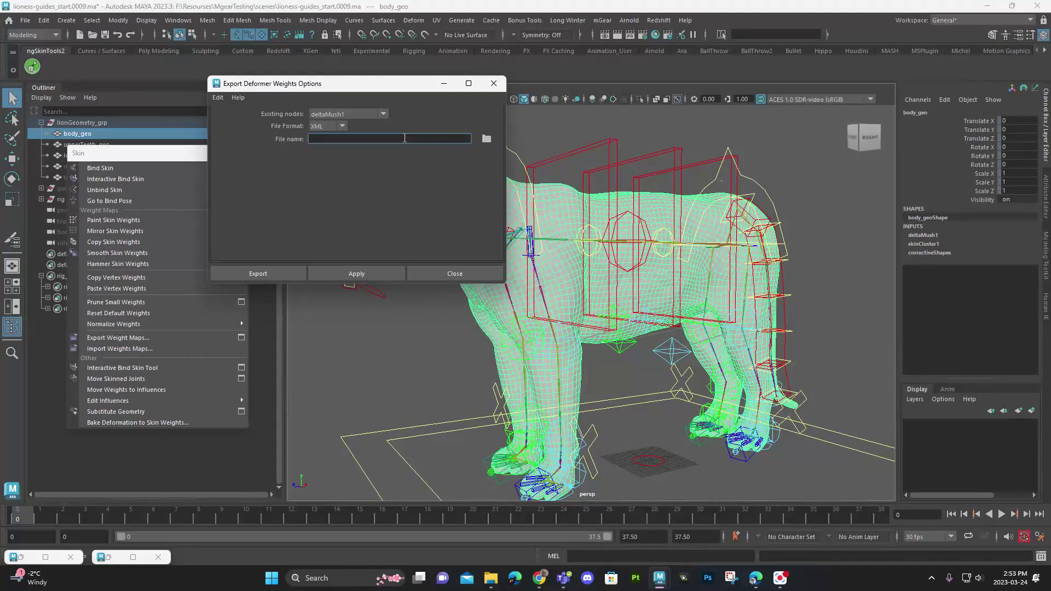
pyautogui.write('lionSkinDelta')
pyautogui.click(445, 273)
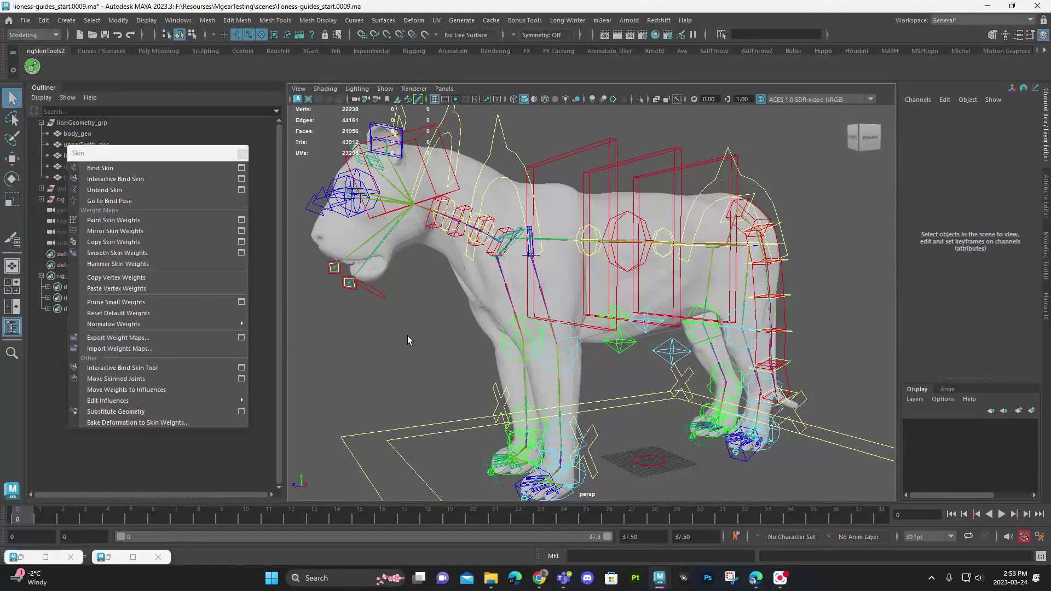
# Open ngSkinTools for body_geo, delete all custom ngSkinTools nodes and close the tool.
pyautogui.keyDown('alt'); pyautogui.moveTo(521, 312); pyautogui.dragTo(576, 294); pyautogui.keyUp('alt')
pyautogui.keyDown('alt'); pyautogui.moveTo(576, 295); pyautogui.dragTo(525, 301, button='middle'); pyautogui.keyUp('alt')
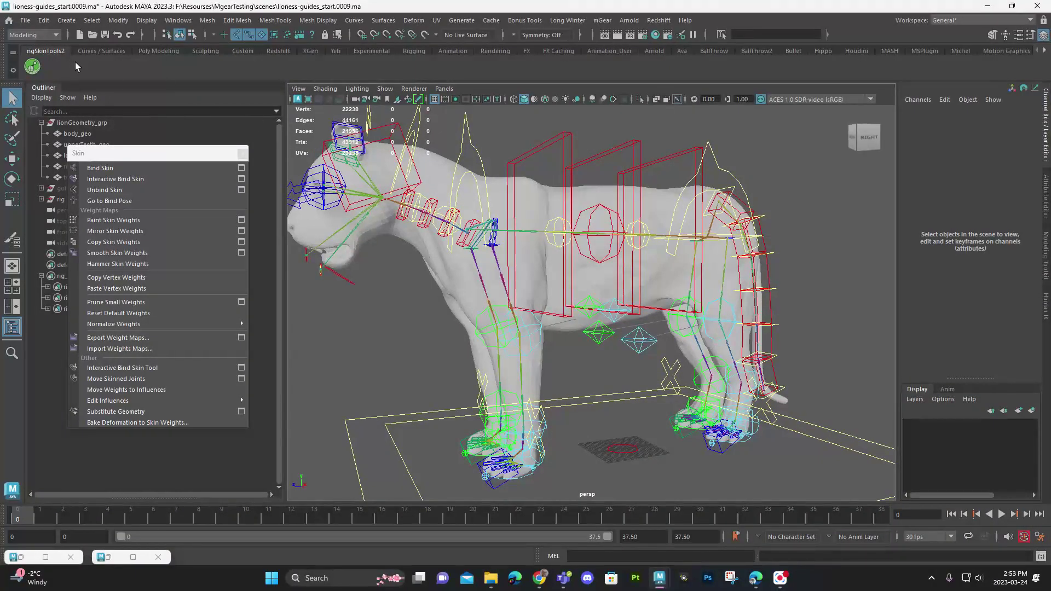
pyautogui.click(32, 66)
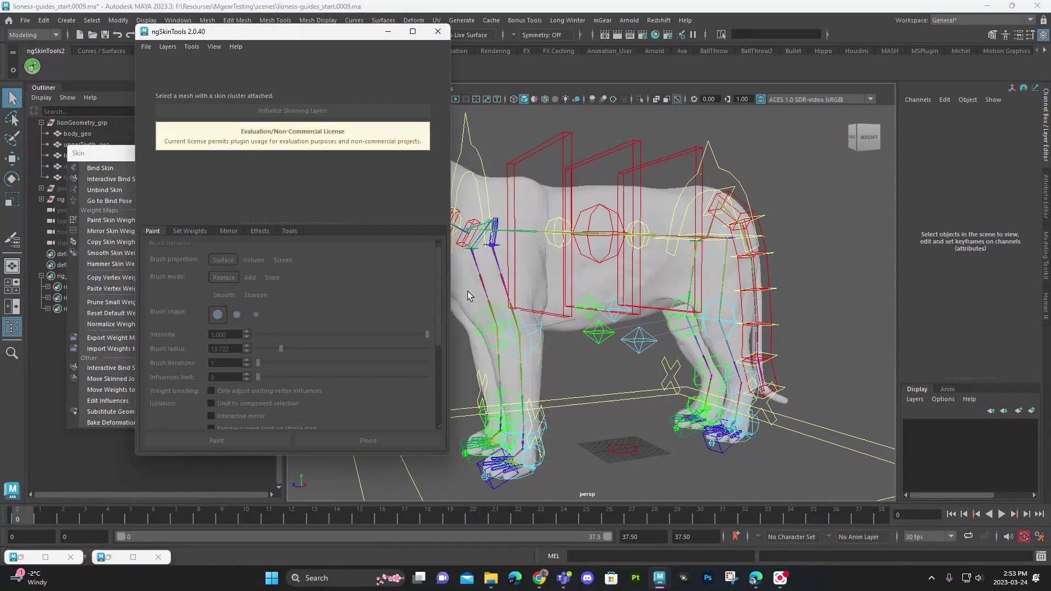
pyautogui.click(468, 291)
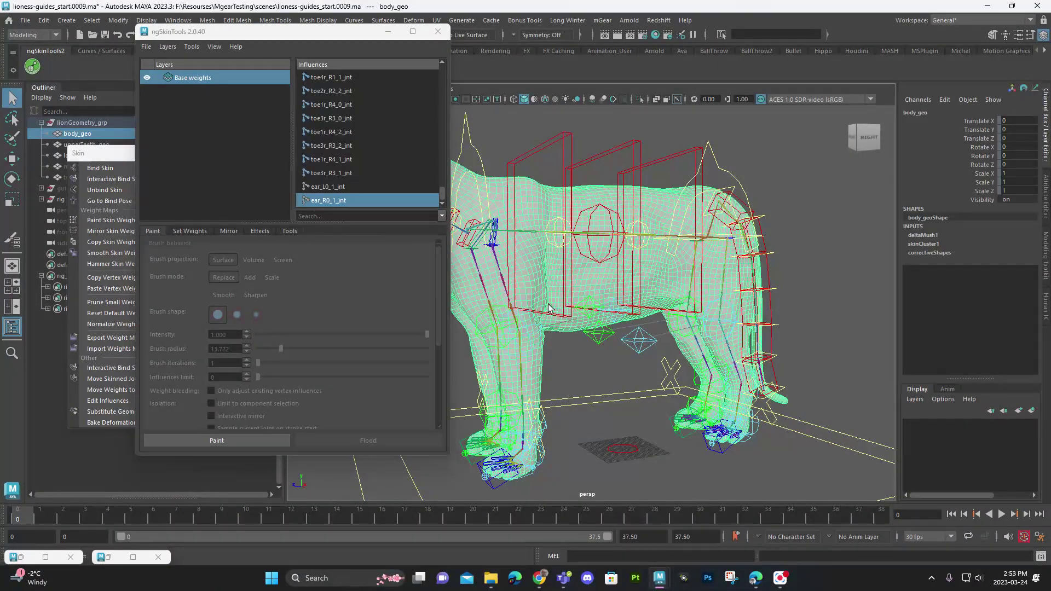
pyautogui.click(152, 47)
pyautogui.click(158, 50)
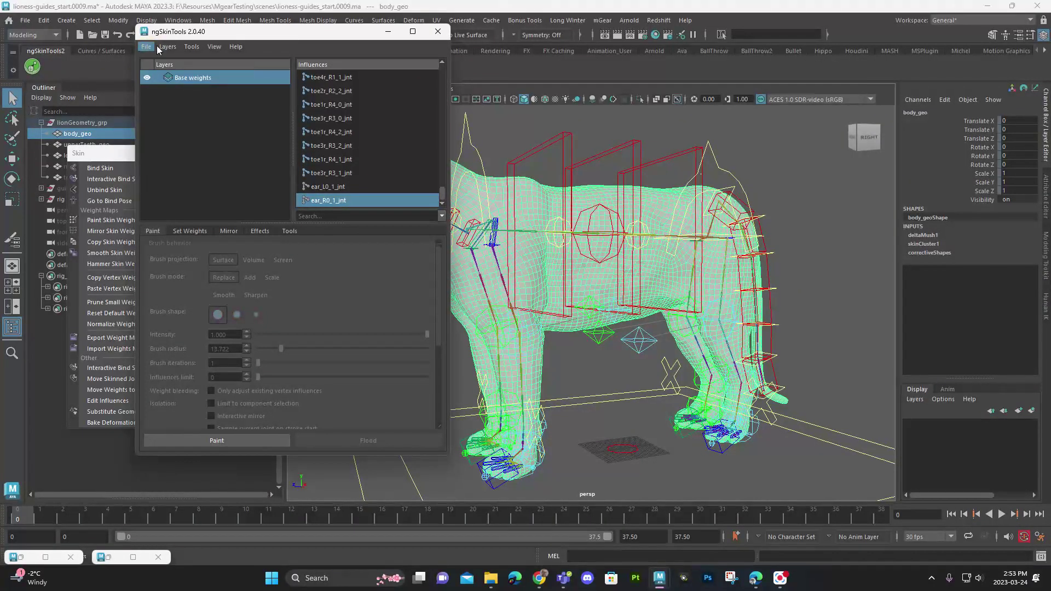
pyautogui.click(165, 48)
pyautogui.moveTo(191, 46)
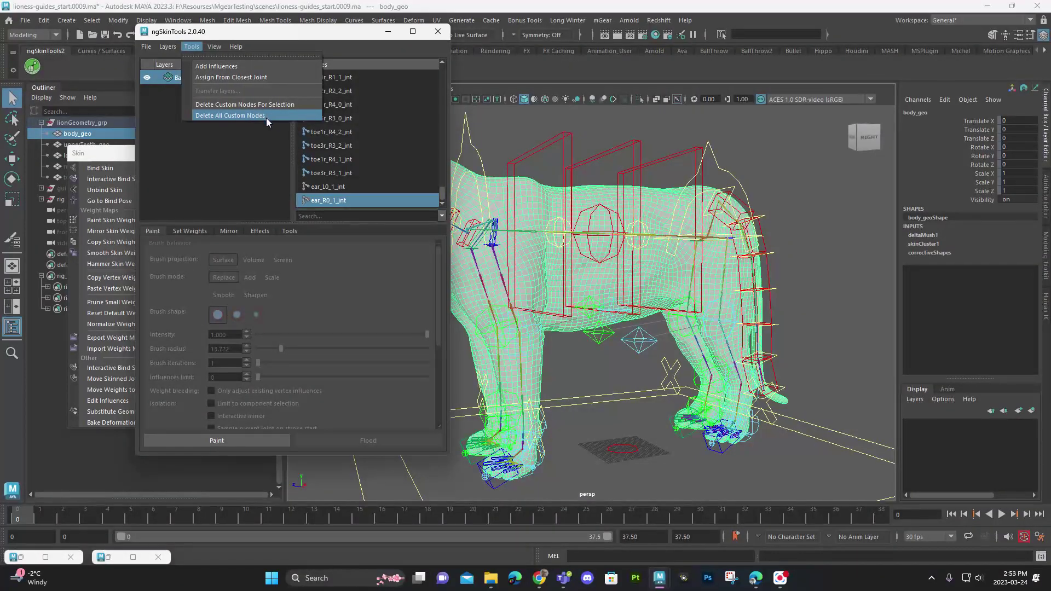
pyautogui.click(237, 116)
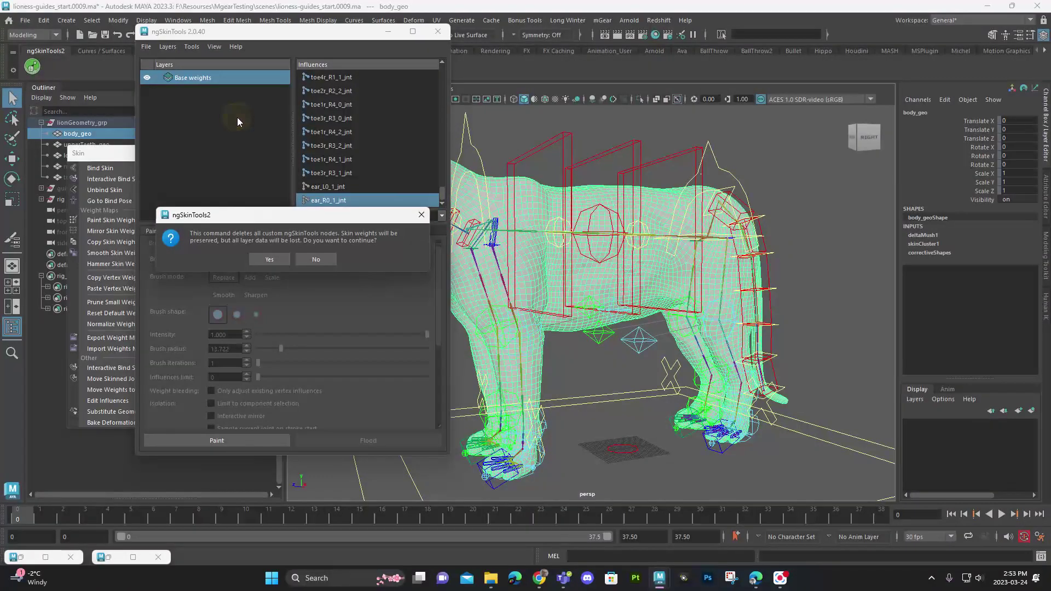
pyautogui.click(269, 260)
pyautogui.click(438, 31)
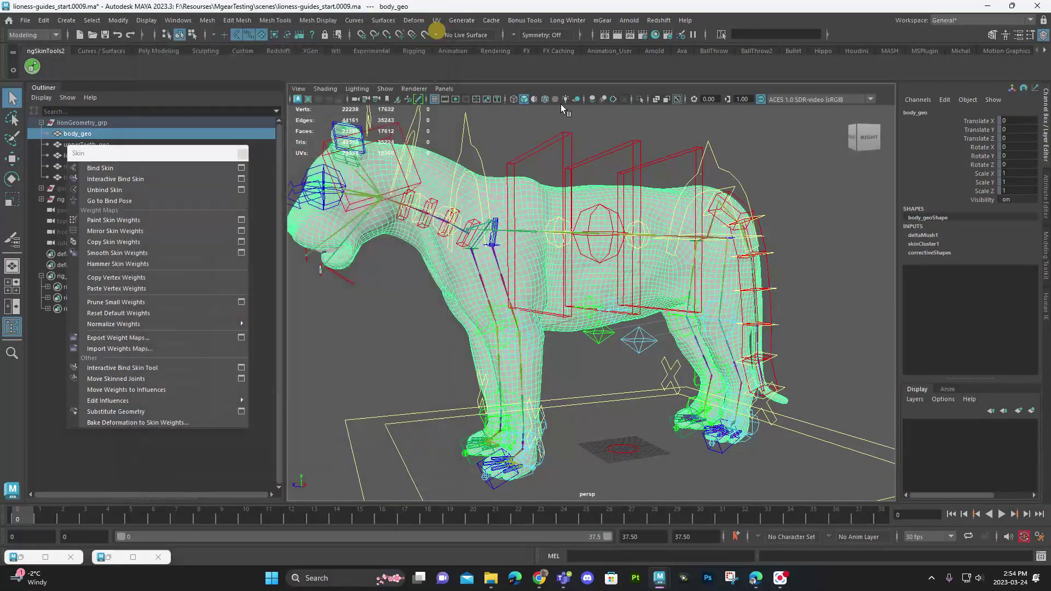
# Test the body deformation by moving the hip control spine_C0_ik0_ctl, and undo the move.
pyautogui.click(664, 144)
pyautogui.keyDown('alt'); pyautogui.moveTo(664, 143); pyautogui.dragTo(632, 151); pyautogui.keyUp('alt')
pyautogui.moveTo(755, 145); pyautogui.dragTo(772, 143)
pyautogui.press('w')
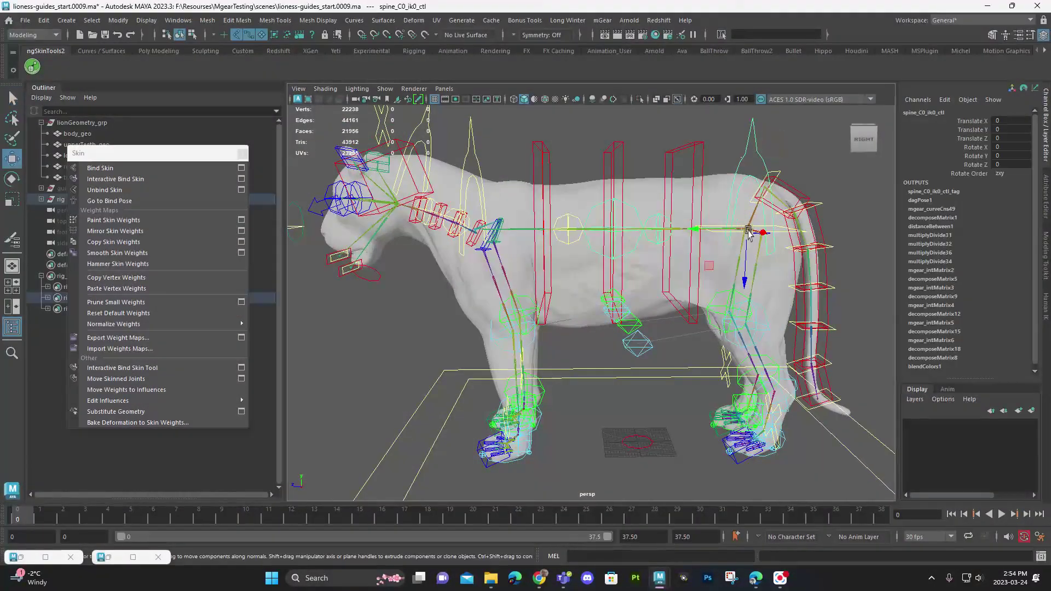
pyautogui.moveTo(749, 233); pyautogui.dragTo(530, 250)
pyautogui.hotkey('ctrl', 'z')
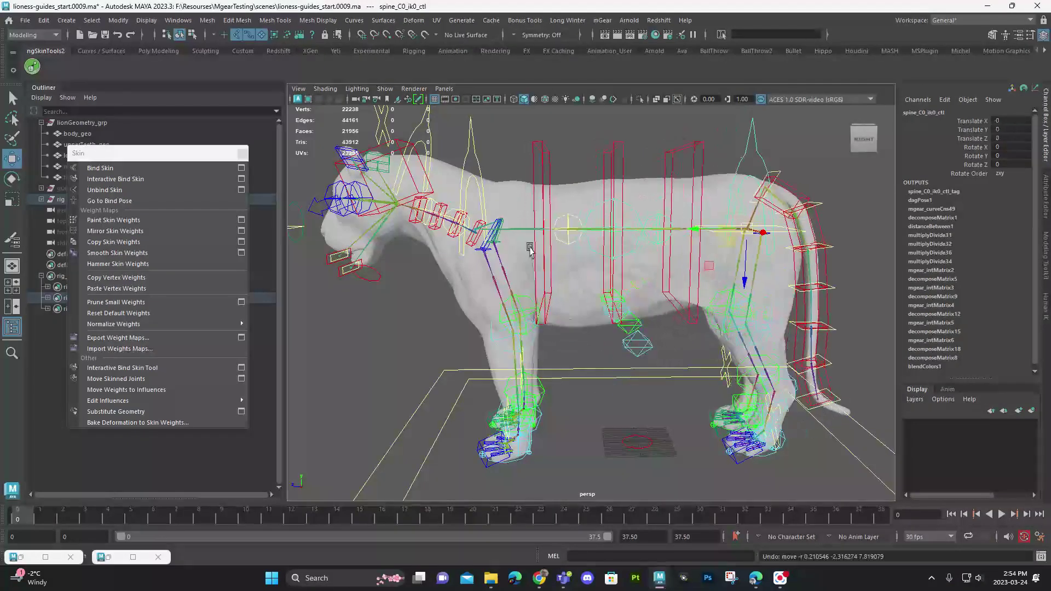
# Test the chest deformation by moving the spine_C0_fk2_ctl control, and undo the move.
pyautogui.click(458, 298)
pyautogui.click(534, 177)
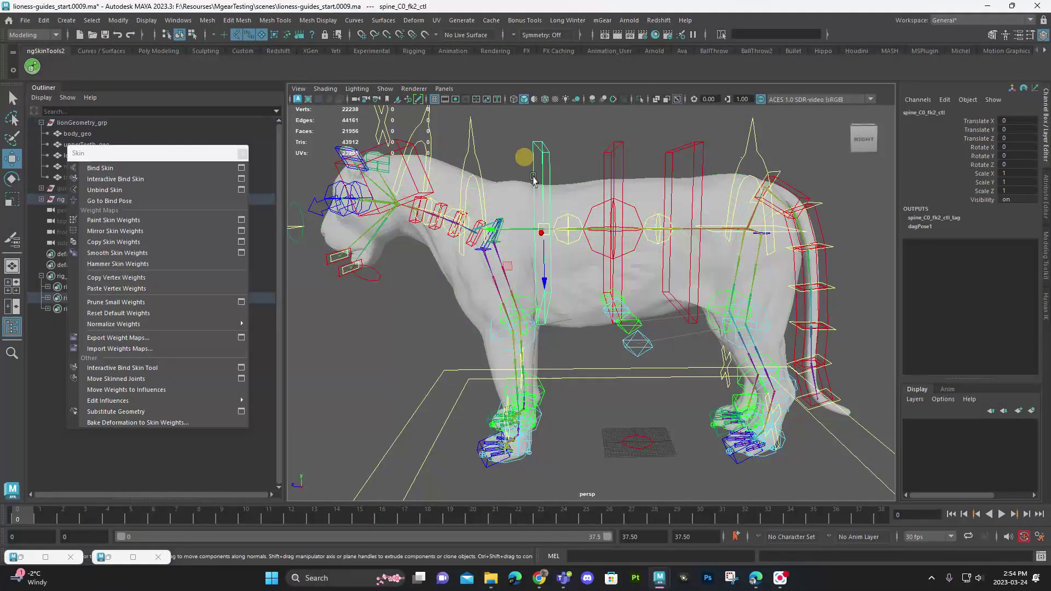
pyautogui.moveTo(542, 233); pyautogui.dragTo(564, 294)
pyautogui.hotkey('ctrl', 'z')
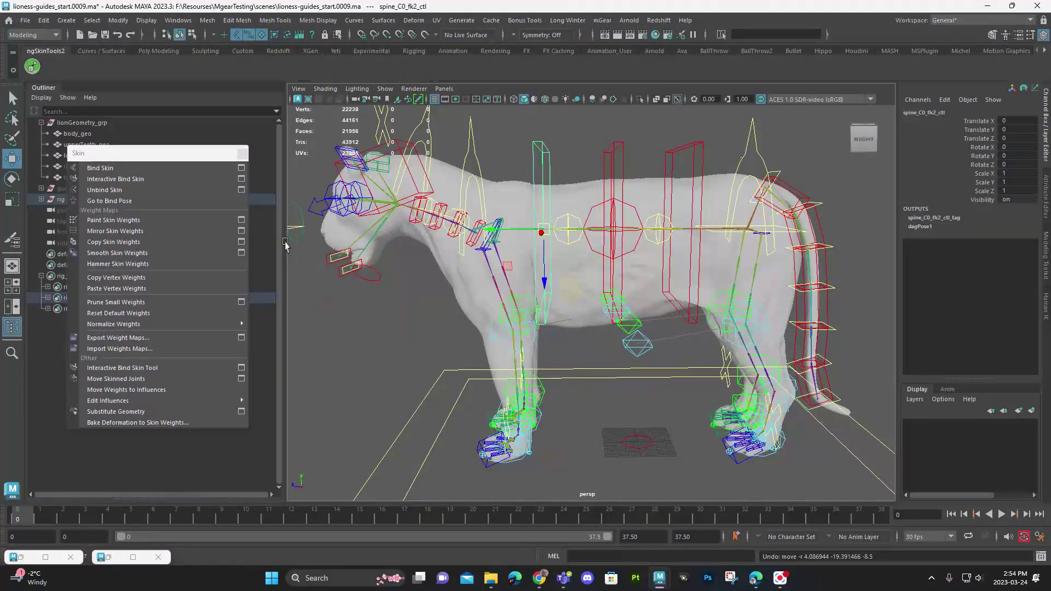
# Open the Import Deformer Weights options for body_geo and choose skinCluster1 as the existing node.
pyautogui.click(345, 248)
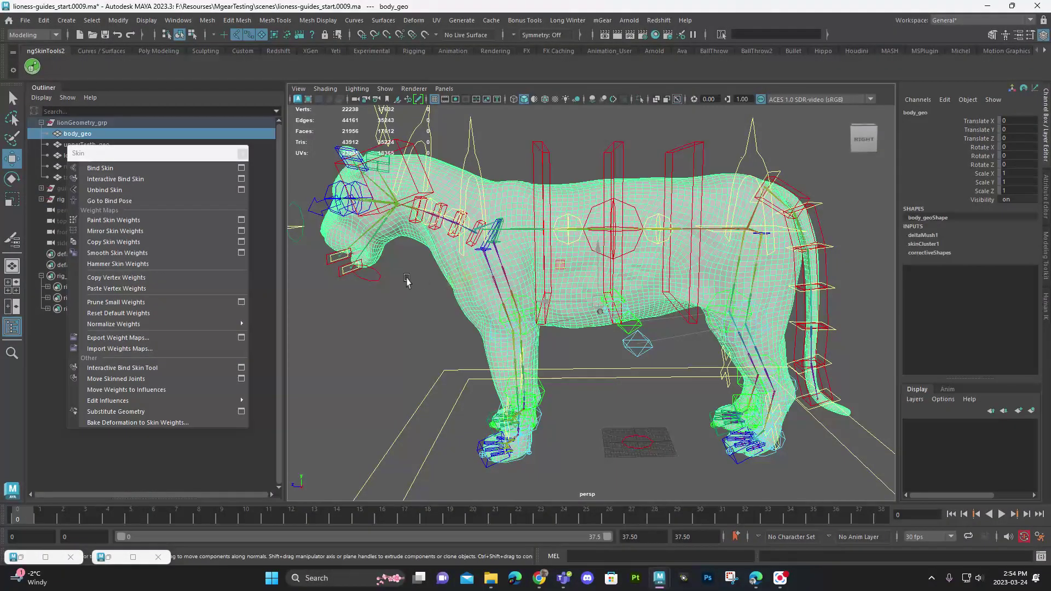
pyautogui.press('space')
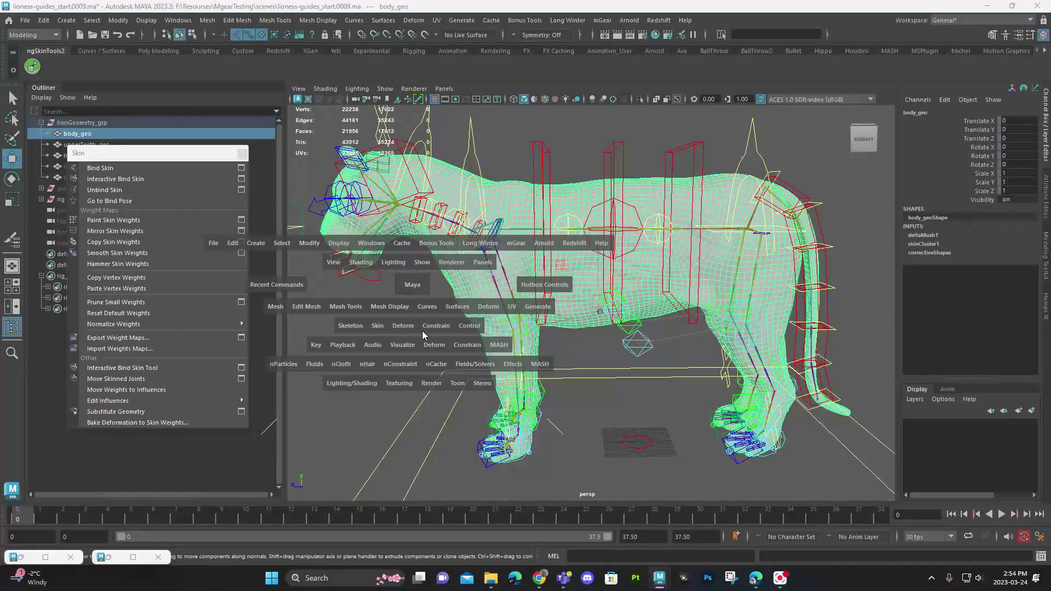
pyautogui.click(393, 328)
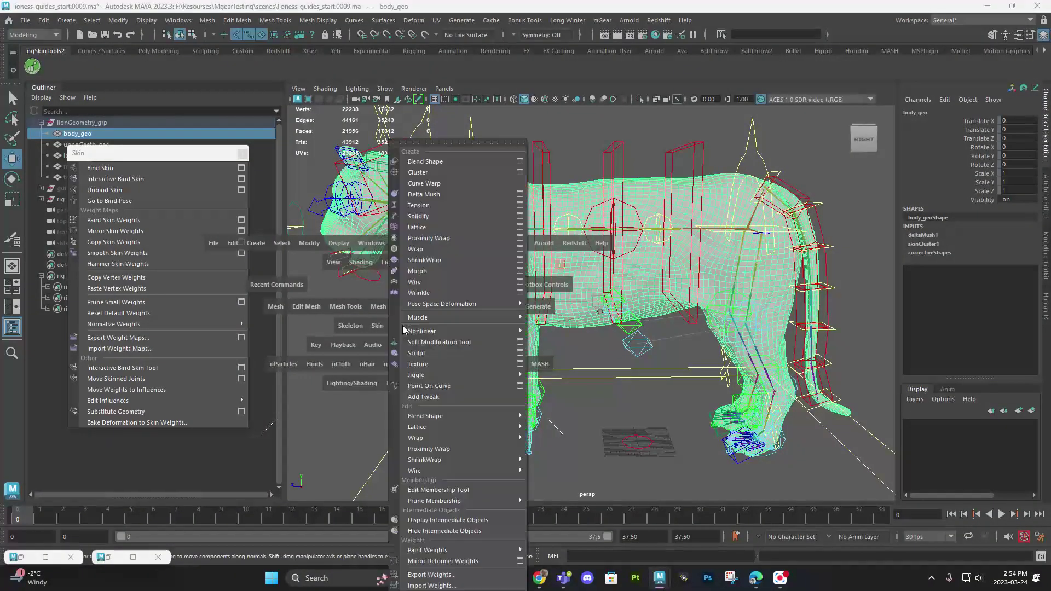
pyautogui.click(432, 585)
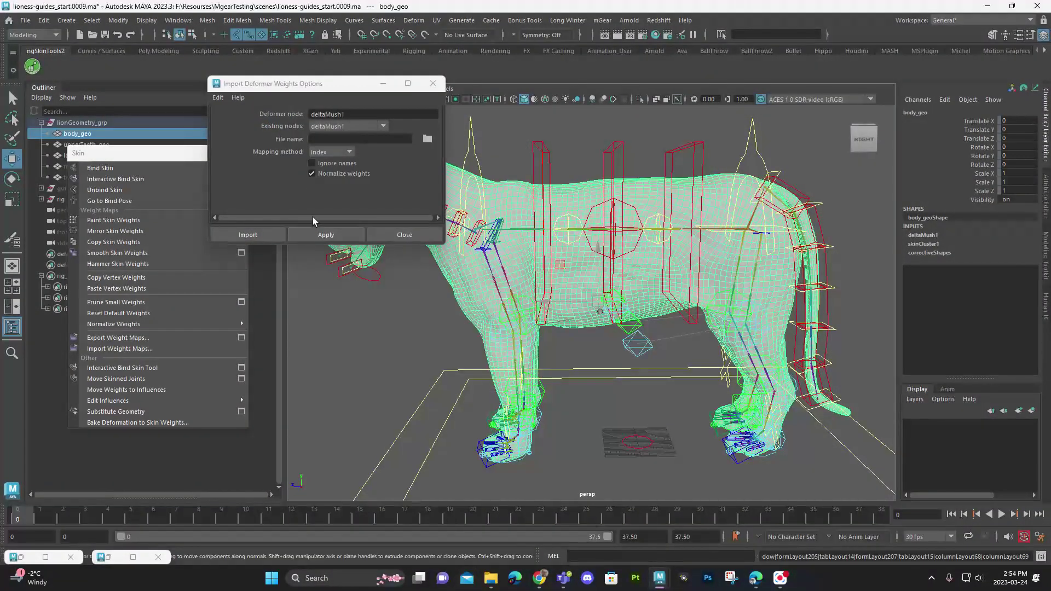
pyautogui.click(366, 126)
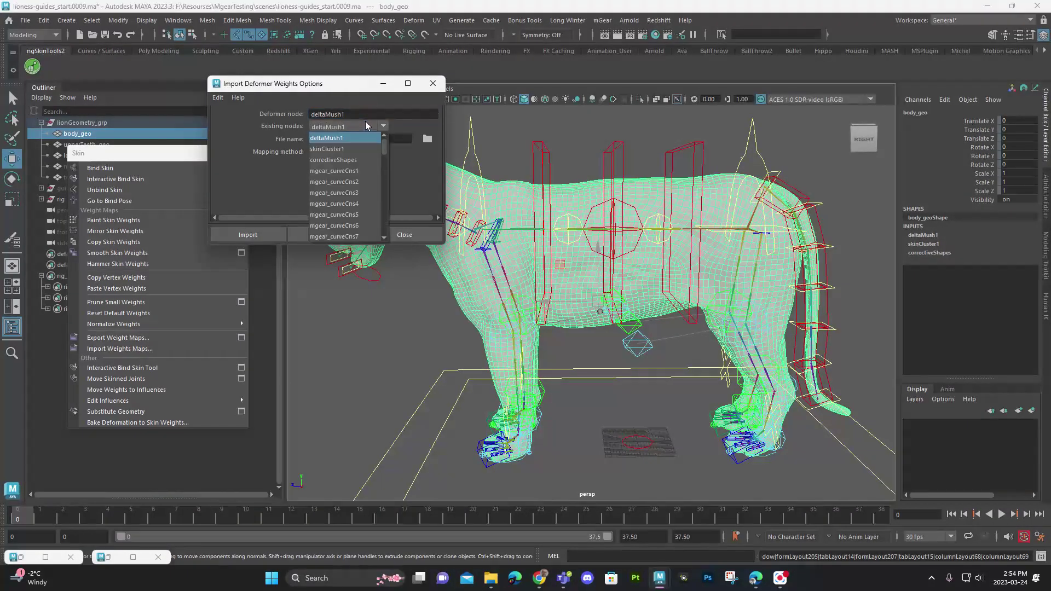
pyautogui.click(367, 149)
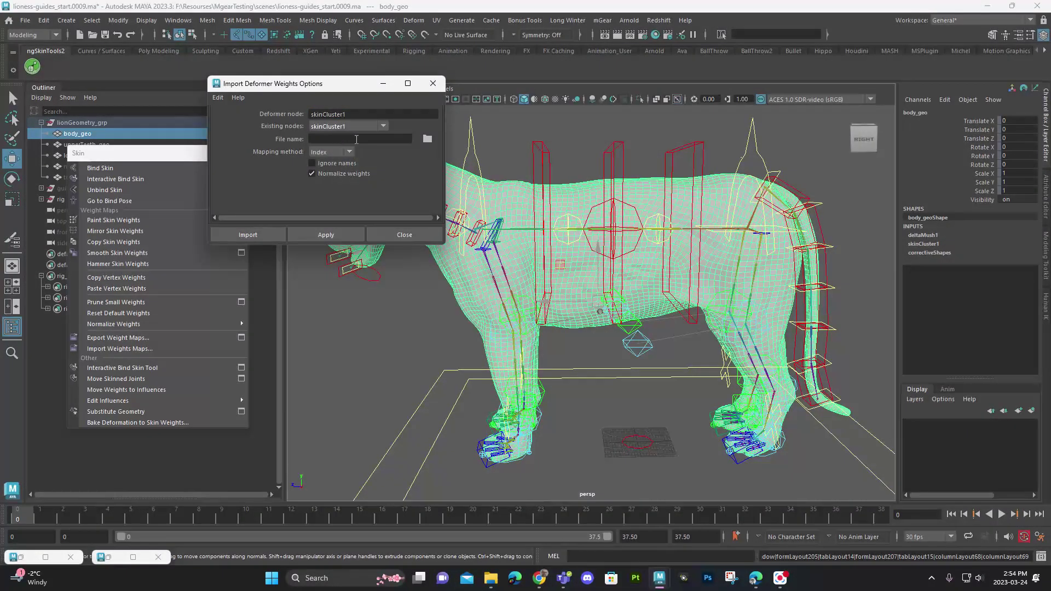
# Browse to the exports folder of the MgearTesting project and choose lionSkinDelta.xml as the weights file.
pyautogui.click(428, 139)
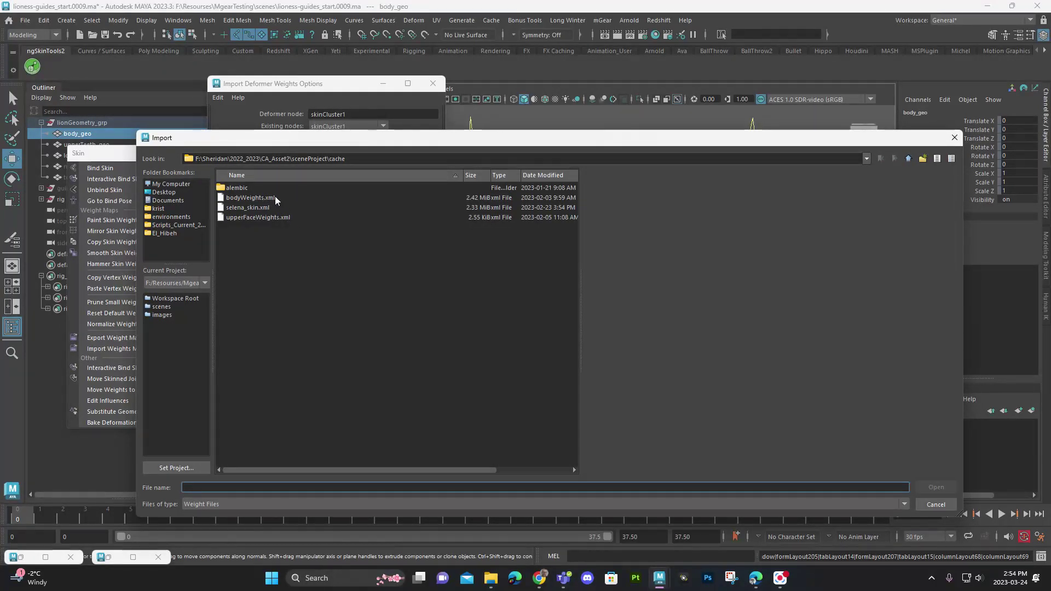
pyautogui.click(909, 158)
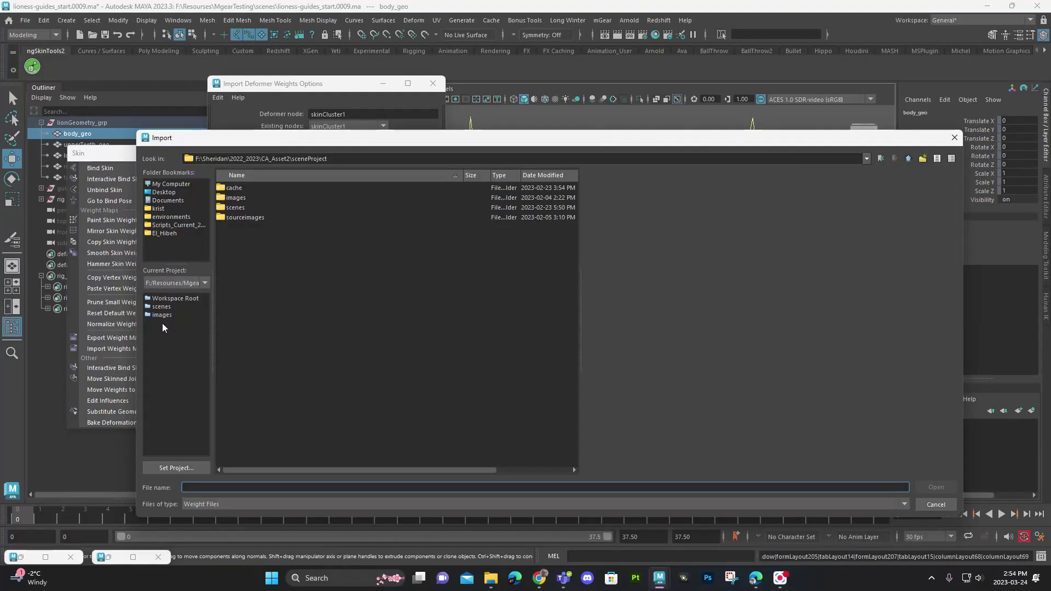
pyautogui.click(174, 307)
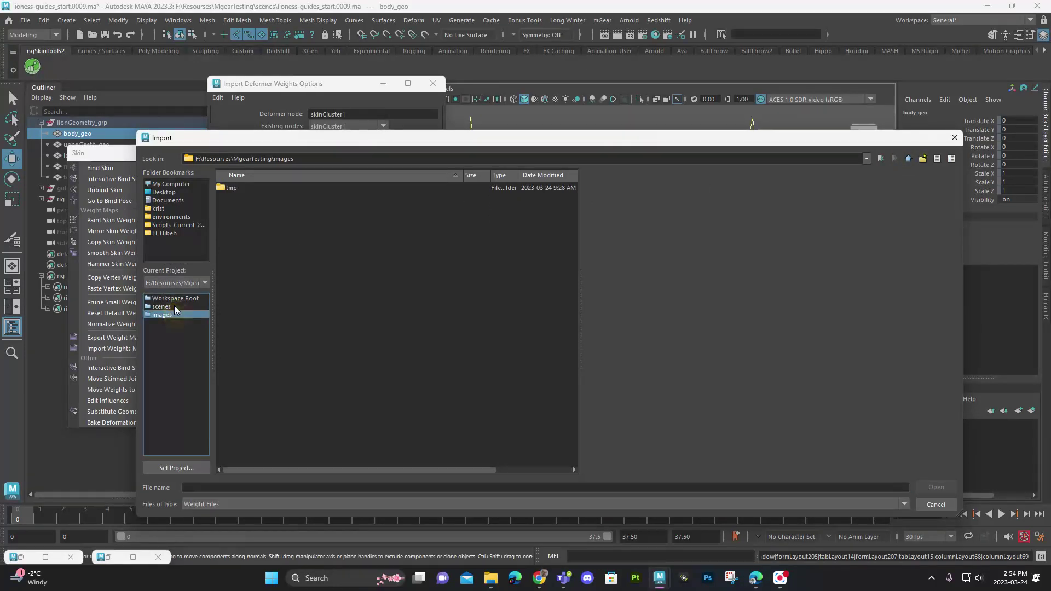
pyautogui.click(908, 158)
pyautogui.doubleClick(298, 189)
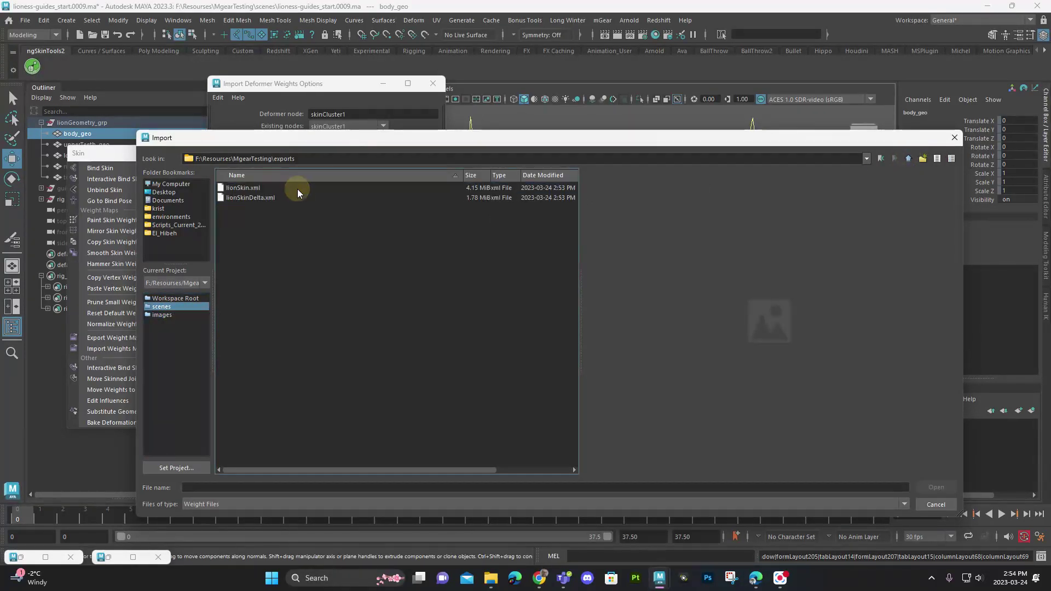
pyautogui.doubleClick(268, 198)
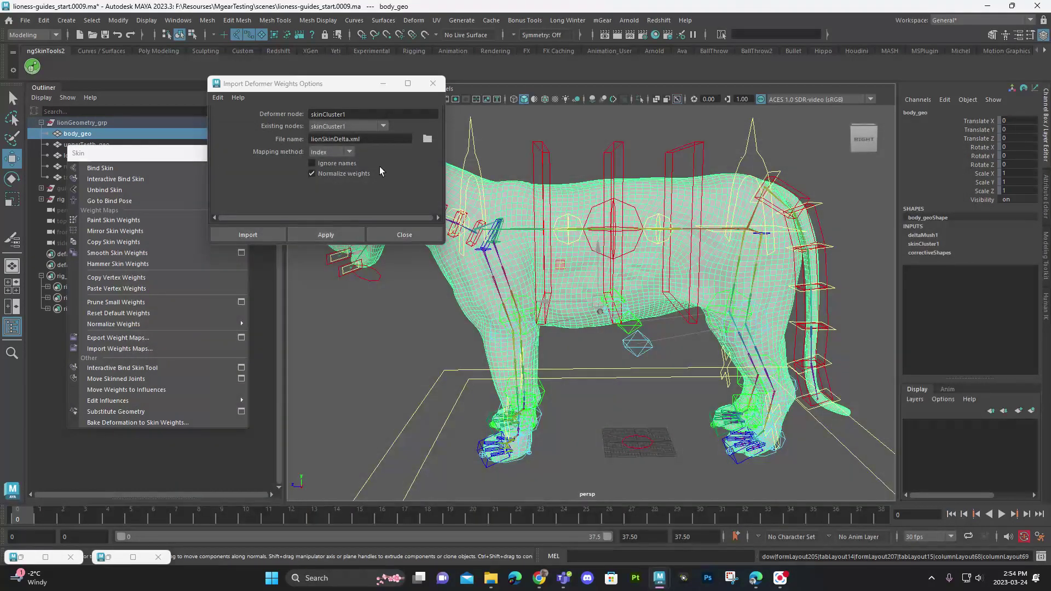
# Change the weights file to lionSkin.xml and import its weights onto skinCluster1.
pyautogui.click(431, 139)
pyautogui.doubleClick(301, 190)
pyautogui.click(347, 234)
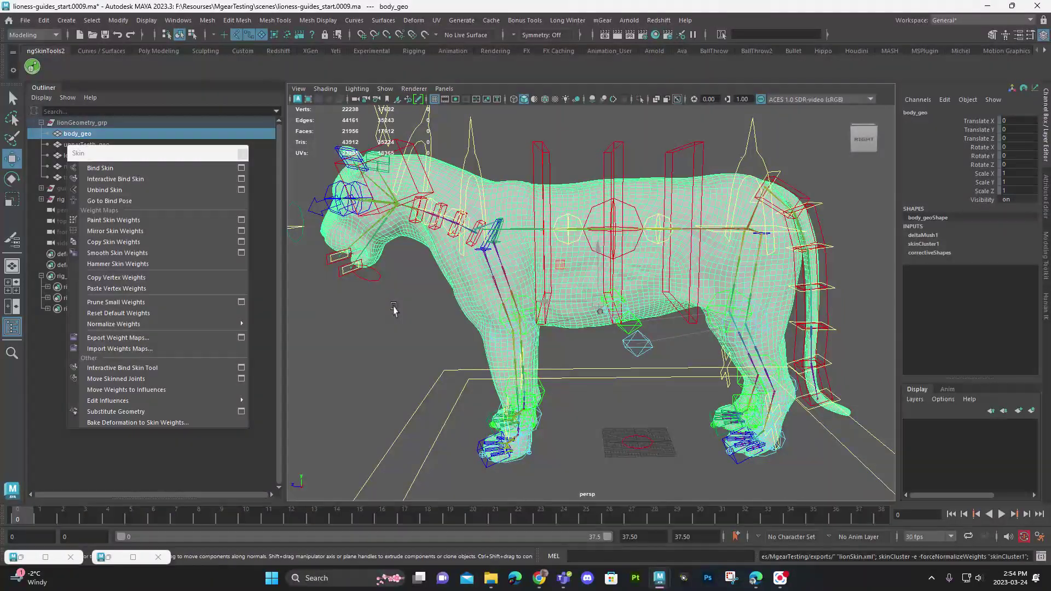
# Check the imported skin weights by moving the hip control spine_C0_ik0_ctl, and undo the move.
pyautogui.click(761, 147)
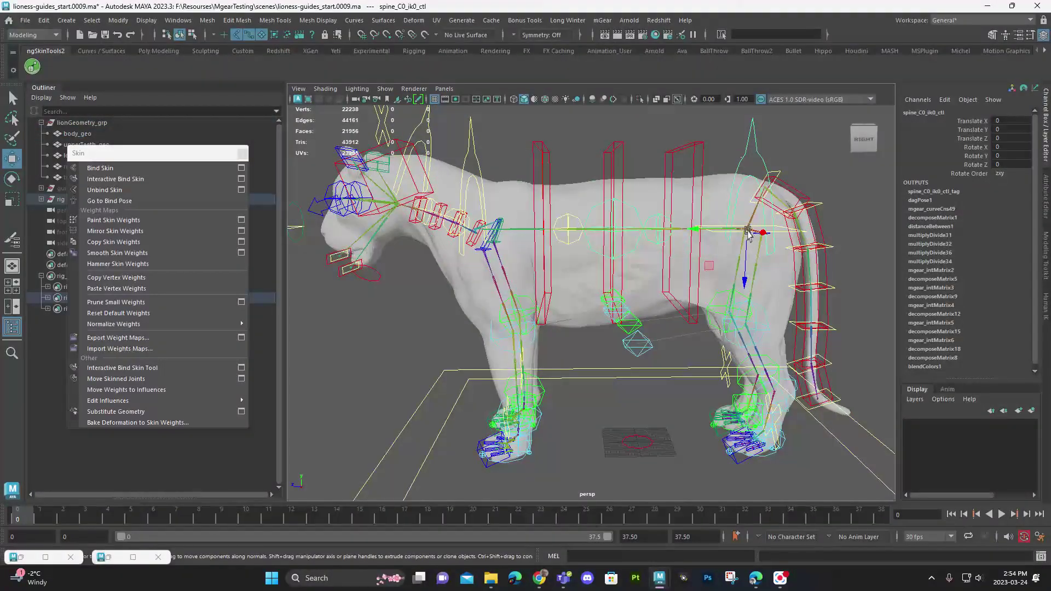
pyautogui.moveTo(747, 233); pyautogui.dragTo(707, 249)
pyautogui.hotkey('ctrl', 'z')
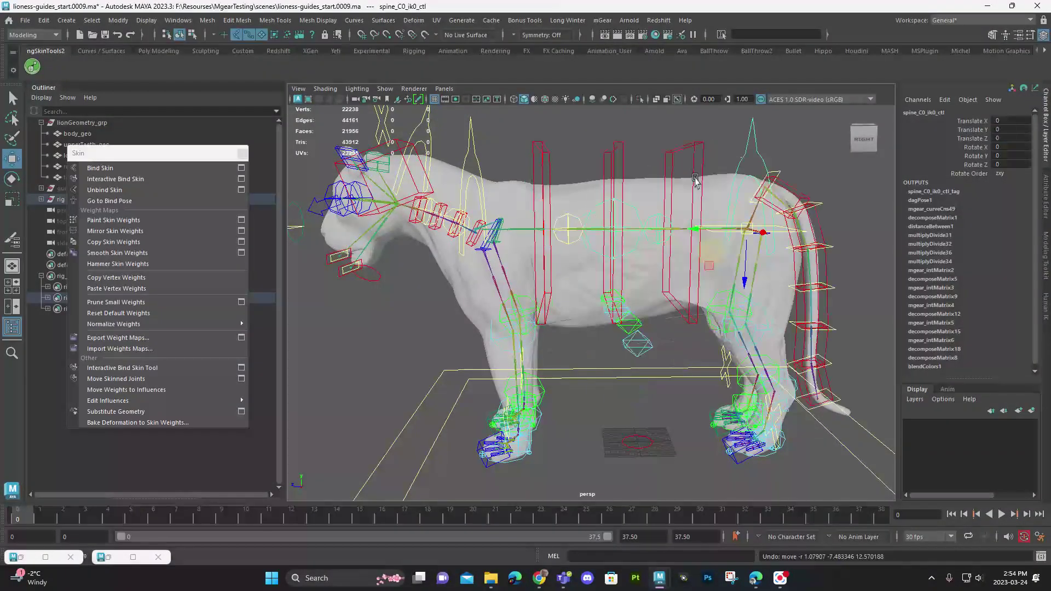
# Examine the channel attributes of the headUI_C0_ctl and spineUI_C0_ctl controls above the lioness's head and hips.
pyautogui.keyDown('alt'); pyautogui.moveTo(679, 146); pyautogui.dragTo(621, 188, button='middle'); pyautogui.keyUp('alt')
pyautogui.keyDown('alt'); pyautogui.moveTo(621, 188); pyautogui.dragTo(623, 210, button='right'); pyautogui.keyUp('alt')
pyautogui.keyDown('alt'); pyautogui.moveTo(623, 211); pyautogui.dragTo(701, 194); pyautogui.keyUp('alt')
pyautogui.keyDown('alt'); pyautogui.moveTo(700, 194); pyautogui.dragTo(729, 200, button='middle'); pyautogui.keyUp('alt')
pyautogui.click(692, 176)
pyautogui.keyDown('alt'); pyautogui.moveTo(728, 200); pyautogui.dragTo(616, 240, button='right'); pyautogui.keyUp('alt')
pyautogui.keyDown('alt'); pyautogui.moveTo(616, 239); pyautogui.dragTo(618, 220); pyautogui.keyUp('alt')
pyautogui.click(332, 183)
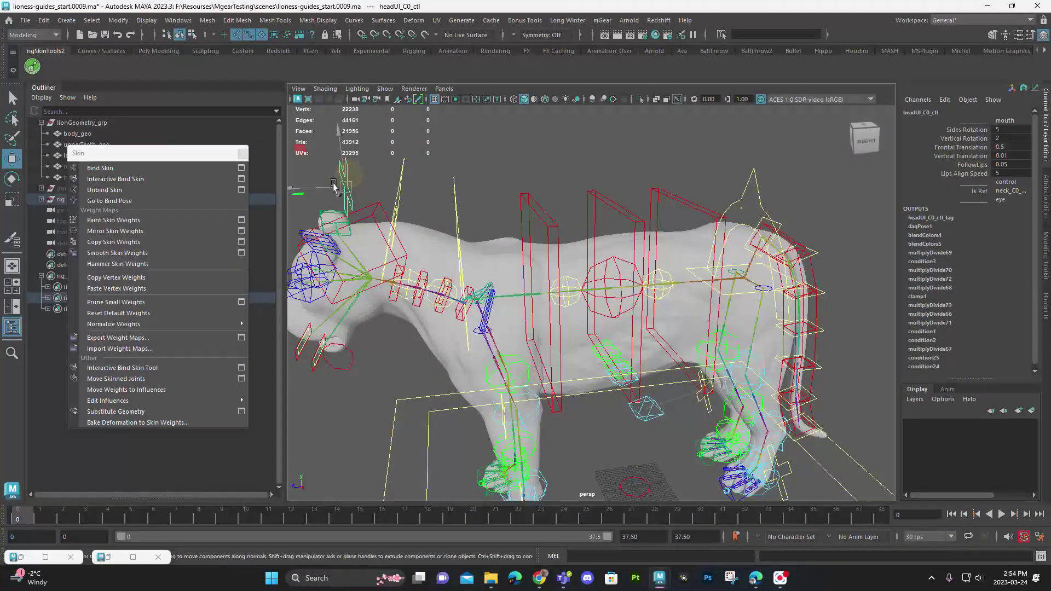
pyautogui.keyDown('alt'); pyautogui.moveTo(732, 212); pyautogui.dragTo(672, 232, button='middle'); pyautogui.keyUp('alt')
pyautogui.keyDown('alt'); pyautogui.moveTo(672, 232); pyautogui.dragTo(698, 226, button='right'); pyautogui.keyUp('alt')
pyautogui.keyDown('shift'); pyautogui.click(692, 219); pyautogui.keyUp('shift')
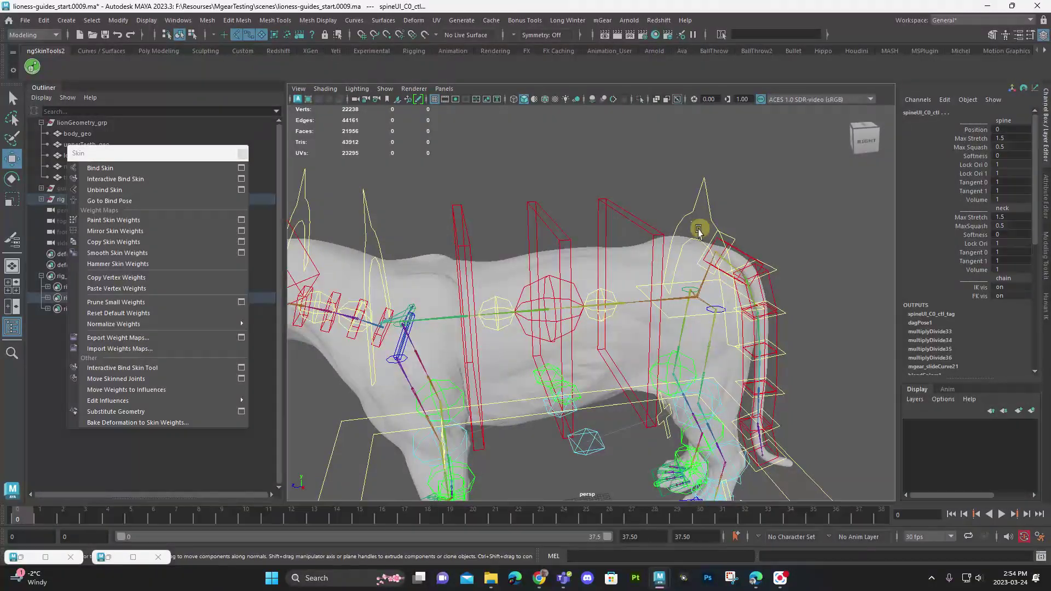
pyautogui.press('space')
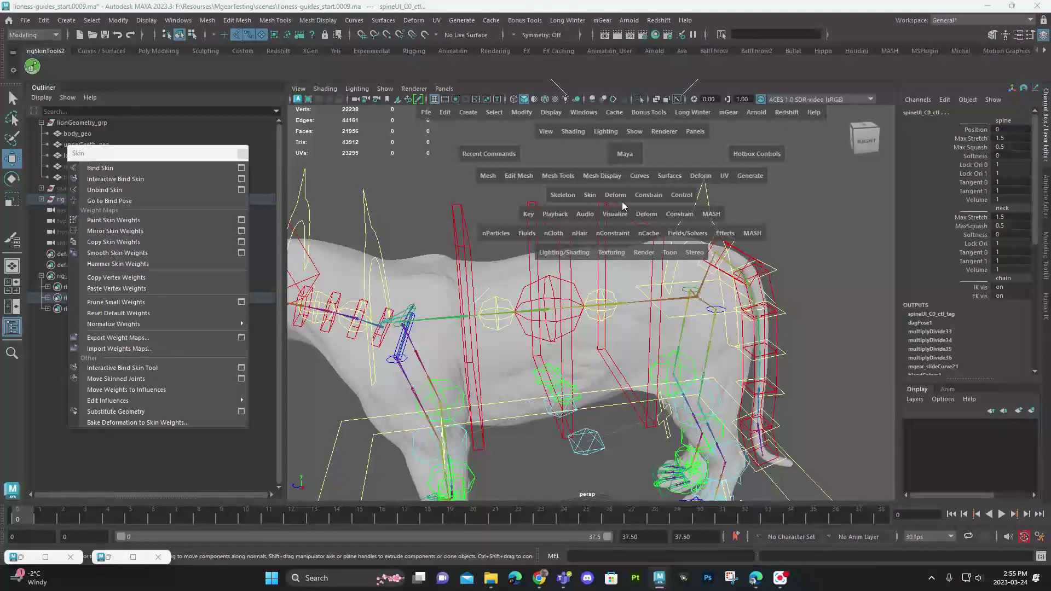
pyautogui.press('space')
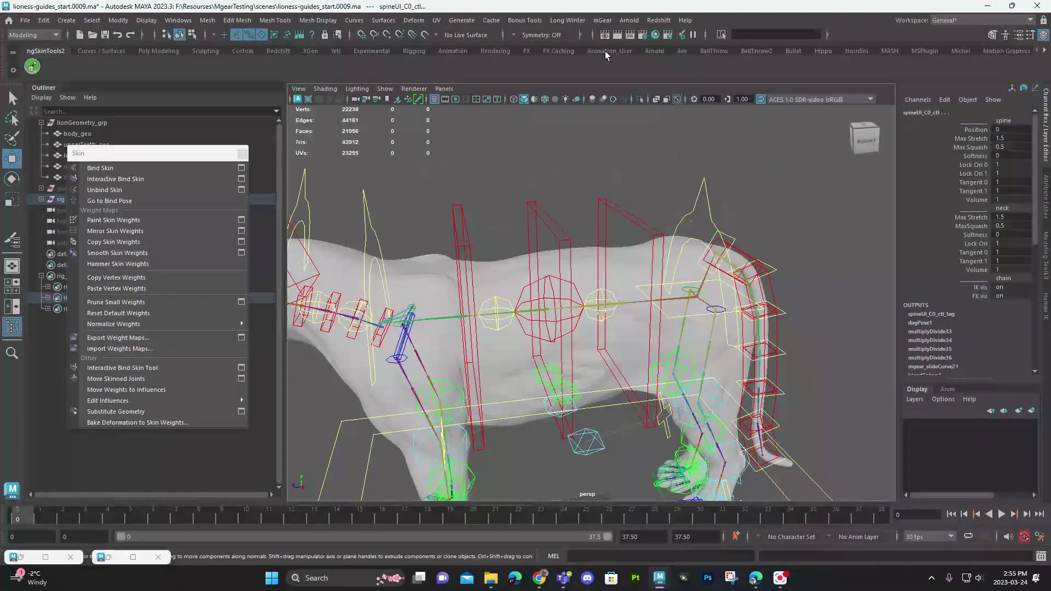
pyautogui.click(602, 20)
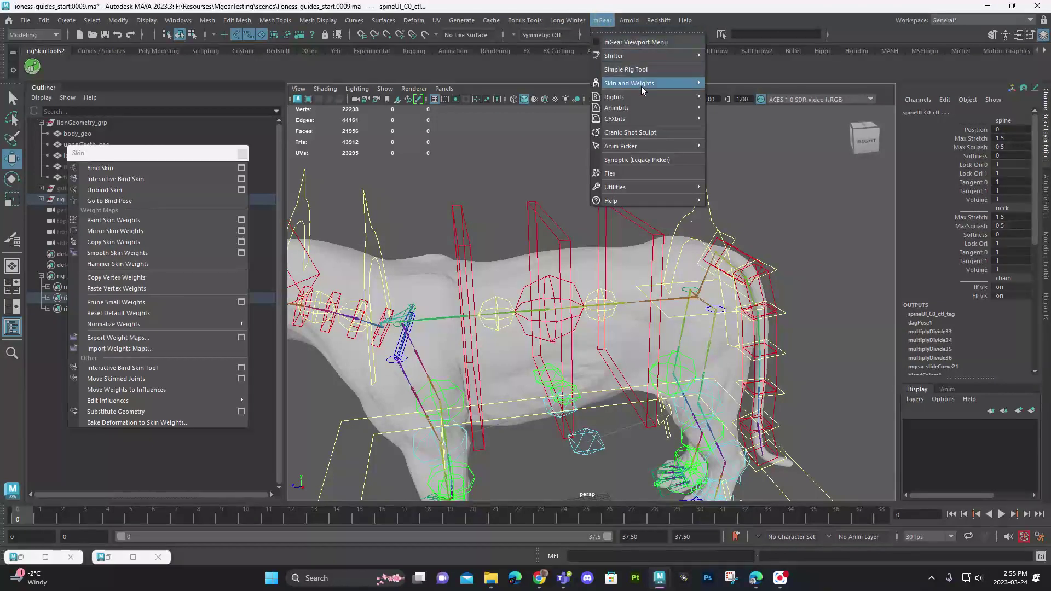
pyautogui.moveTo(647, 97)
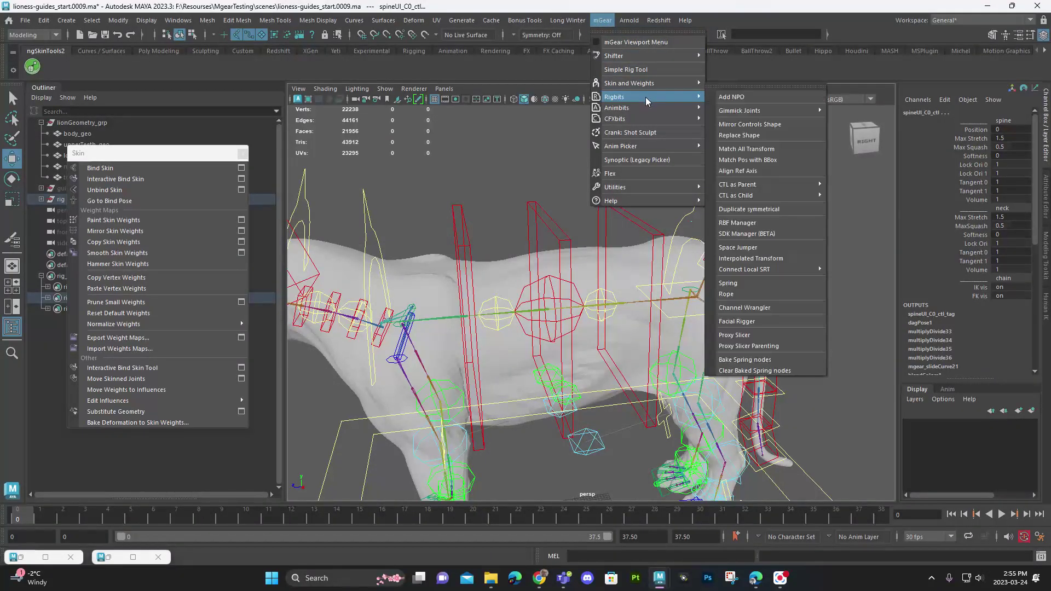
pyautogui.click(784, 150)
# Select all the curve CVs of spineUI_C0_ctl and move them sideways, clear of the hip controls.
pyautogui.keyDown('alt'); pyautogui.moveTo(605, 181); pyautogui.dragTo(692, 215); pyautogui.keyUp('alt')
pyautogui.moveTo(697, 214); pyautogui.dragTo(630, 204, button='right')
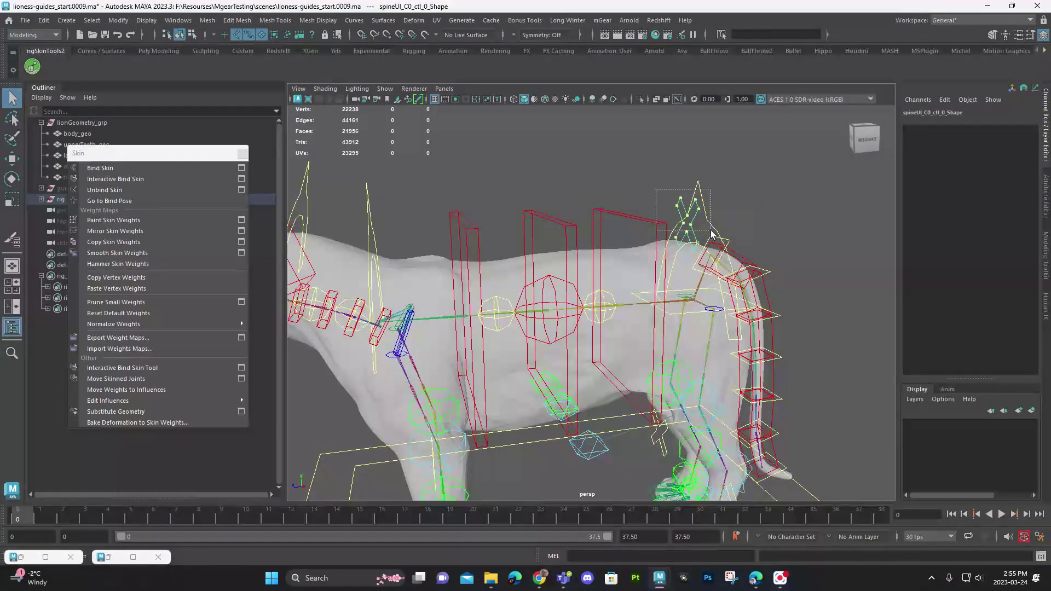
pyautogui.moveTo(711, 234); pyautogui.dragTo(662, 214)
pyautogui.hotkey('ctrl', 'z')
pyautogui.moveTo(717, 255); pyautogui.dragTo(684, 186)
pyautogui.keyDown('alt'); pyautogui.moveTo(684, 186); pyautogui.dragTo(694, 167); pyautogui.keyUp('alt')
pyautogui.press('w')
pyautogui.moveTo(667, 202); pyautogui.dragTo(602, 204)
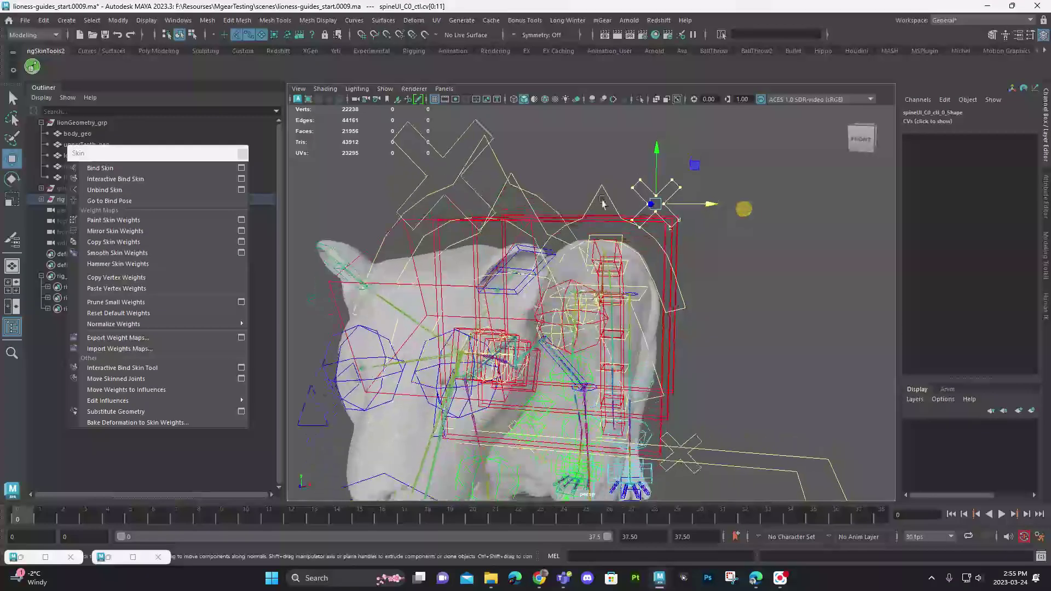
# Select all the curve CVs of headUI_C0_ctl and move them sideways, clear of the head, then deselect them.
pyautogui.click(410, 142)
pyautogui.keyDown('alt'); pyautogui.moveTo(431, 150); pyautogui.dragTo(442, 266); pyautogui.keyUp('alt')
pyautogui.keyDown('alt'); pyautogui.moveTo(465, 219); pyautogui.dragTo(652, 147); pyautogui.keyUp('alt')
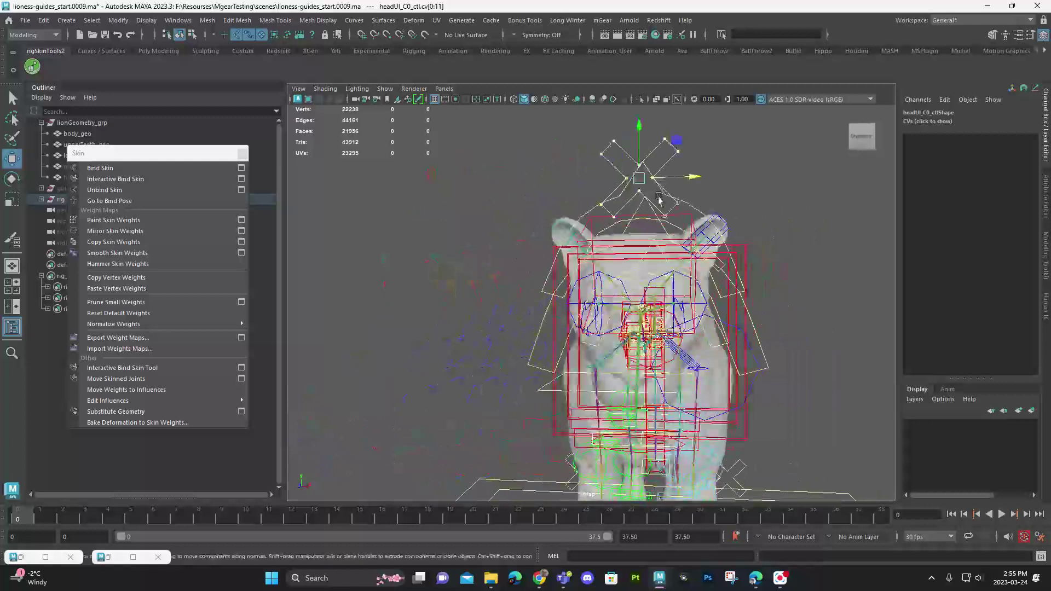
pyautogui.moveTo(691, 180); pyautogui.dragTo(805, 186)
pyautogui.click(822, 263)
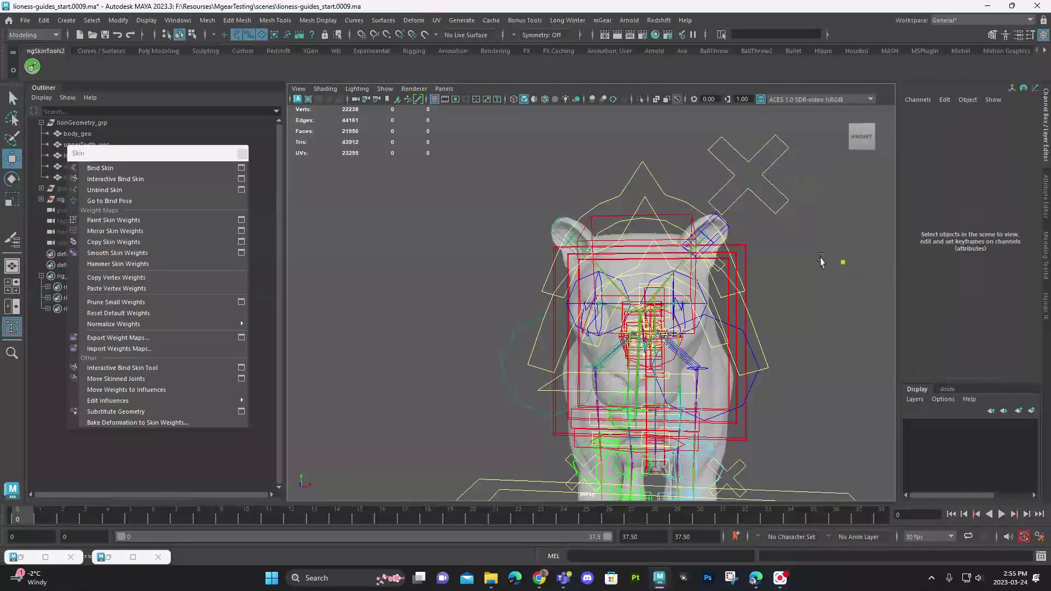
pyautogui.keyDown('alt'); pyautogui.moveTo(822, 262); pyautogui.dragTo(617, 212); pyautogui.keyUp('alt')
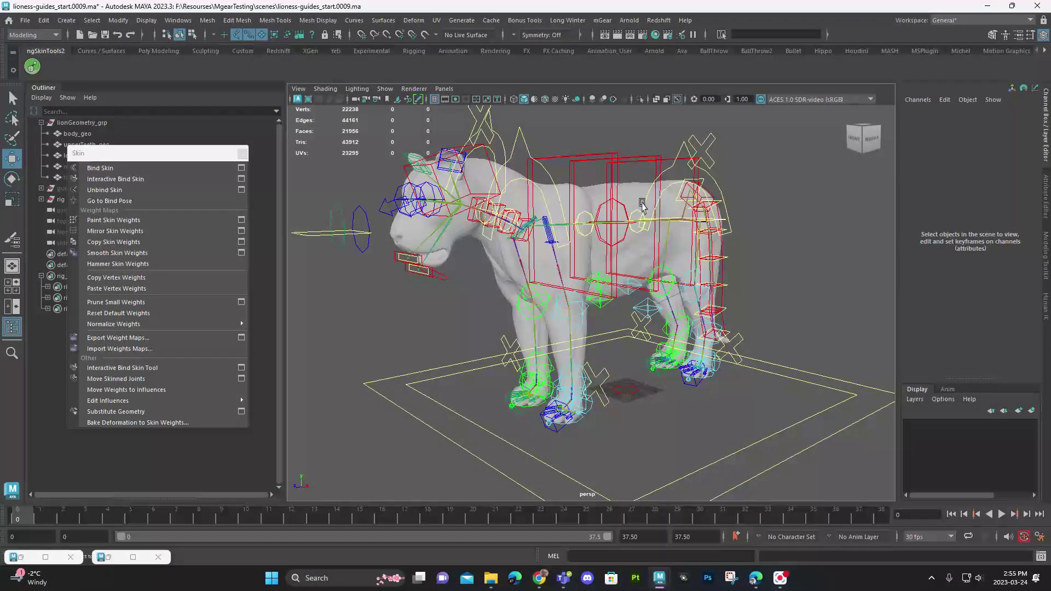
pyautogui.keyDown('alt'); pyautogui.moveTo(681, 311); pyautogui.dragTo(614, 331); pyautogui.keyUp('alt')
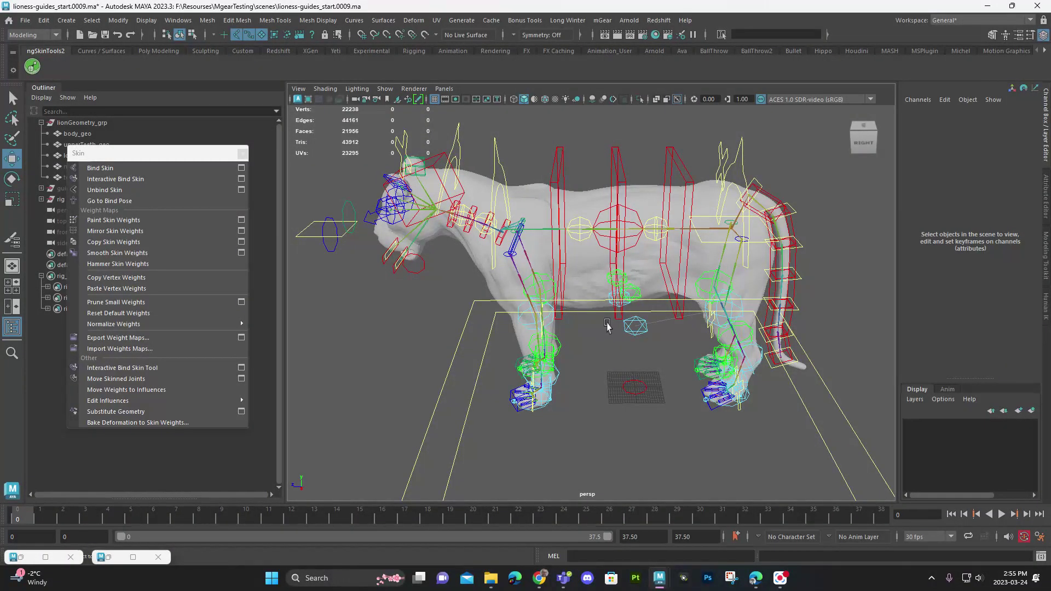
pyautogui.keyDown('alt'); pyautogui.moveTo(545, 153); pyautogui.dragTo(572, 157); pyautogui.keyUp('alt')
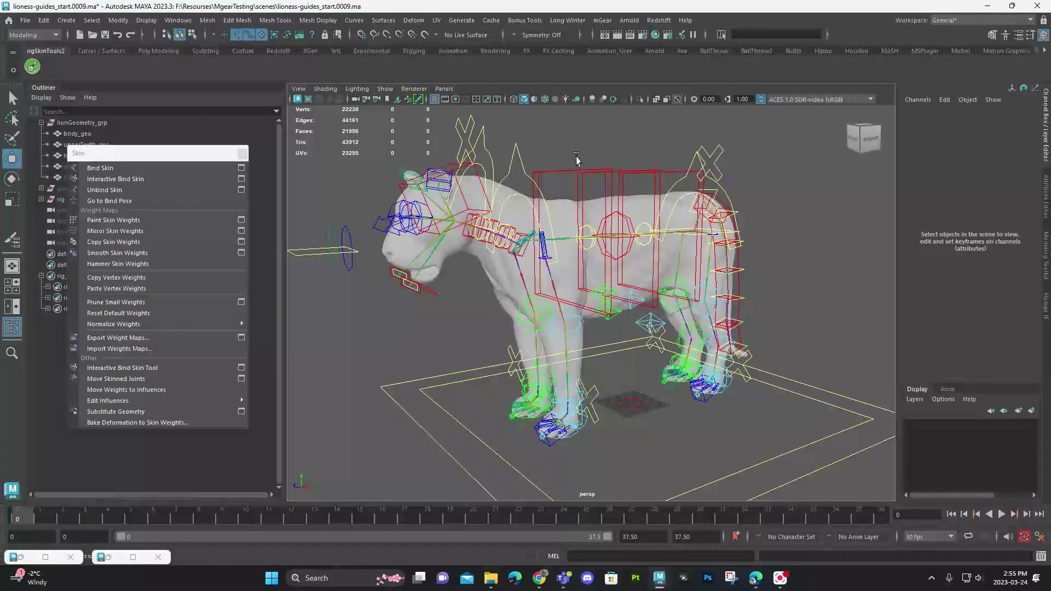